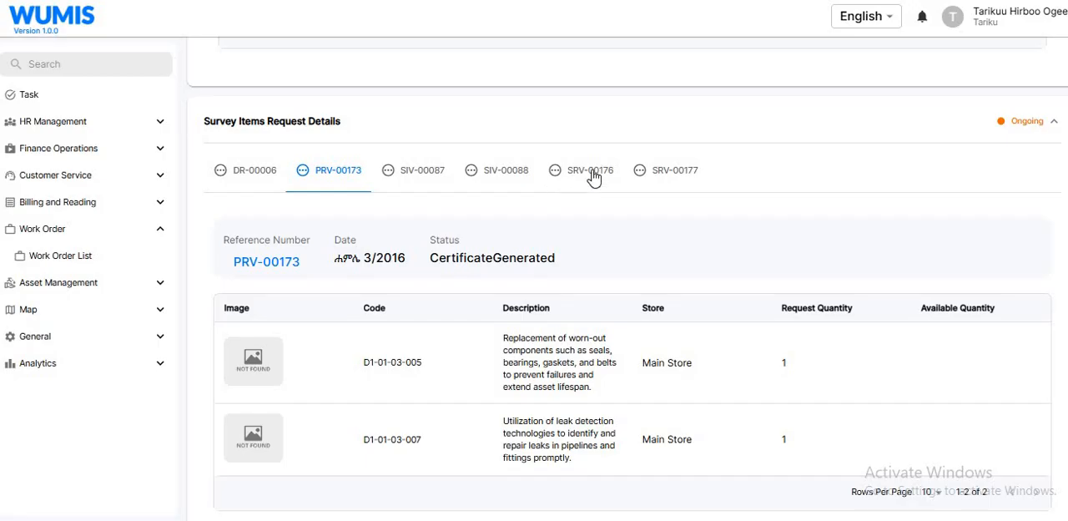
# - Examine the items, quantities and status of each DR, PRV, SIV and SRV record in the survey items request details
pyautogui.click(590, 173)
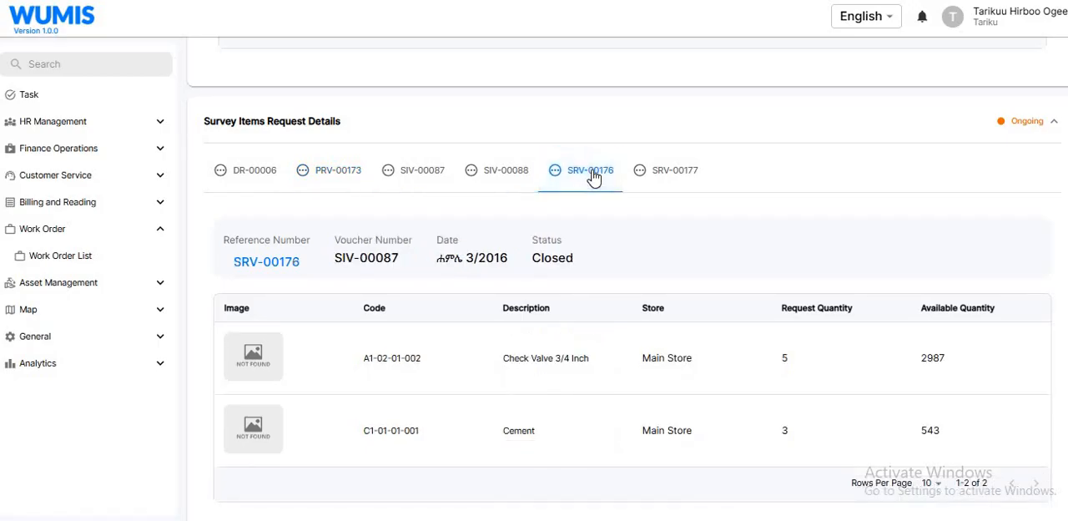
pyautogui.click(682, 175)
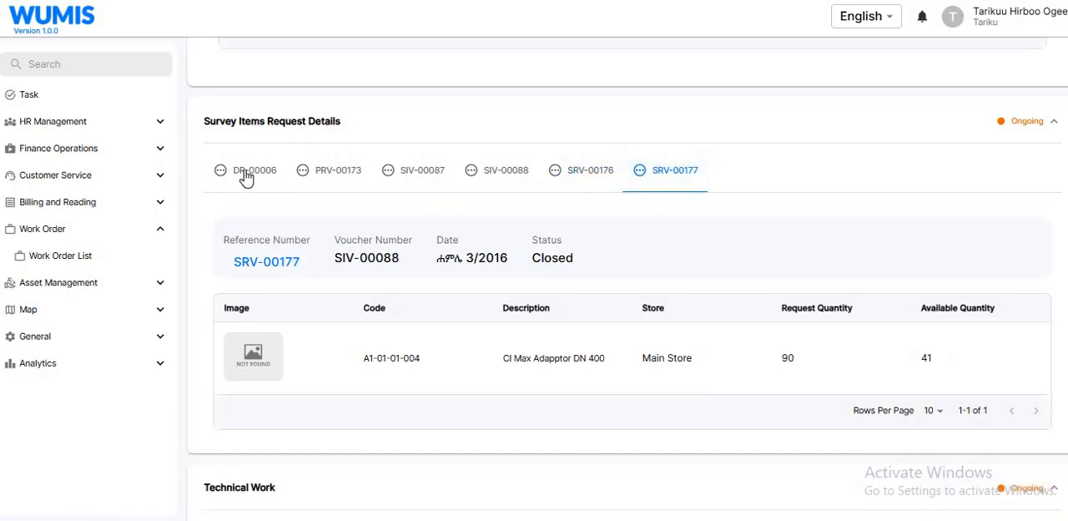
pyautogui.click(246, 178)
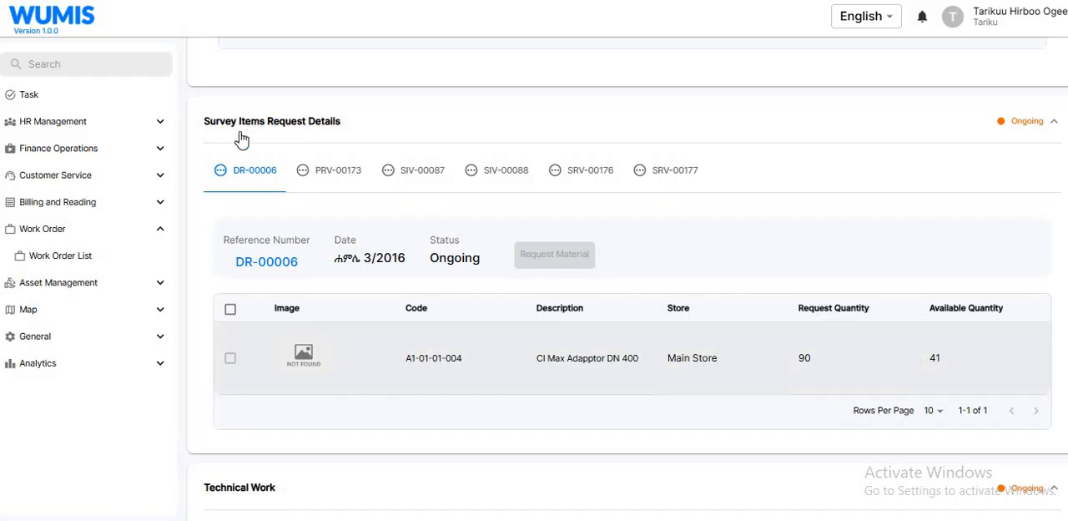
pyautogui.click(683, 189)
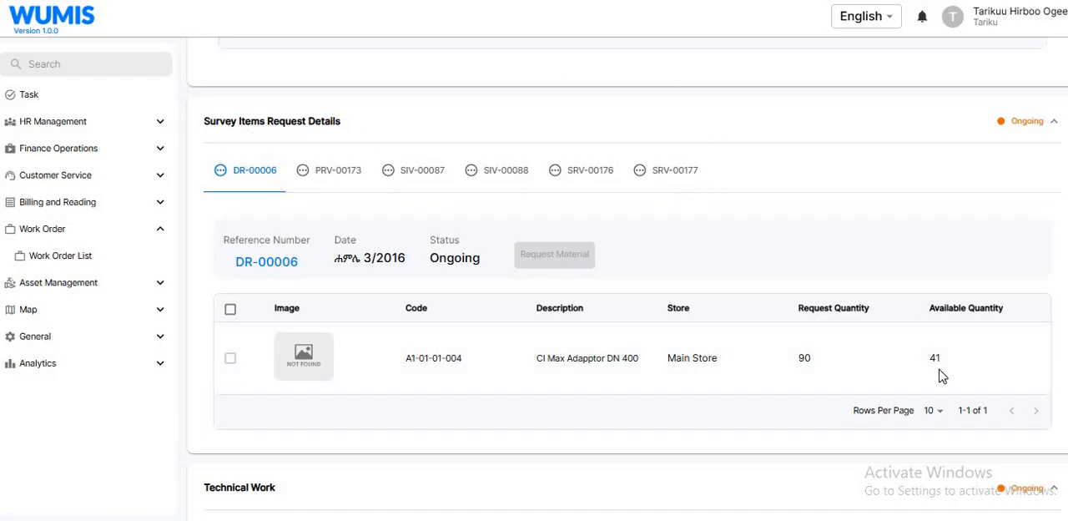
pyautogui.click(599, 187)
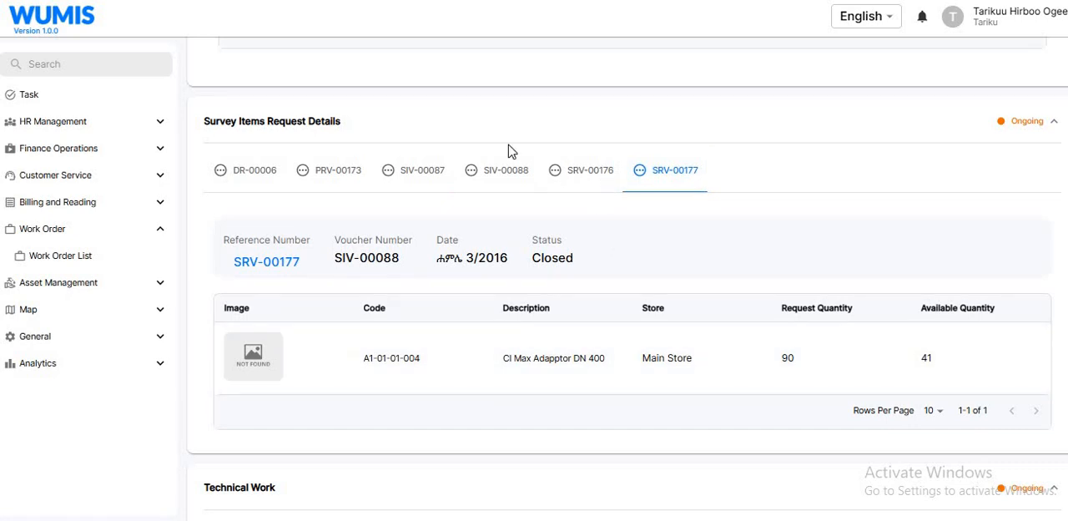
pyautogui.click(495, 181)
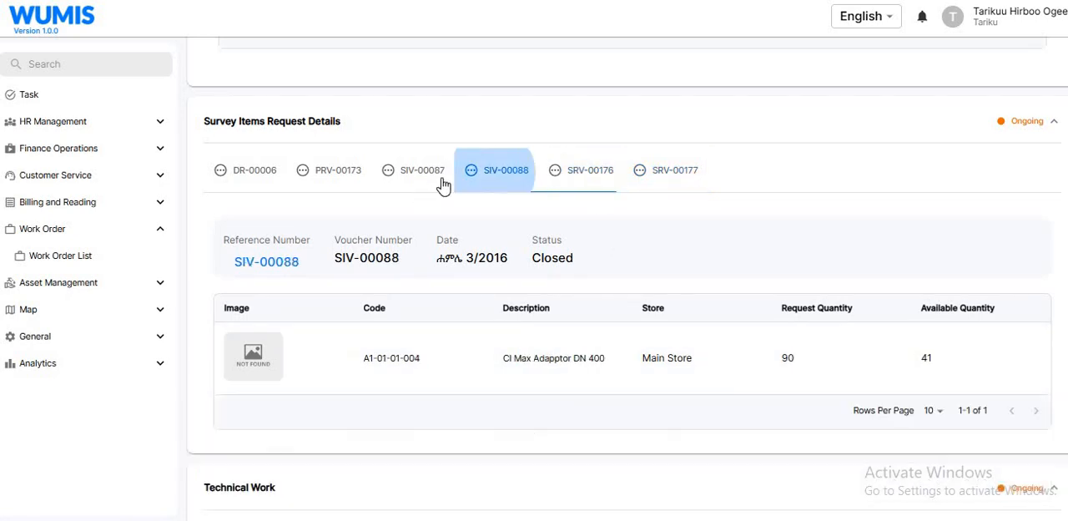
pyautogui.click(432, 184)
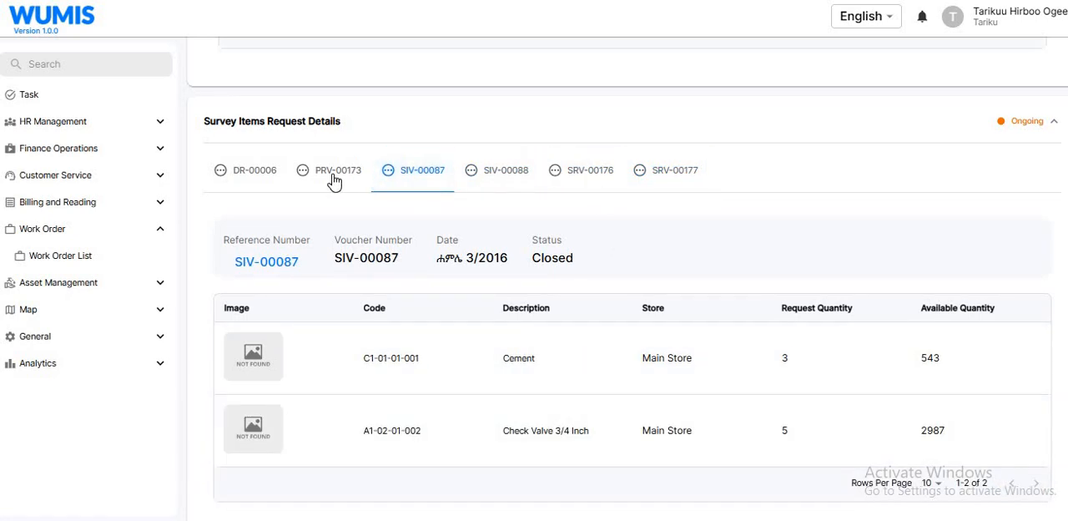
pyautogui.click(335, 178)
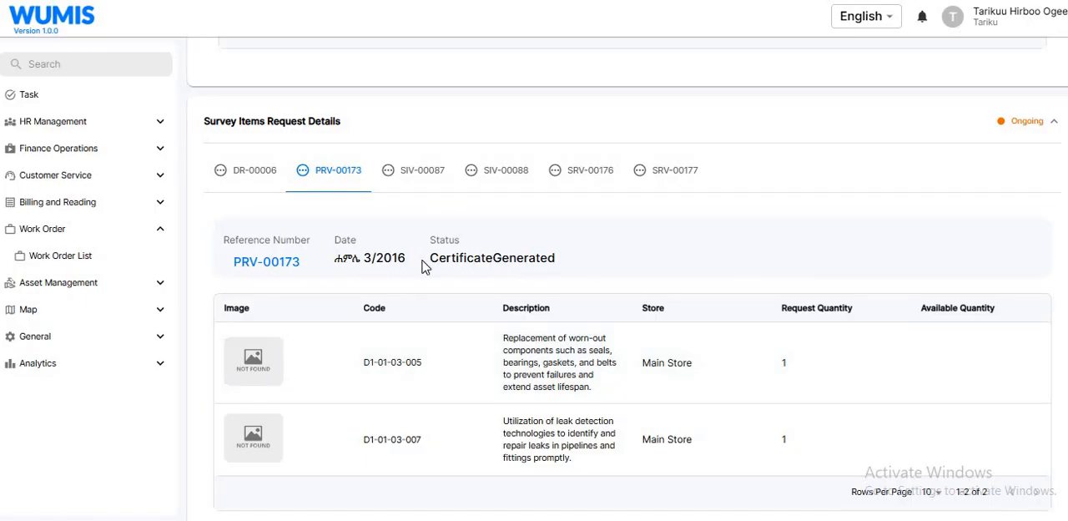
pyautogui.doubleClick(564, 265)
pyautogui.click(924, 199)
pyautogui.scroll(-5, 627, 282)
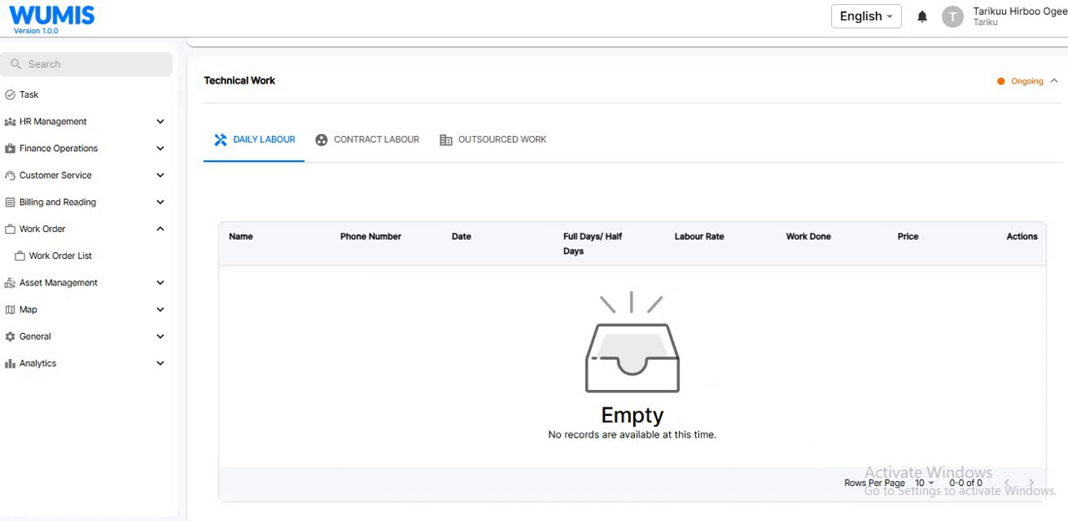
# - Switch to the mirrored SM-A720F phone app and synchronize its tasks and progress with the server
pyautogui.moveTo(739, 519)
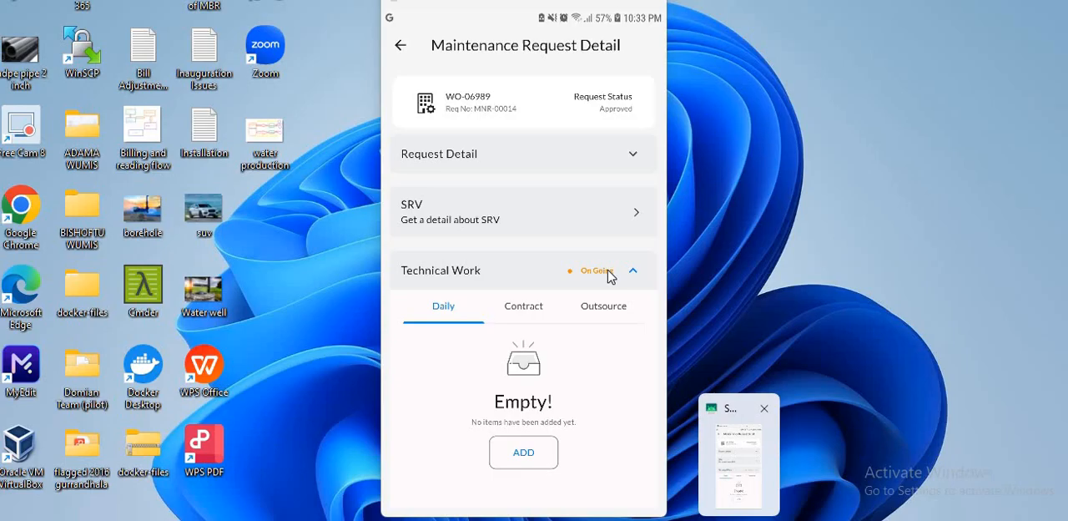
pyautogui.click(751, 457)
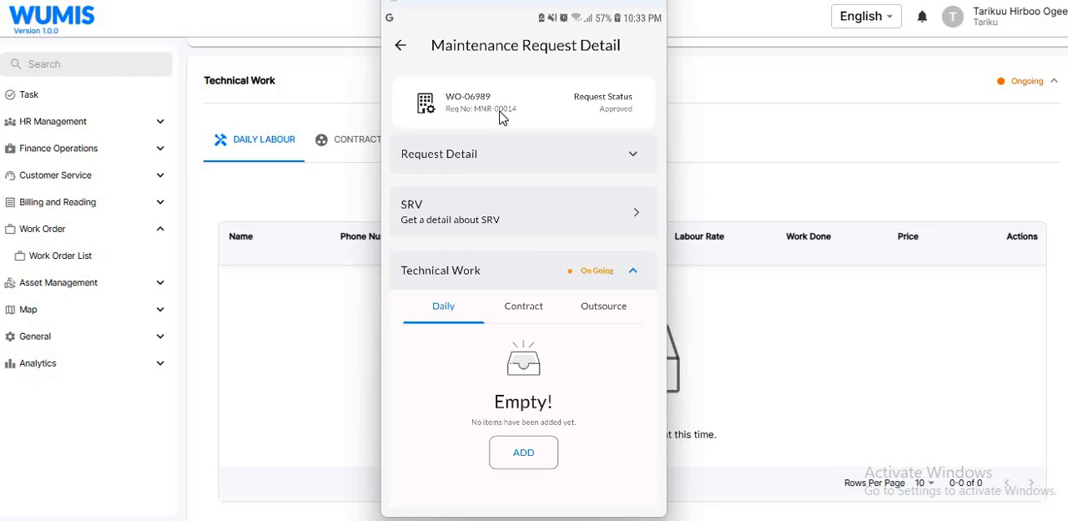
pyautogui.click(401, 47)
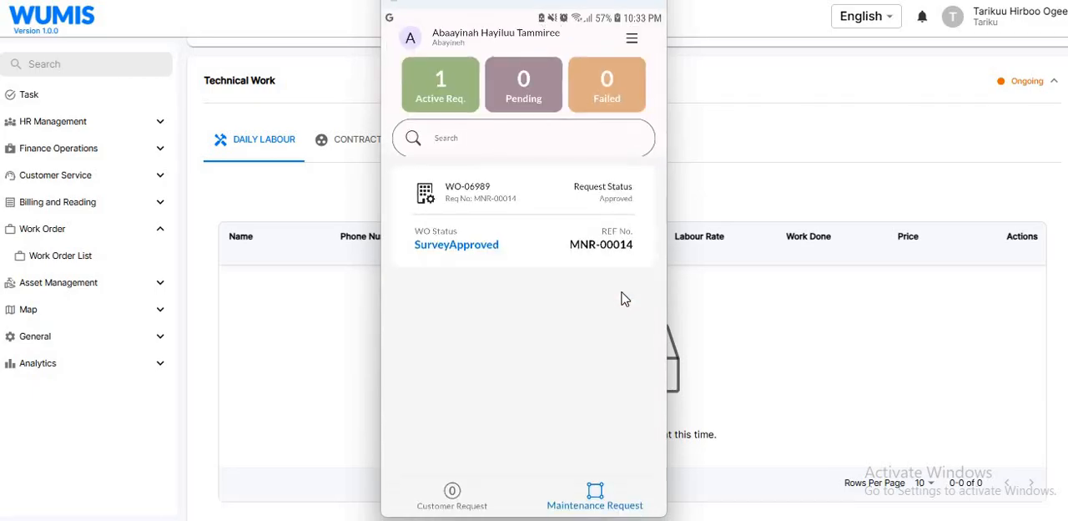
pyautogui.click(631, 39)
pyautogui.click(462, 94)
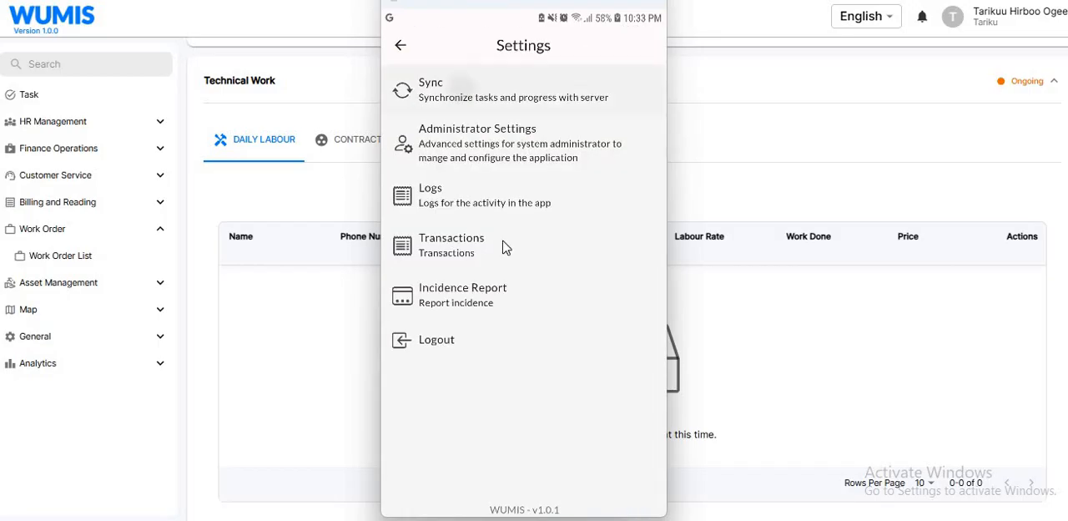
pyautogui.click(519, 347)
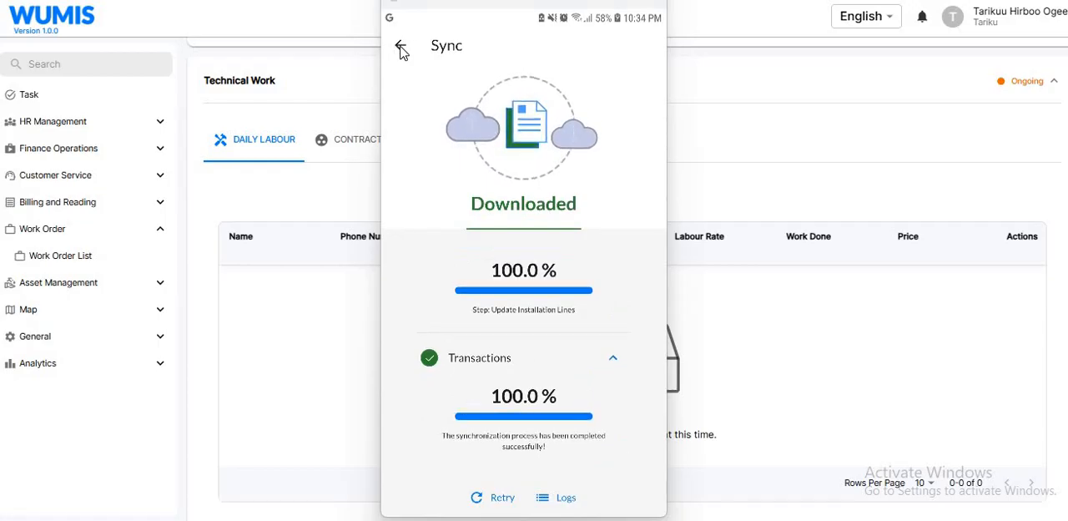
pyautogui.click(398, 48)
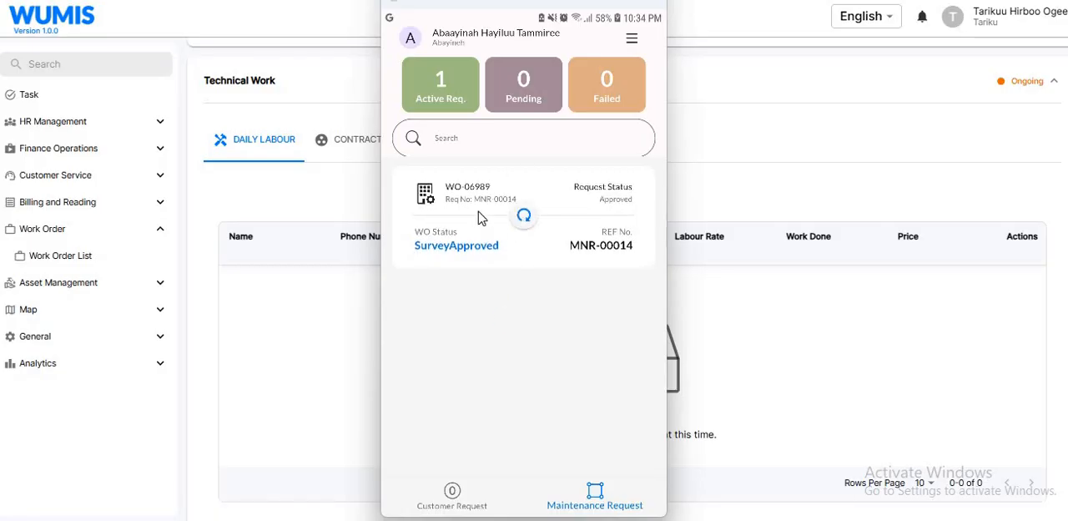
# - Open the approved maintenance request in the mobile app and view its SRV list
pyautogui.click(601, 495)
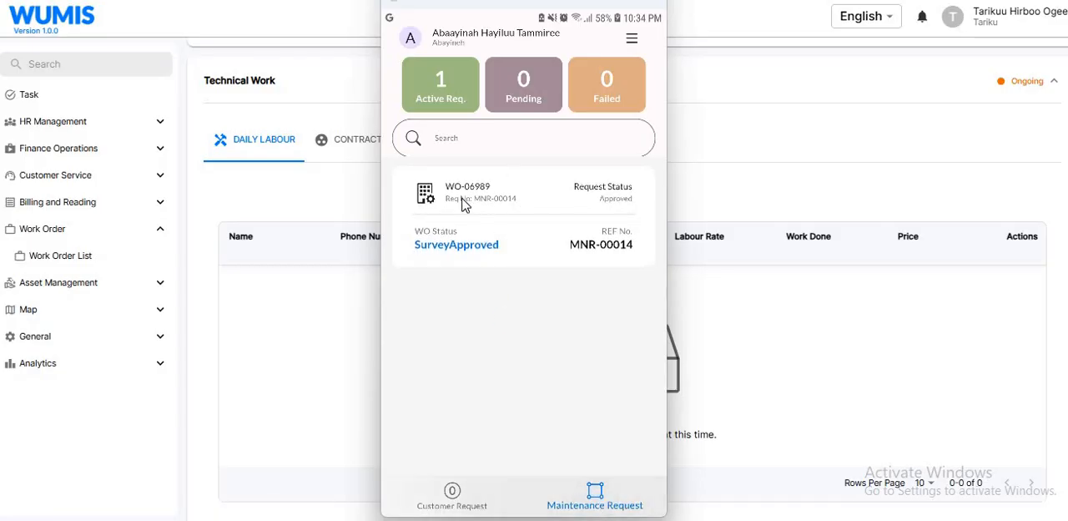
pyautogui.click(535, 214)
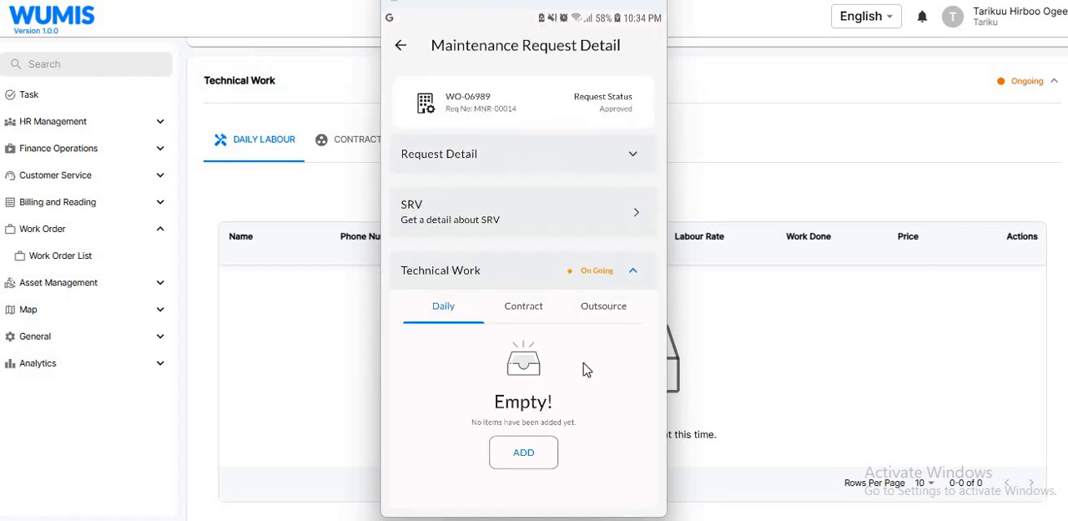
pyautogui.scroll(-1, 574, 334)
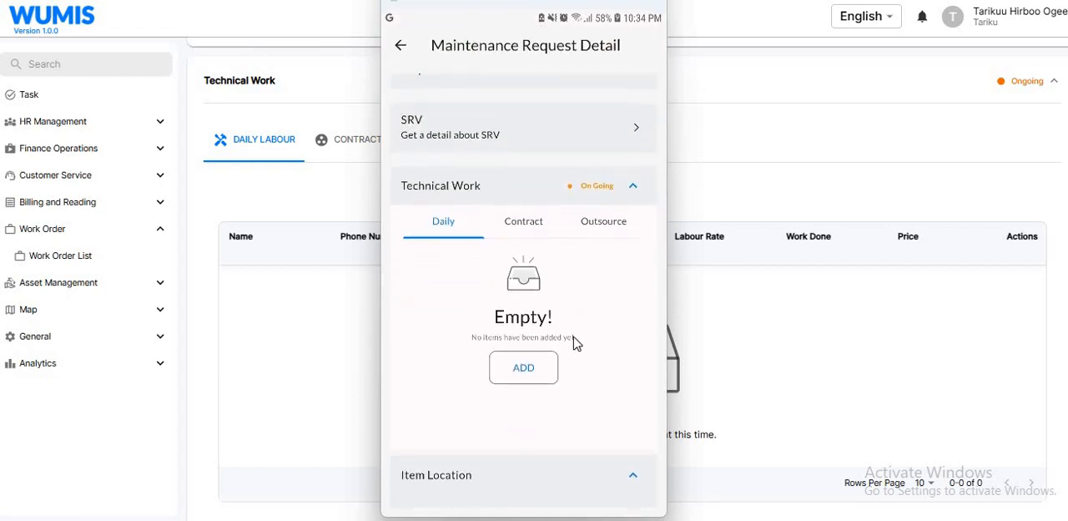
pyautogui.click(523, 112)
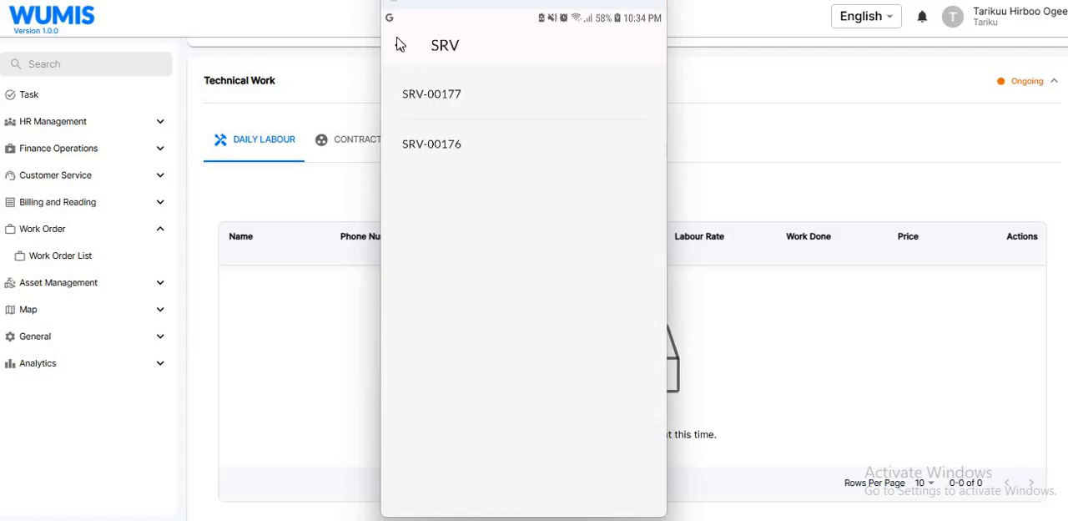
pyautogui.rightClick(575, 304)
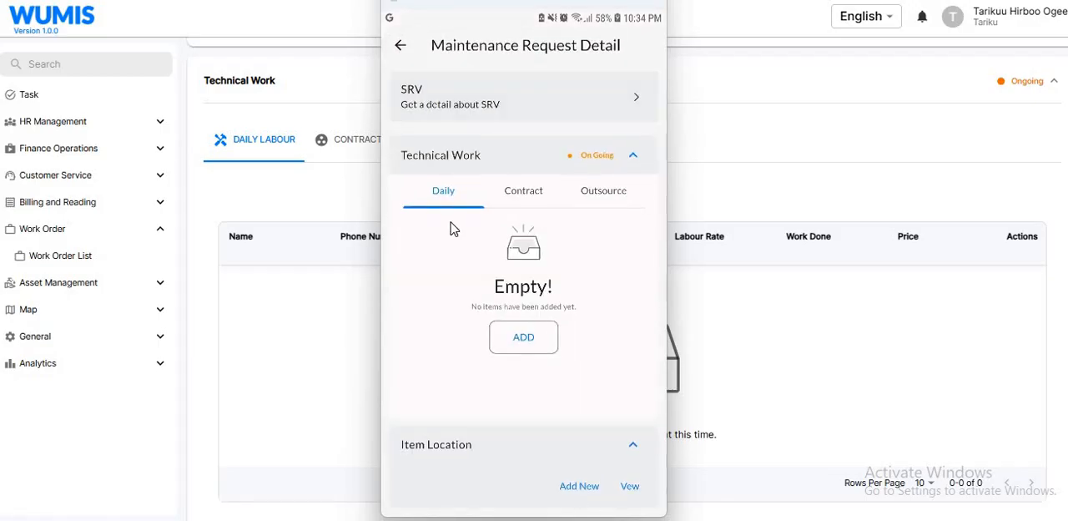
# - Start a new daily labour entry in the request's technical work and date it 2024/07/10
pyautogui.moveTo(455, 216); pyautogui.dragTo(455, 173)
pyautogui.click(532, 342)
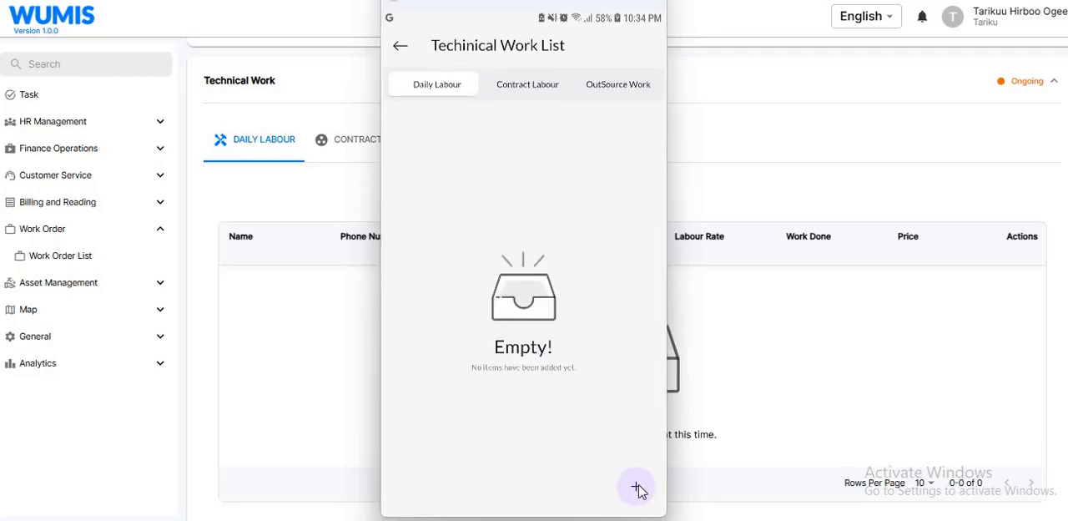
pyautogui.click(636, 488)
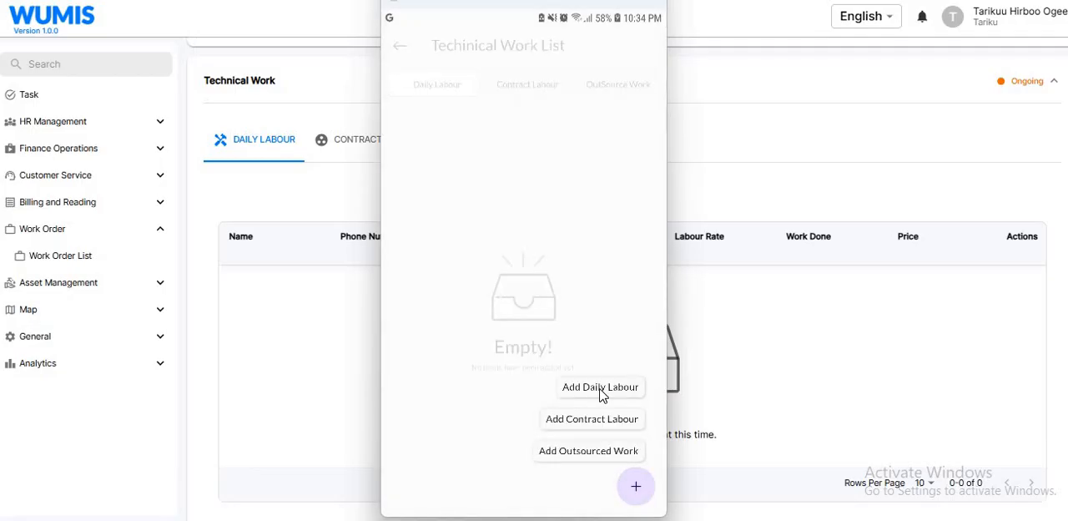
pyautogui.click(600, 388)
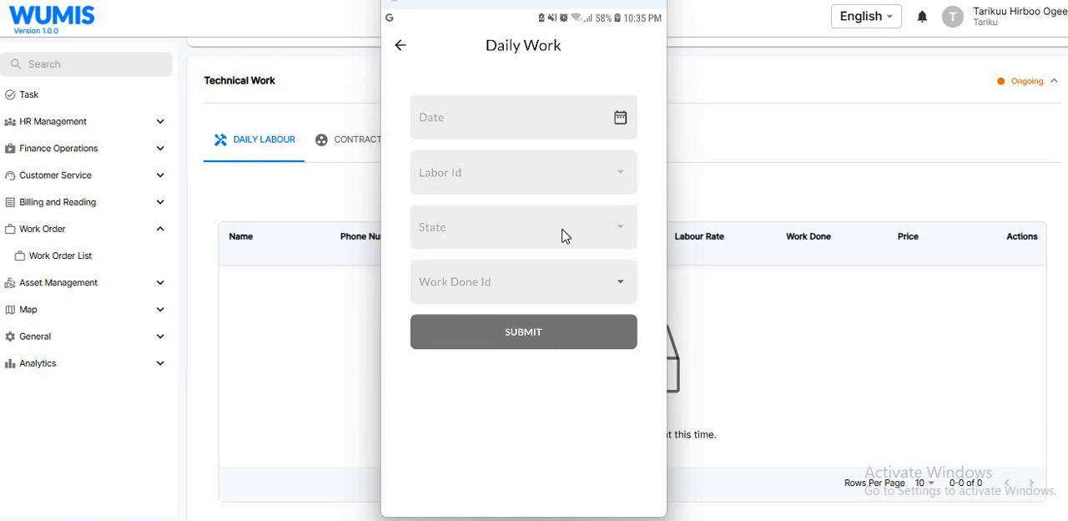
pyautogui.click(620, 117)
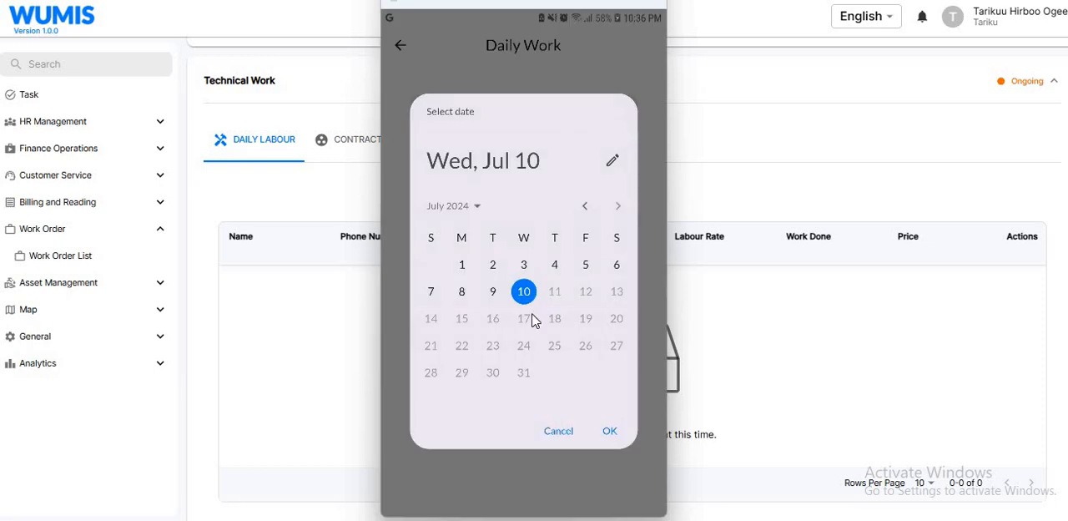
pyautogui.click(610, 432)
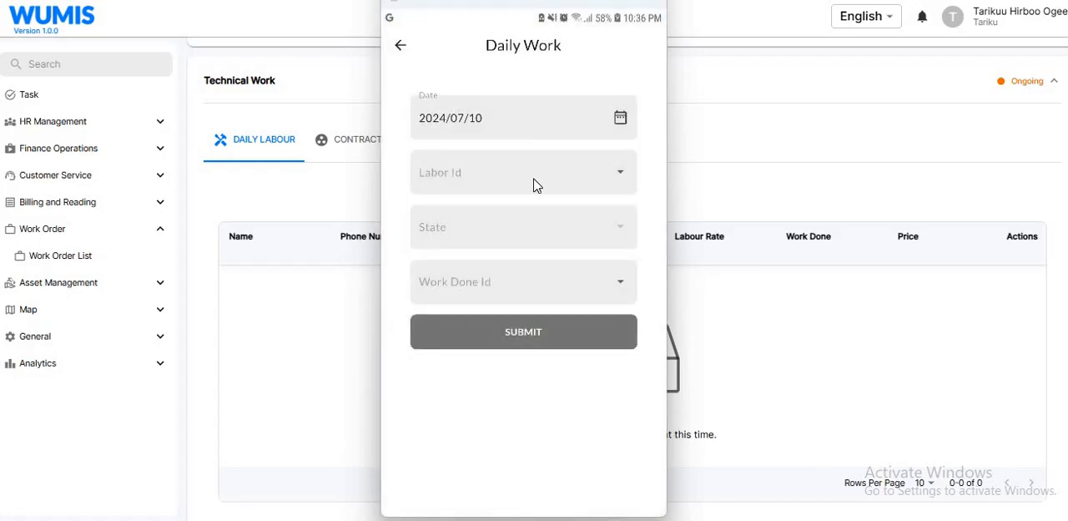
# - Choose the second listed labourer, set the state to Full Day and the work done to Kufaro stone, and submit the entry
pyautogui.click(536, 185)
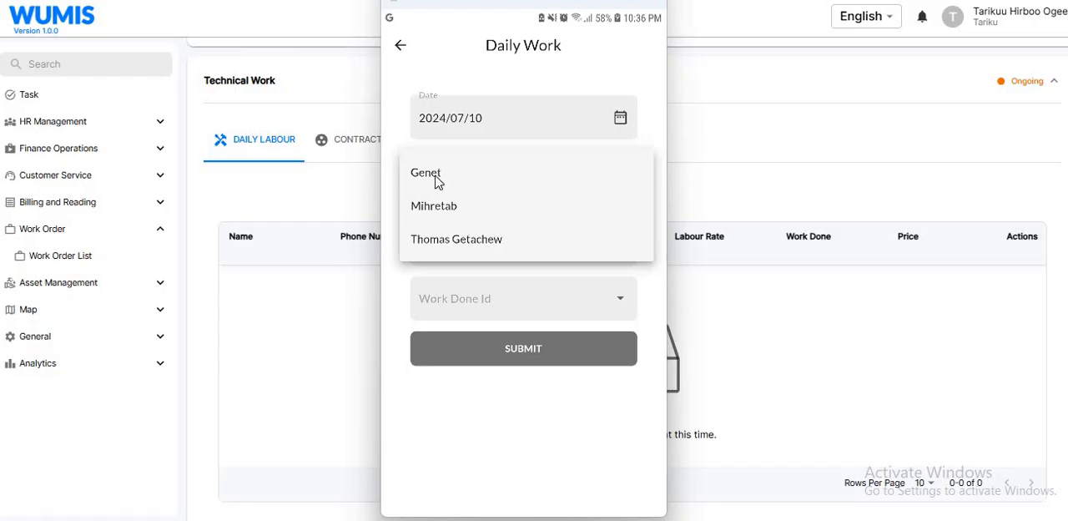
pyautogui.click(455, 213)
pyautogui.click(450, 233)
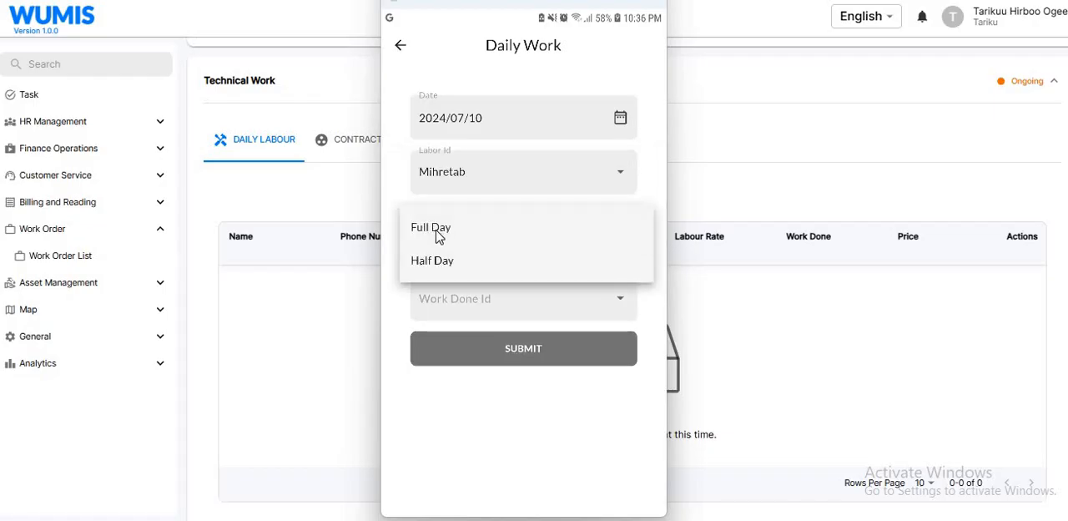
pyautogui.click(437, 237)
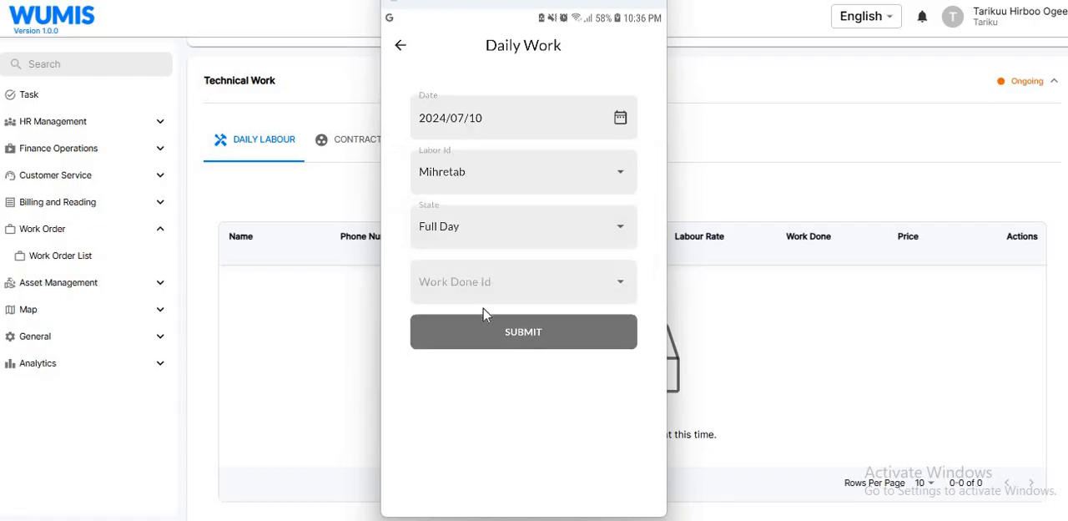
pyautogui.click(479, 280)
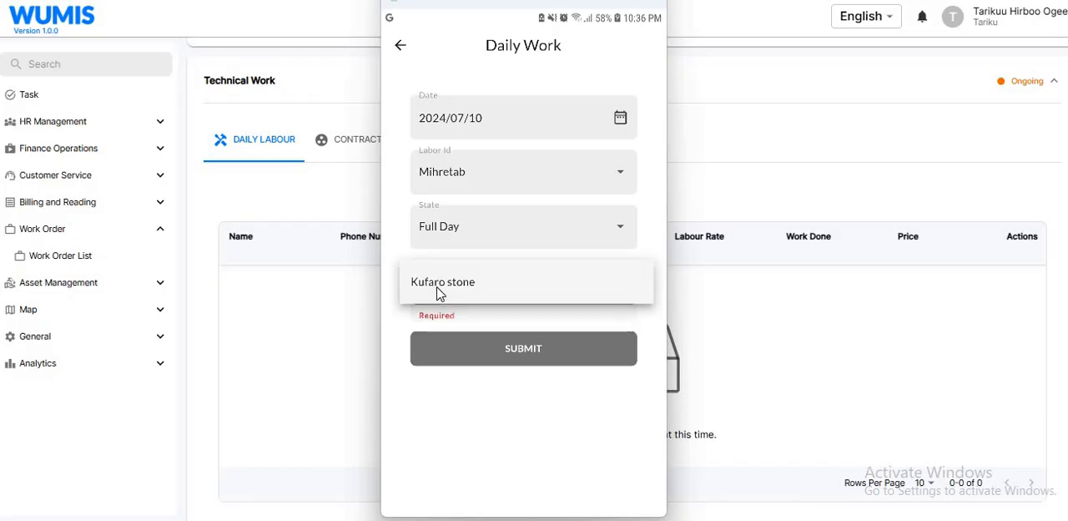
pyautogui.click(439, 291)
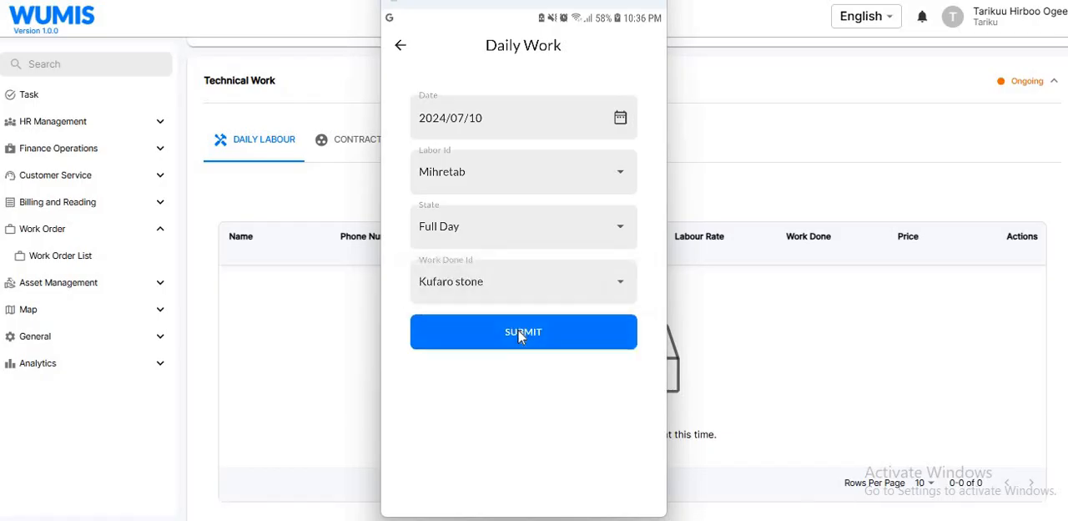
pyautogui.click(518, 332)
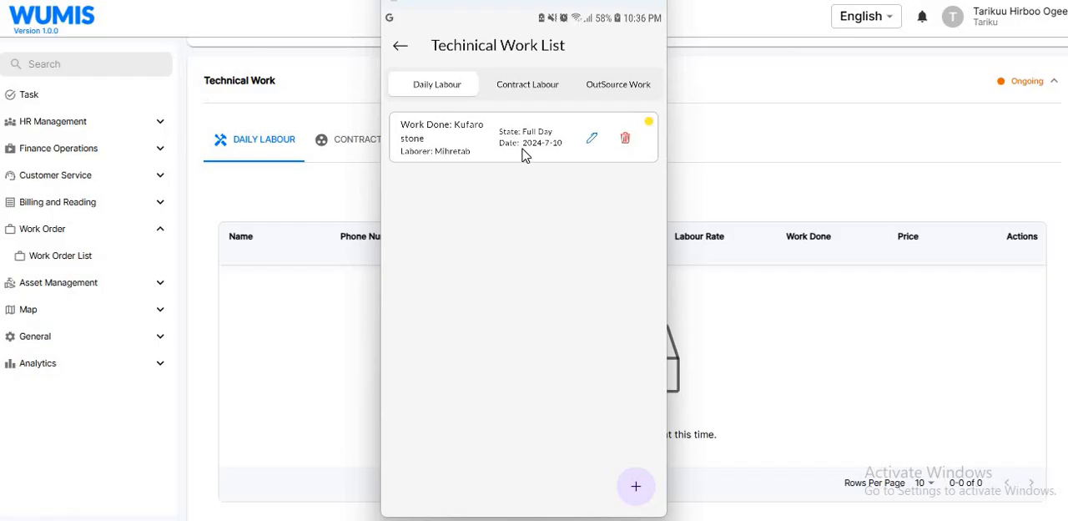
pyautogui.click(592, 139)
pyautogui.click(626, 138)
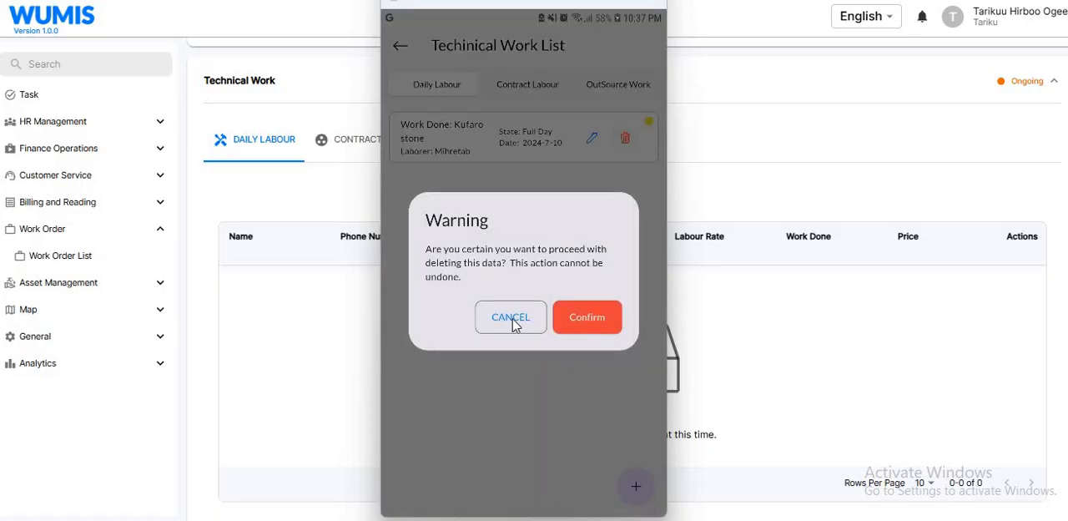
pyautogui.click(508, 322)
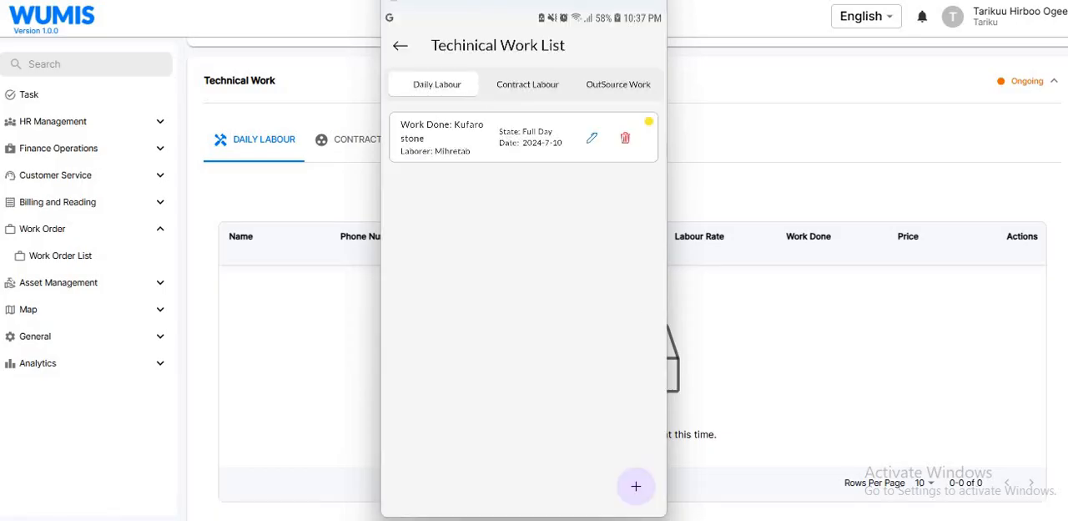
# - Start another daily labour entry in the technical work list and date it 2024/07/10
pyautogui.click(636, 484)
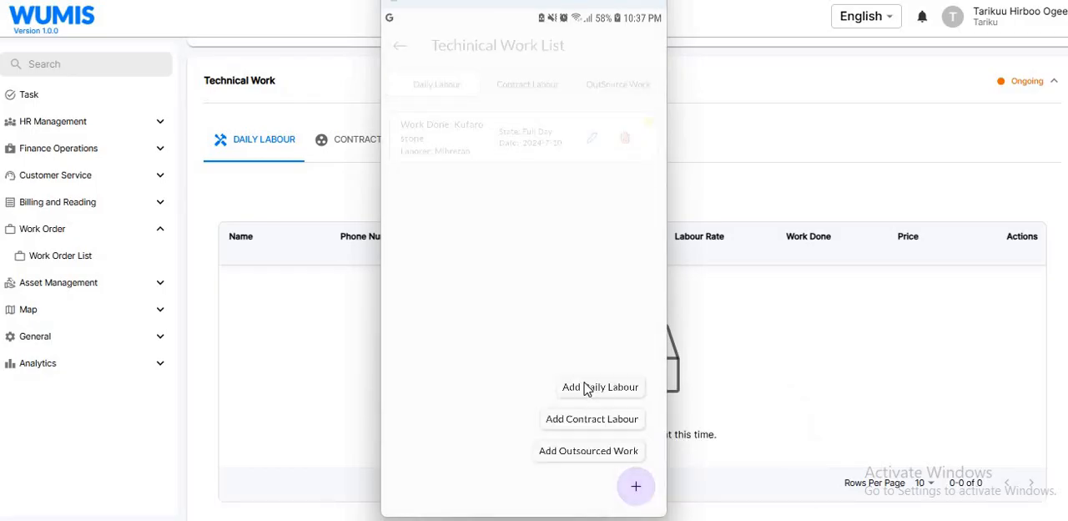
pyautogui.click(587, 389)
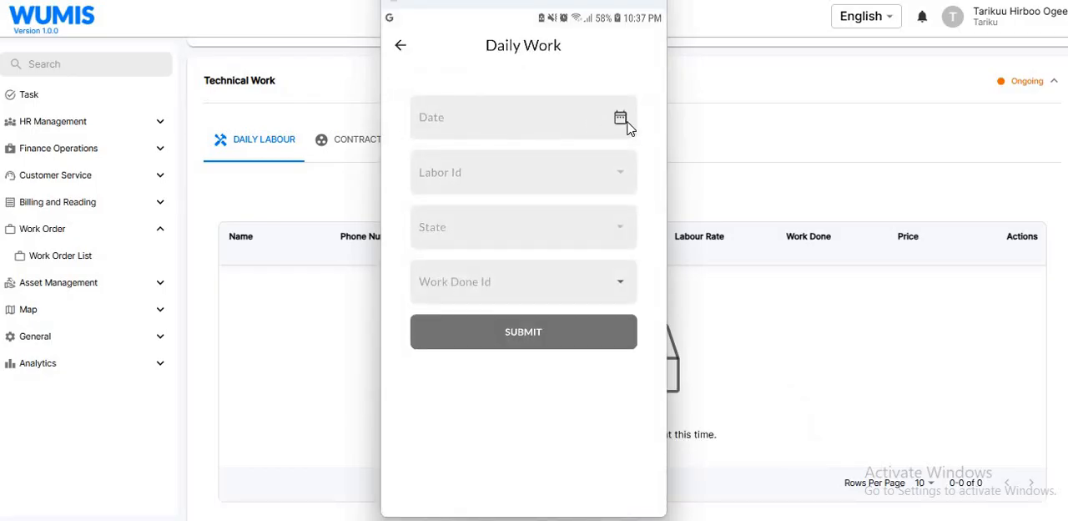
pyautogui.click(626, 122)
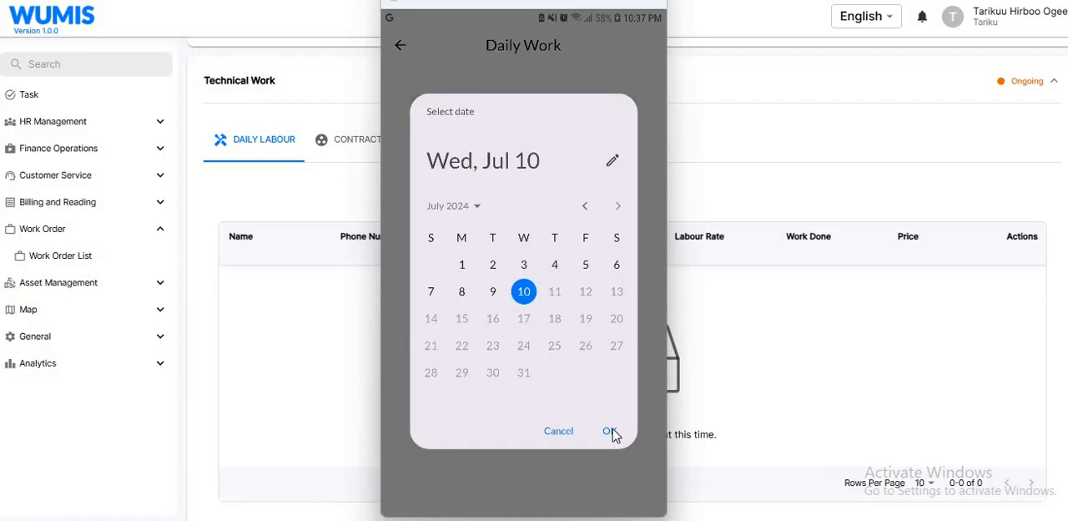
pyautogui.click(610, 432)
# - Choose the first listed labourer, set the state to Half Day and the work done to Kufaro stone, and submit the daily entry
pyautogui.click(440, 175)
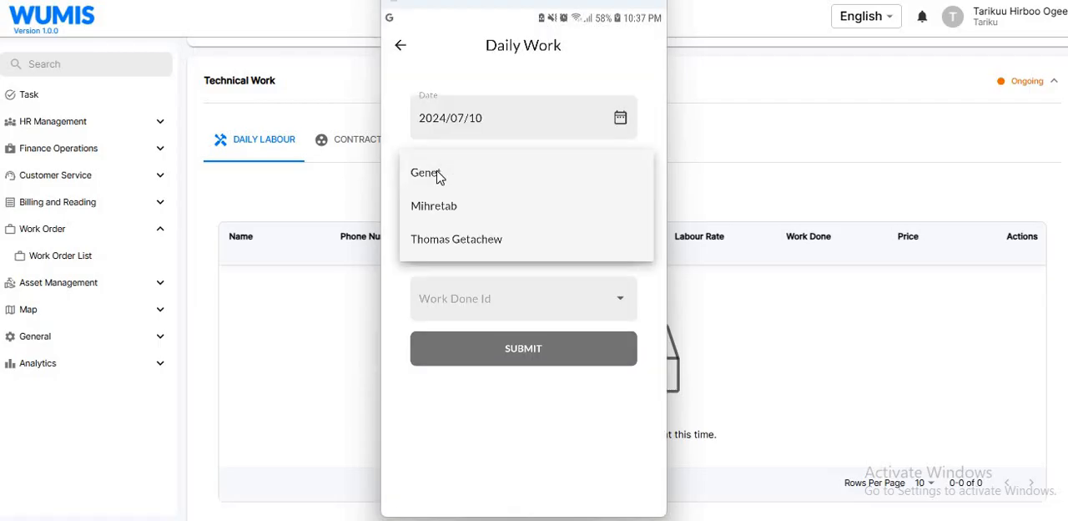
pyautogui.click(438, 174)
pyautogui.click(465, 251)
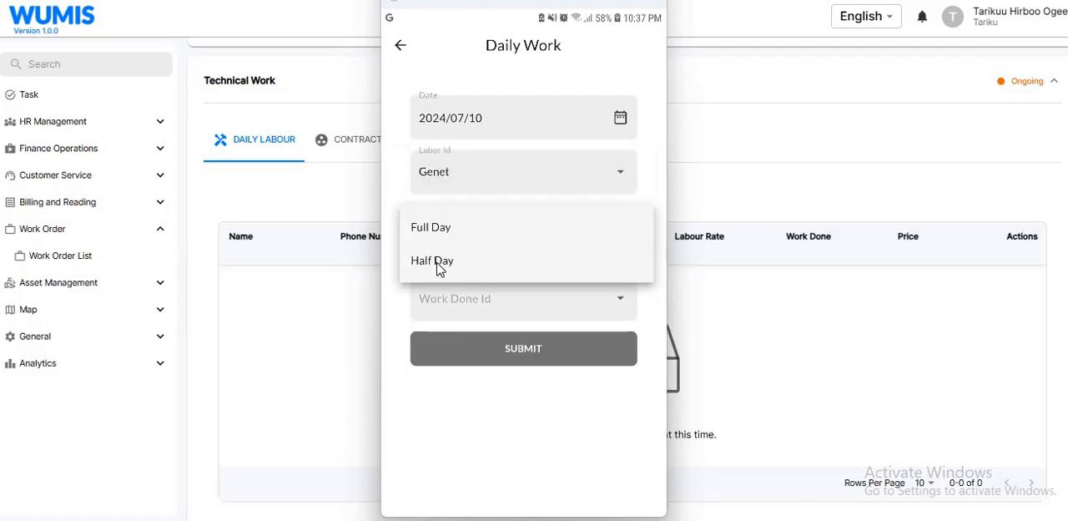
pyautogui.click(467, 269)
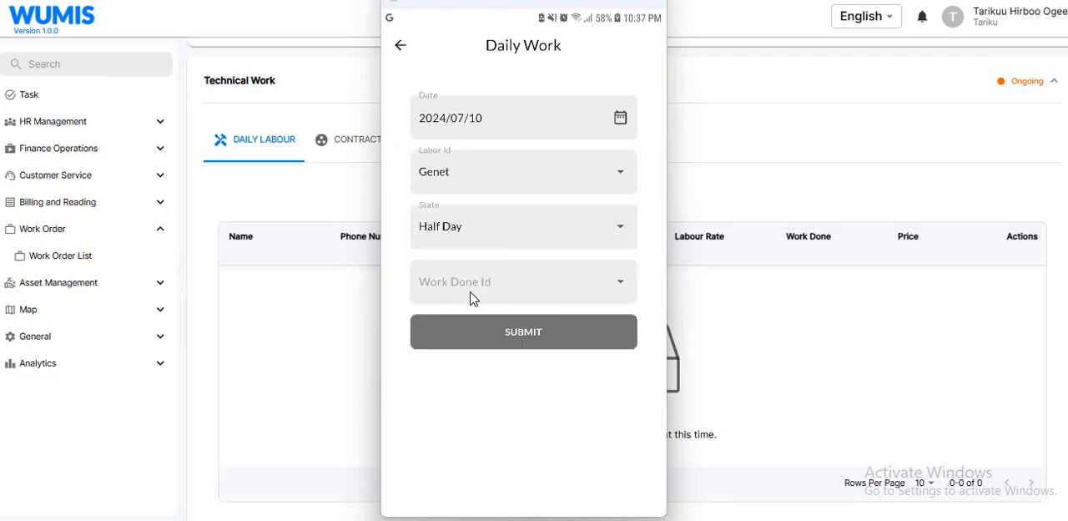
pyautogui.click(464, 292)
pyautogui.click(512, 280)
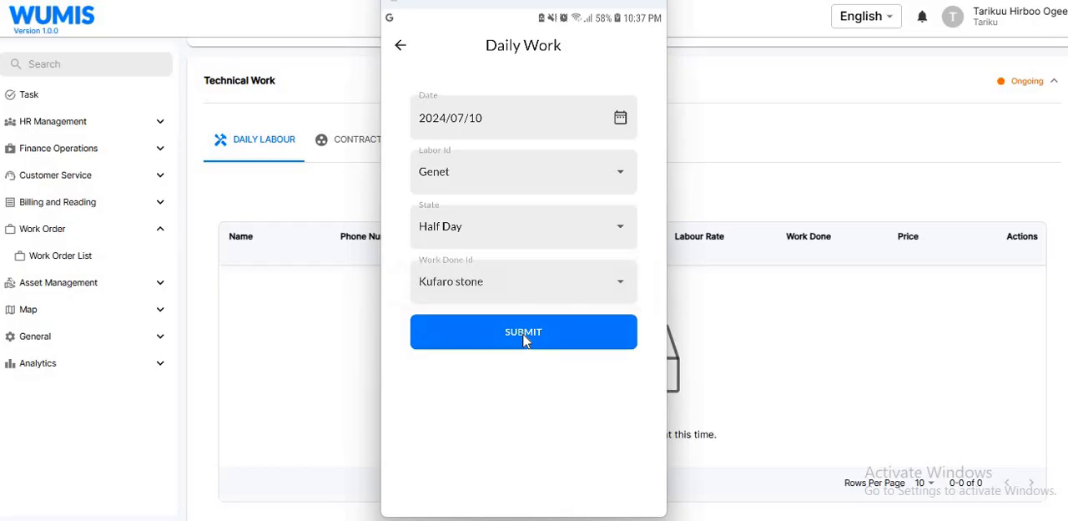
pyautogui.click(524, 334)
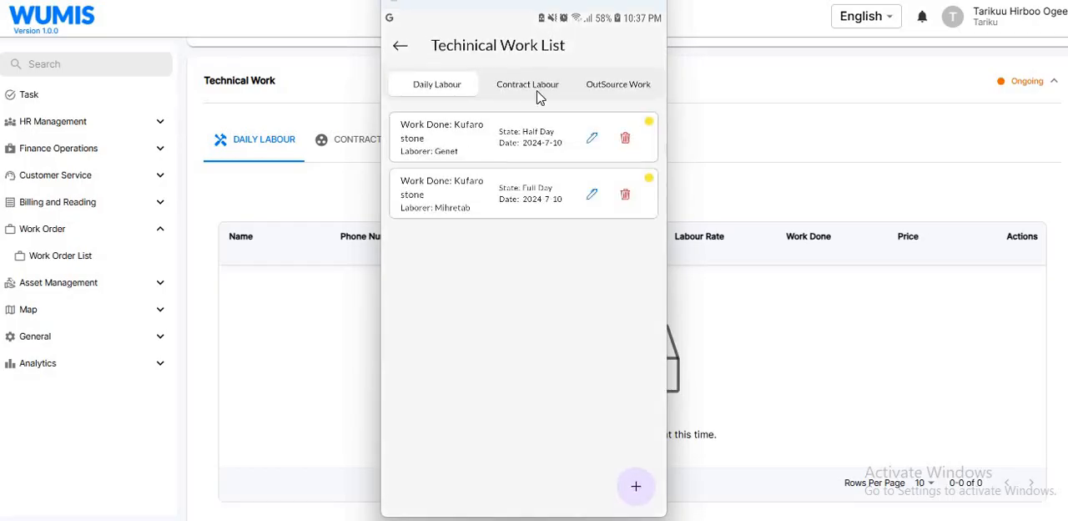
# - View the contract labour list and start a new contract labour entry
pyautogui.click(534, 91)
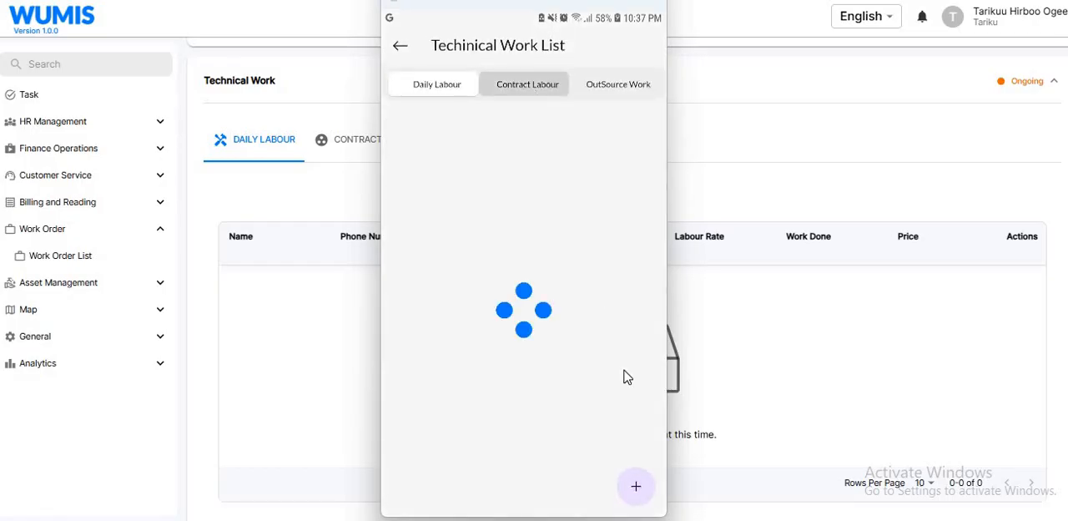
pyautogui.click(636, 487)
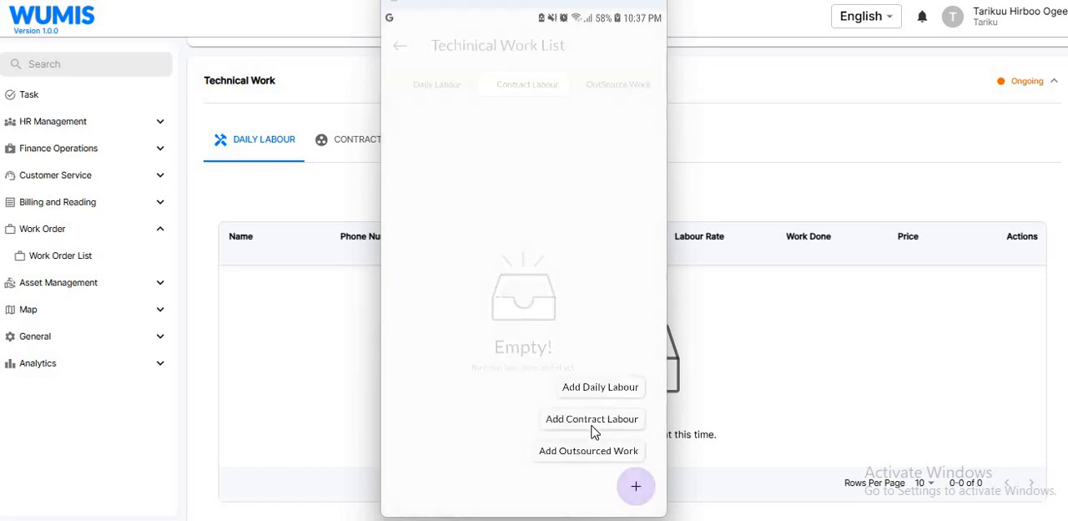
pyautogui.click(626, 426)
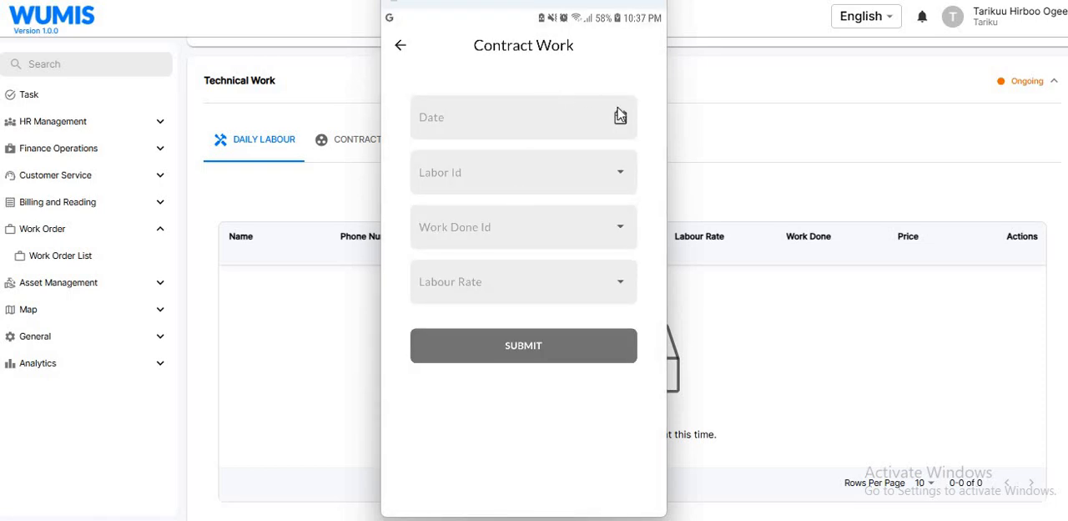
# - Date the contract work entry 2024/07/08
pyautogui.click(619, 116)
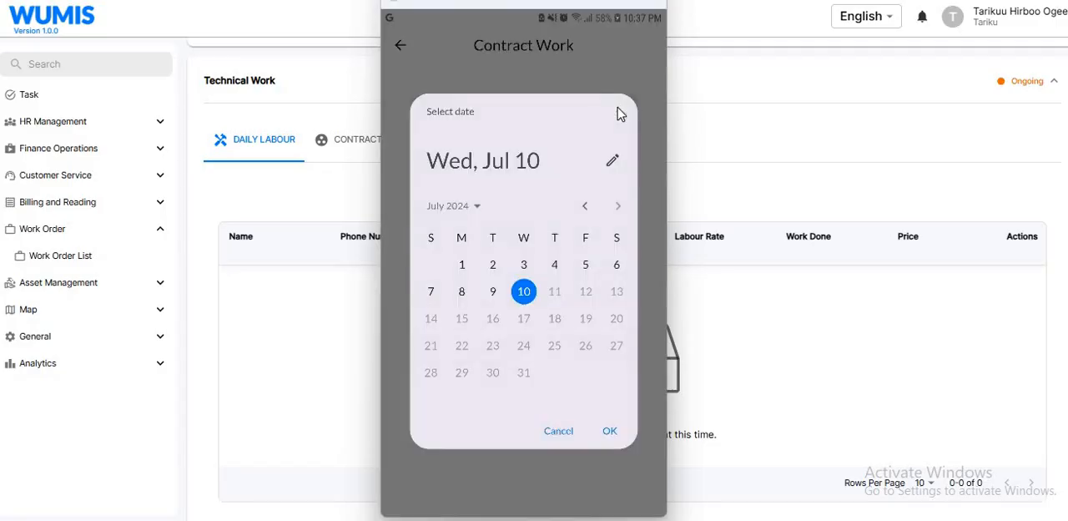
pyautogui.click(462, 291)
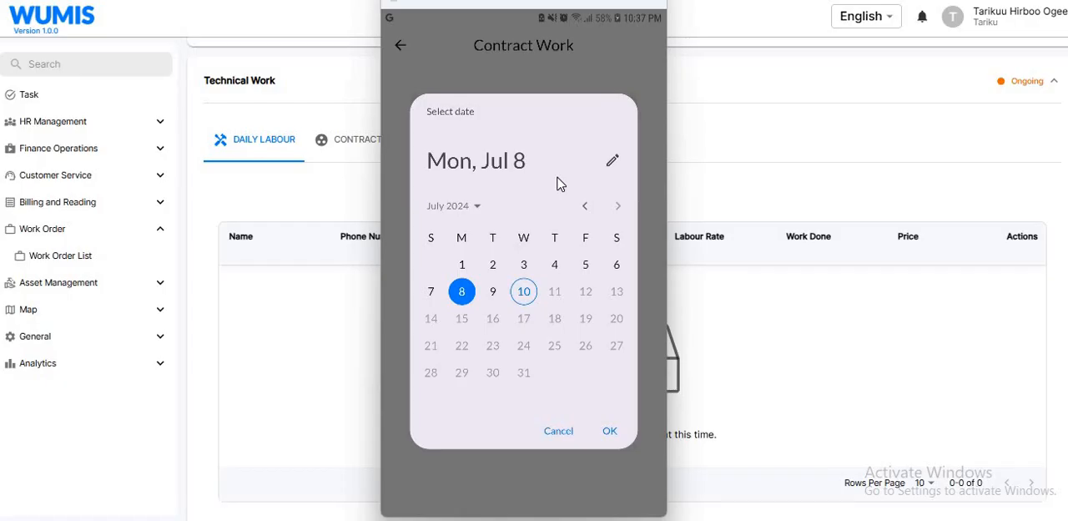
pyautogui.click(610, 433)
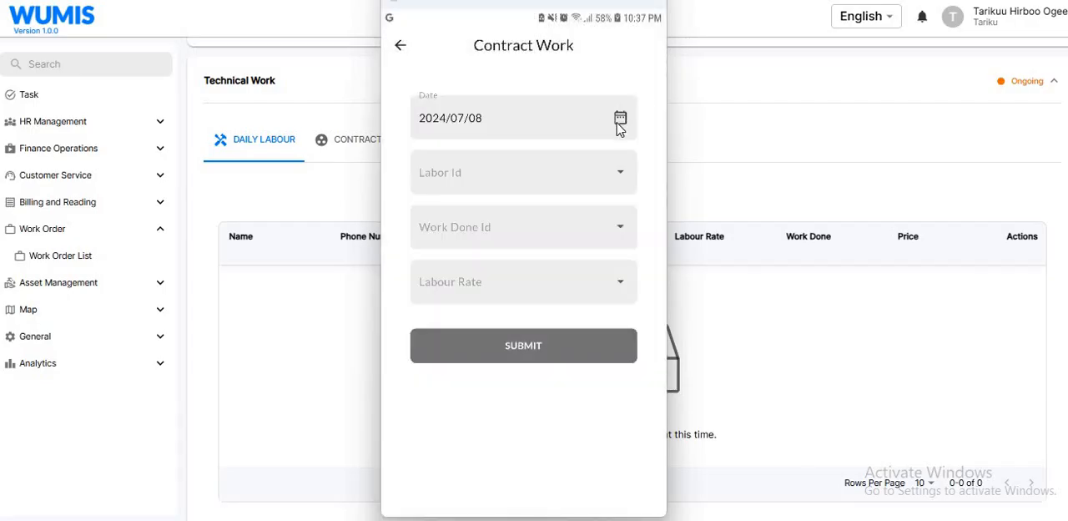
# - Set the contract work entry's date to 2024/07/10
pyautogui.click(621, 120)
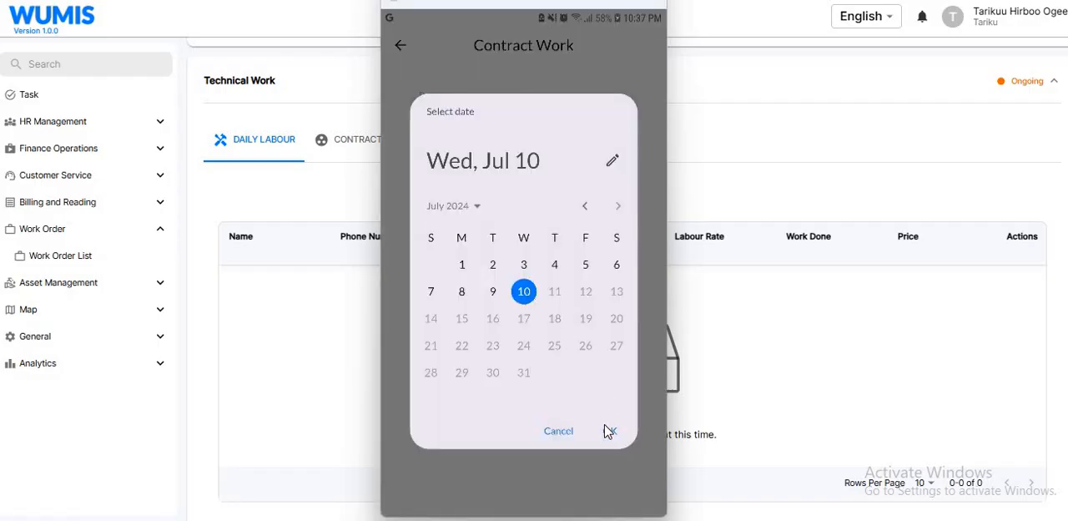
pyautogui.click(608, 434)
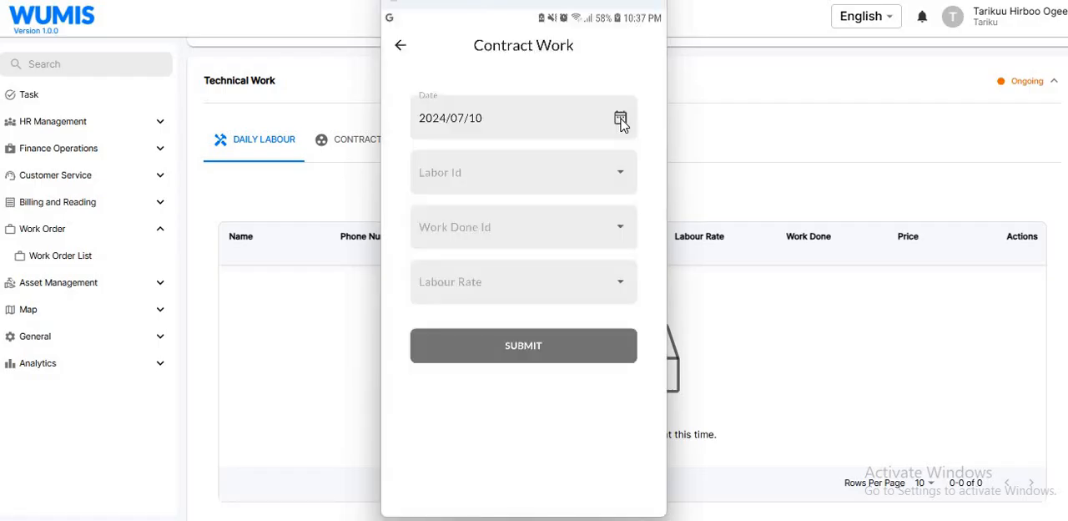
pyautogui.click(622, 122)
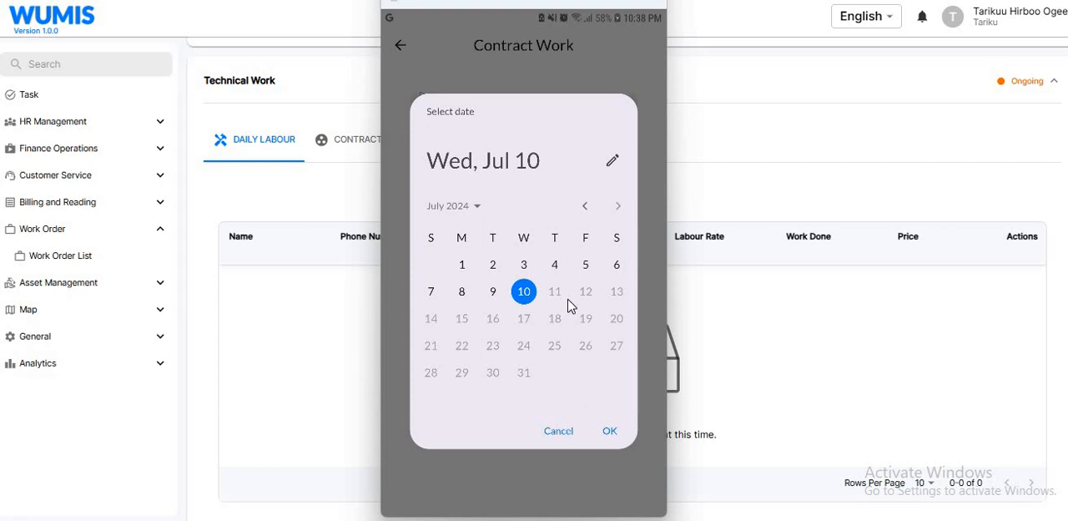
pyautogui.click(611, 434)
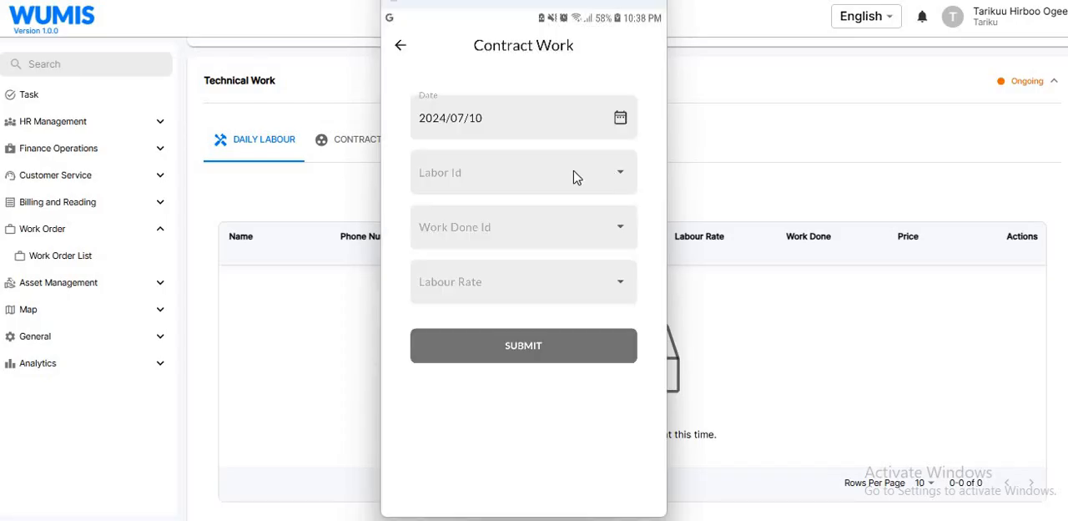
# - Choose a labourer from further down the list for the contract work entry and open its work done options
pyautogui.click(517, 160)
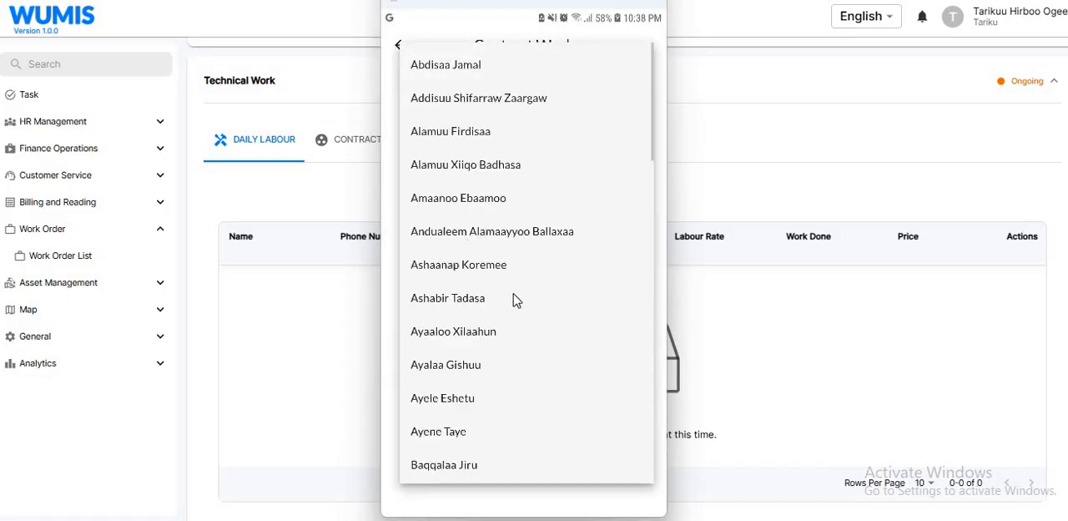
pyautogui.scroll(-10, 512, 298)
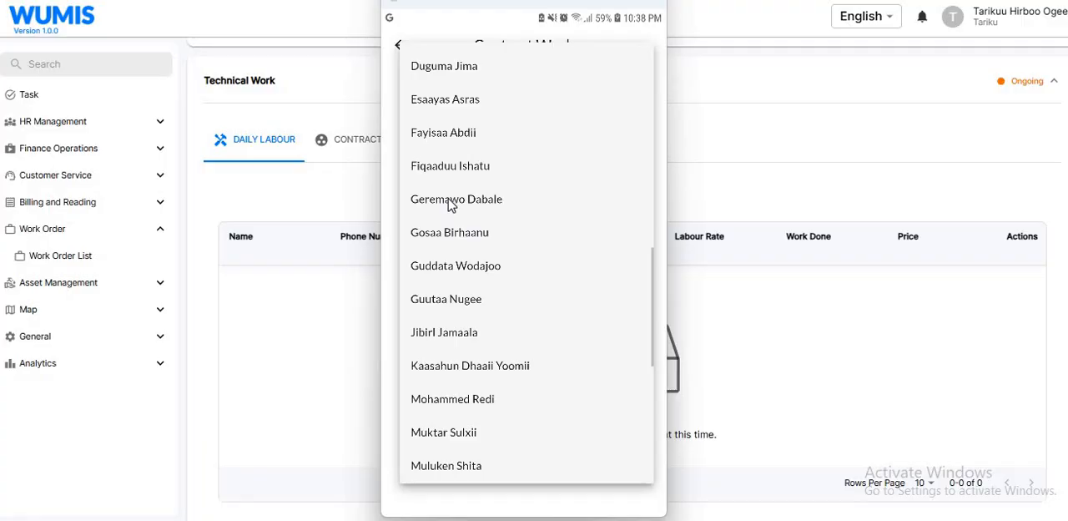
pyautogui.click(450, 201)
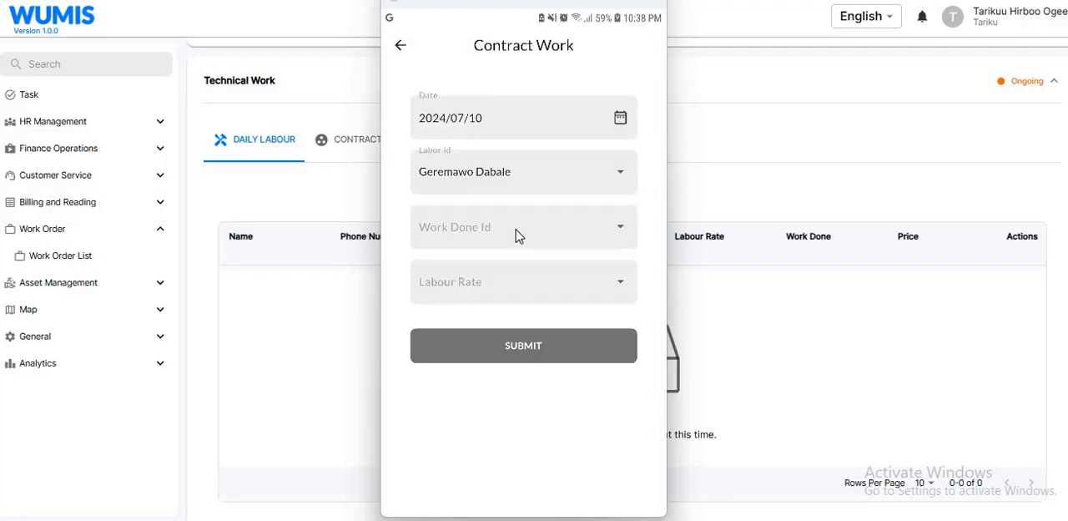
pyautogui.click(446, 232)
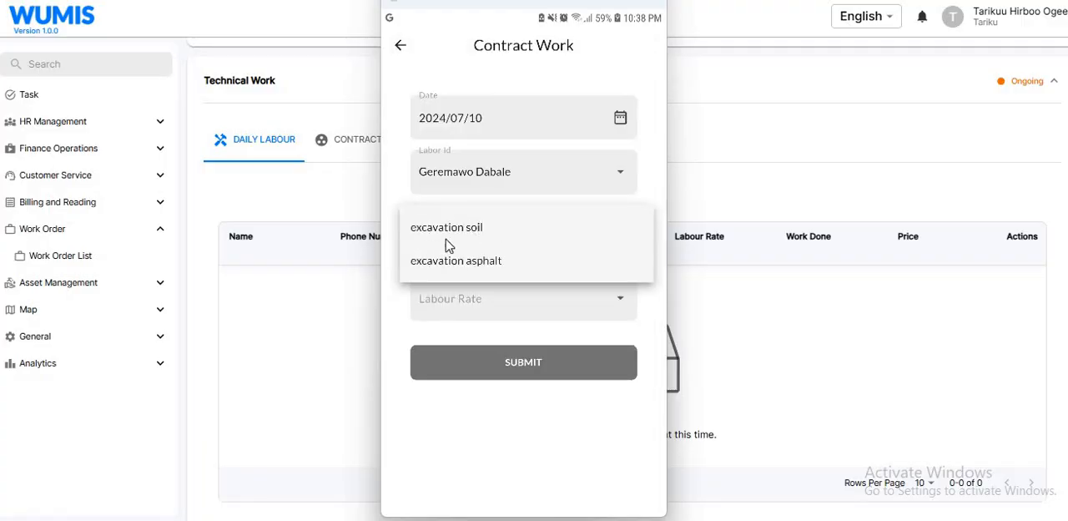
pyautogui.click(497, 236)
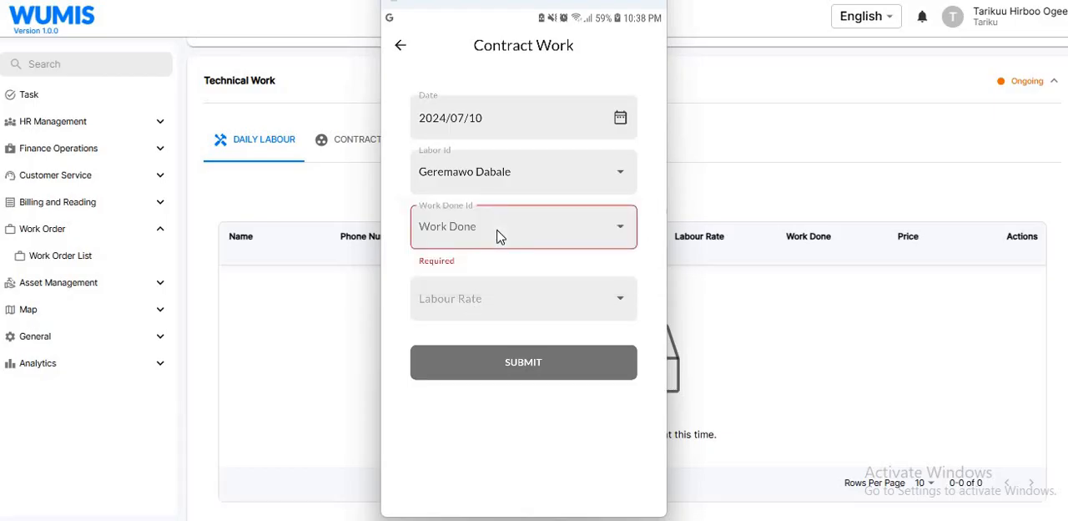
pyautogui.click(454, 242)
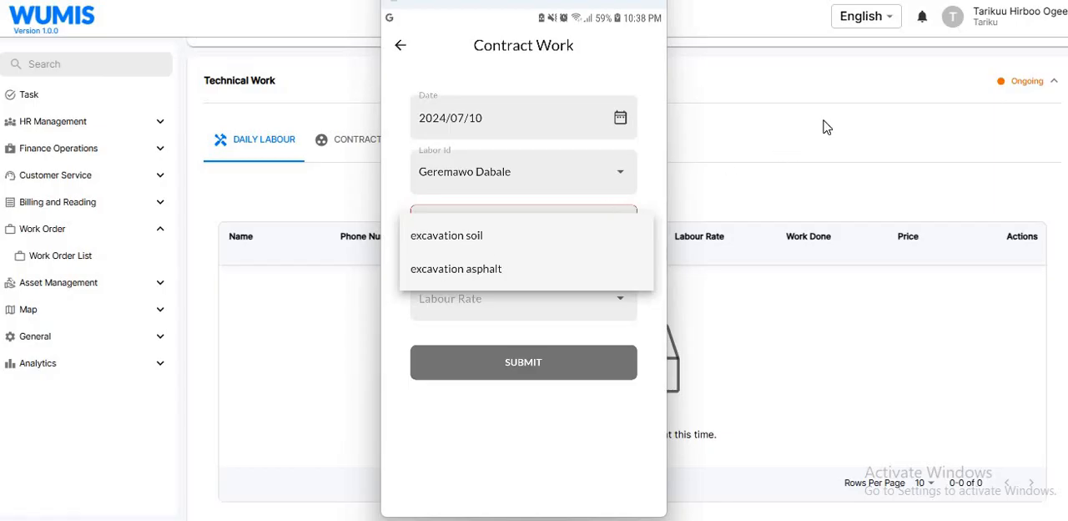
# - Switch to the WUMIS web app and examine the quantities approved for the contract excavation work in the survey's labour list
pyautogui.scroll(15, 626, 292)
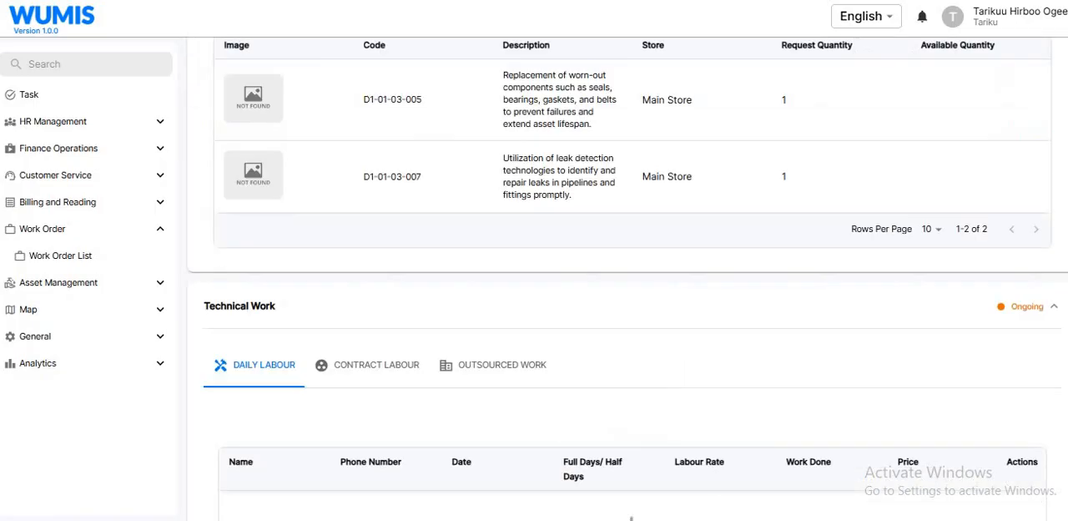
pyautogui.scroll(-2, 362, 114)
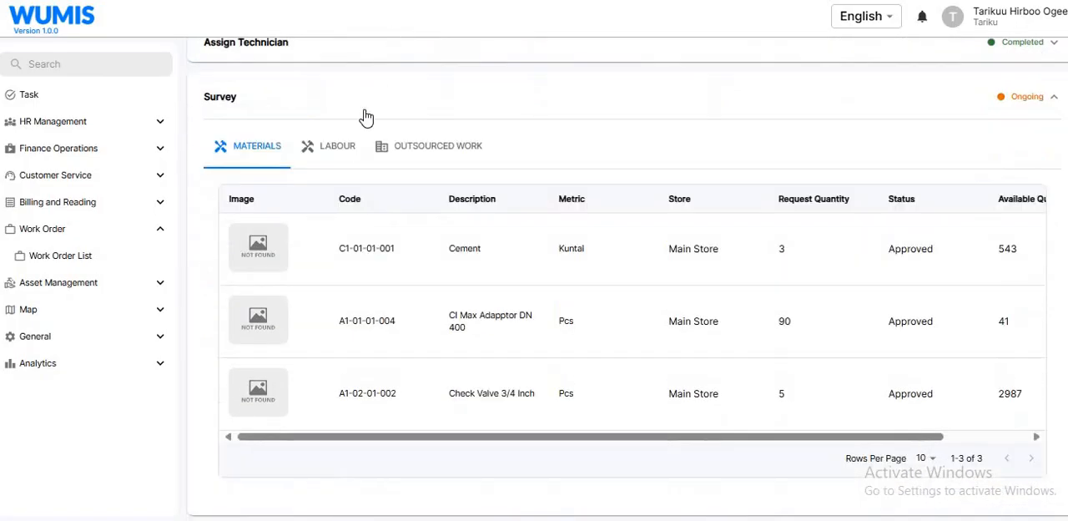
pyautogui.click(352, 149)
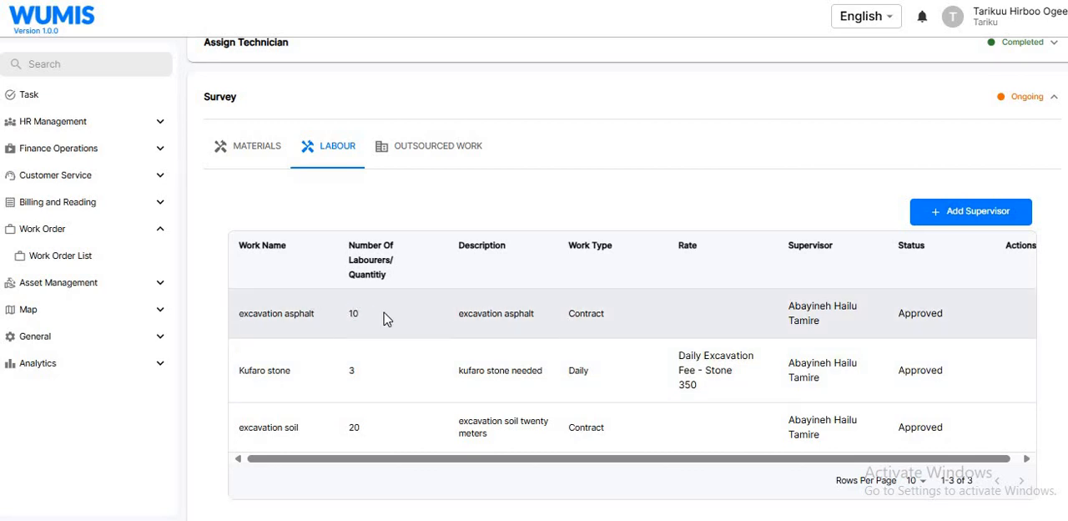
pyautogui.doubleClick(384, 313)
pyautogui.click(353, 434)
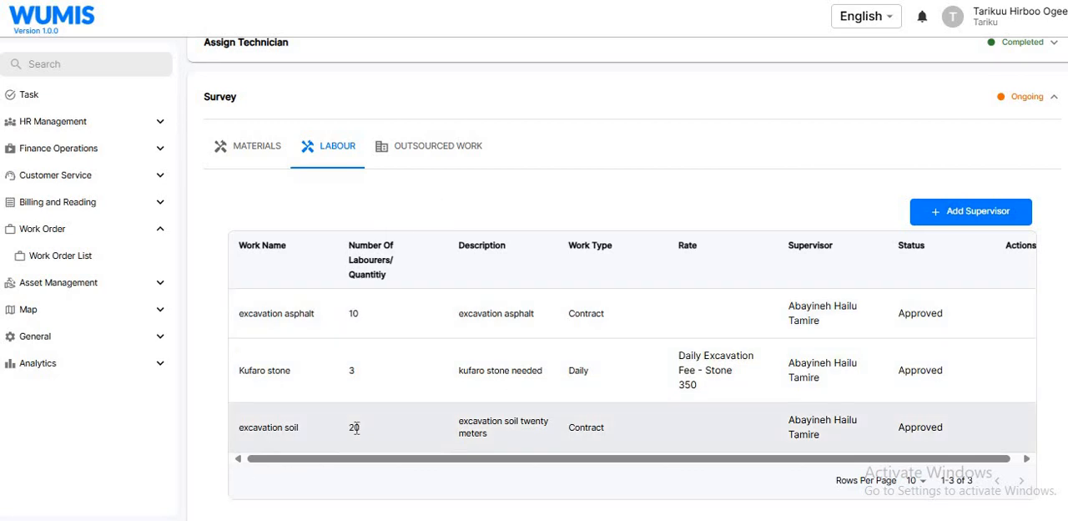
pyautogui.doubleClick(386, 432)
pyautogui.click(326, 319)
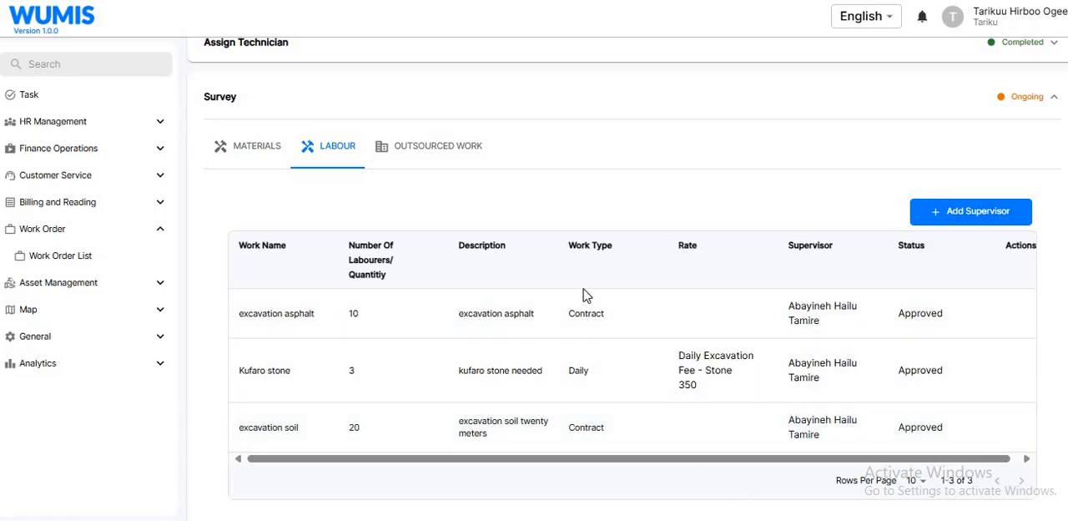
# - Return to the mirrored phone app, set the contract entry's work done to excavation asphalt, and open its quantity for entry
pyautogui.hotkey('alt', 'Tab')
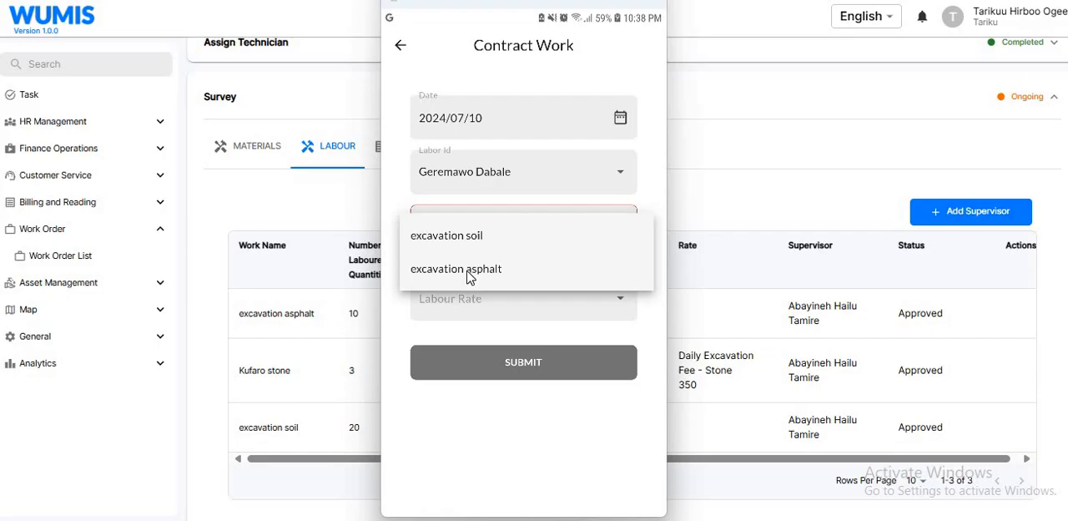
pyautogui.click(468, 272)
pyautogui.click(502, 288)
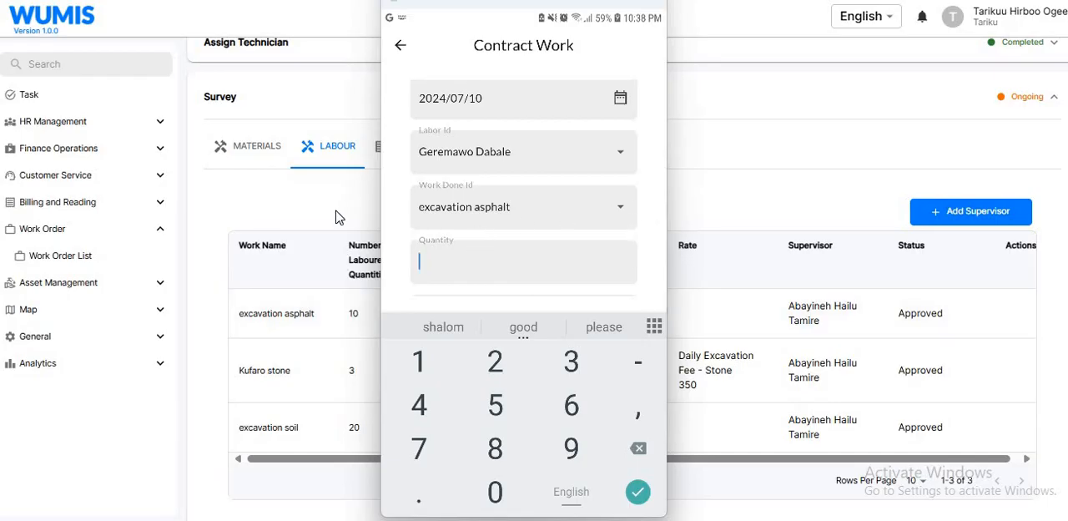
# - Switch to the WUMIS web app and examine the meter tolerance in the Asset Management configuration settings
pyautogui.click(378, 311)
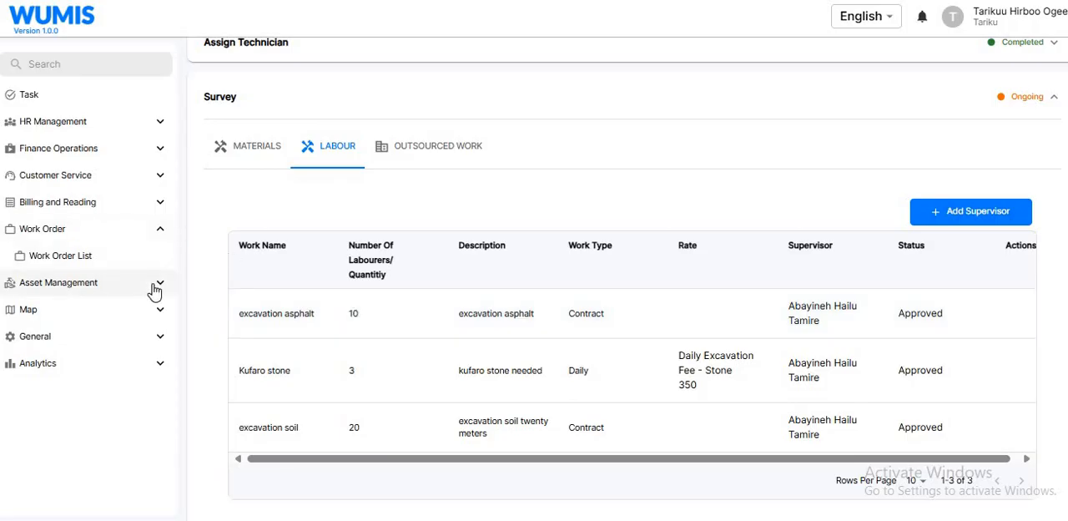
pyautogui.click(90, 286)
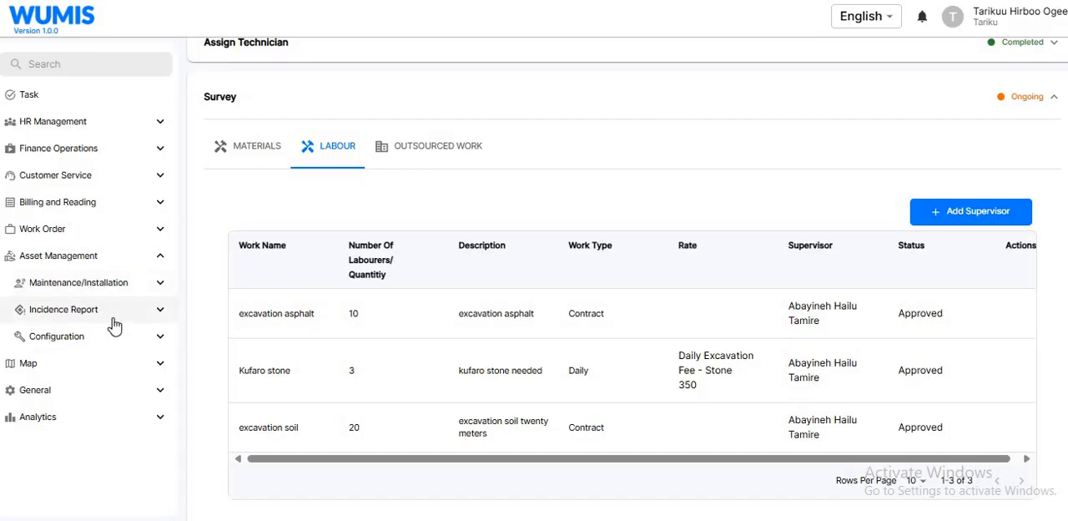
pyautogui.click(92, 340)
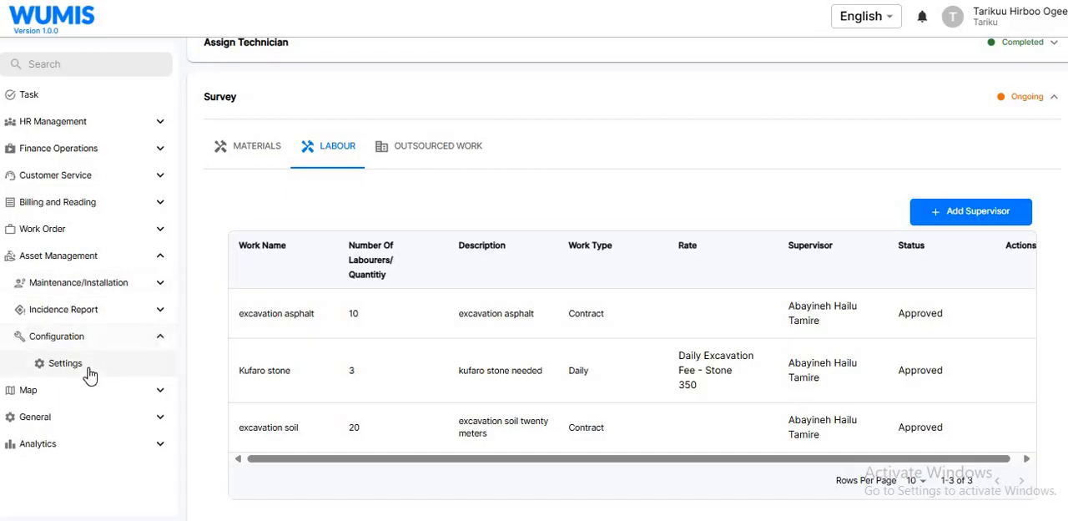
pyautogui.click(90, 371)
pyautogui.click(272, 160)
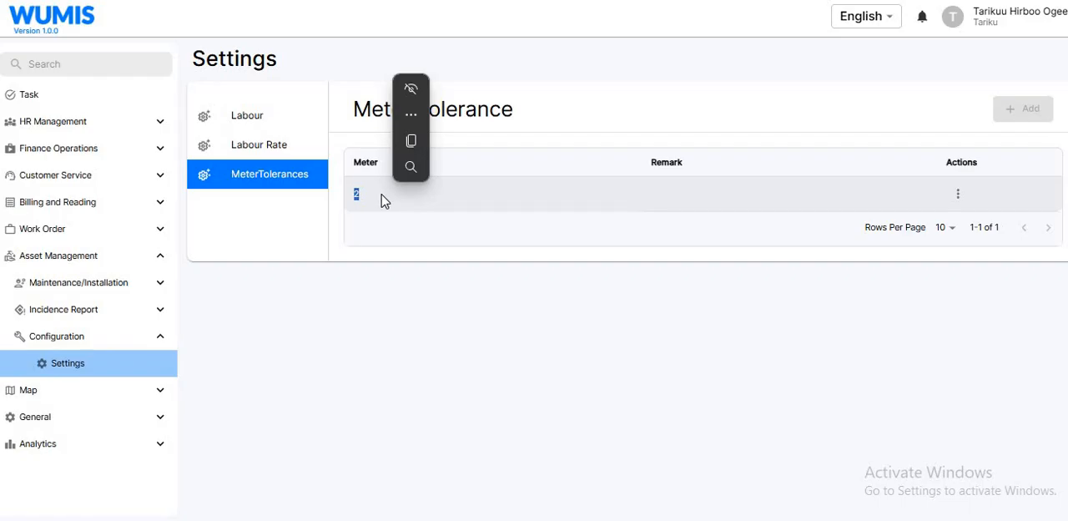
# - Examine the configured meter tolerance value and the actions available for its row
pyautogui.click(379, 200)
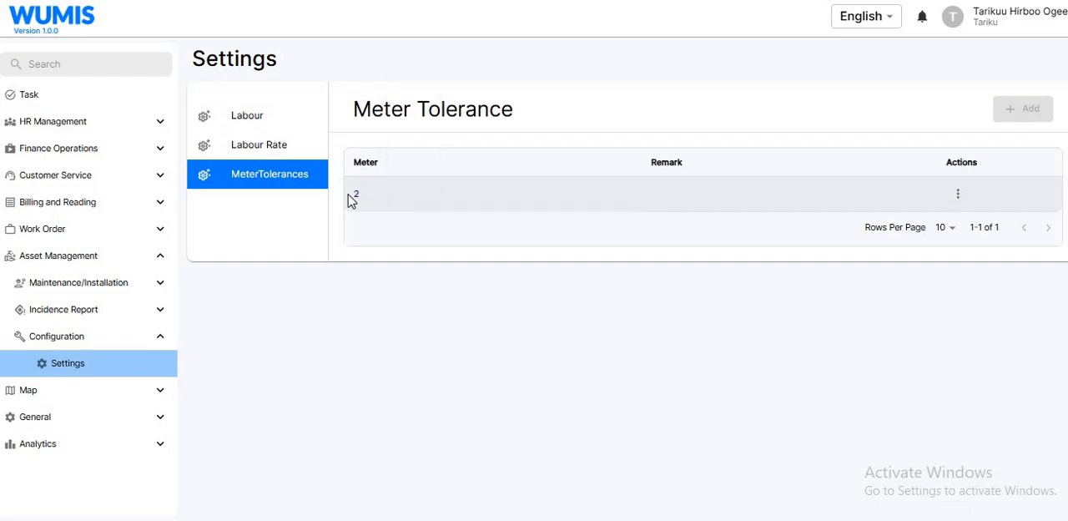
pyautogui.doubleClick(348, 194)
pyautogui.click(348, 194)
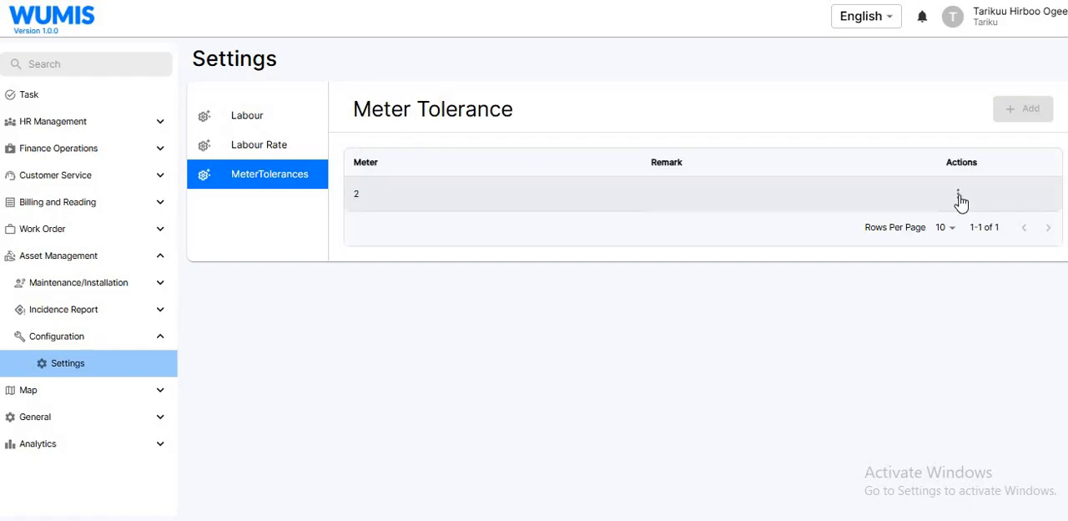
pyautogui.click(959, 197)
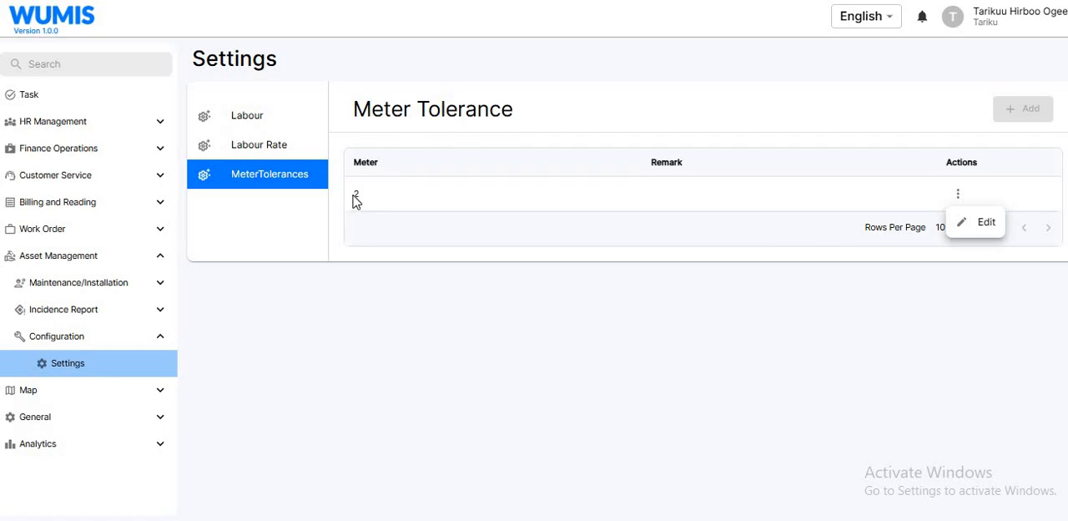
# - Open the issued maintenance work order from the Work Order List and examine the approved labour quantities in its survey
pyautogui.click(72, 230)
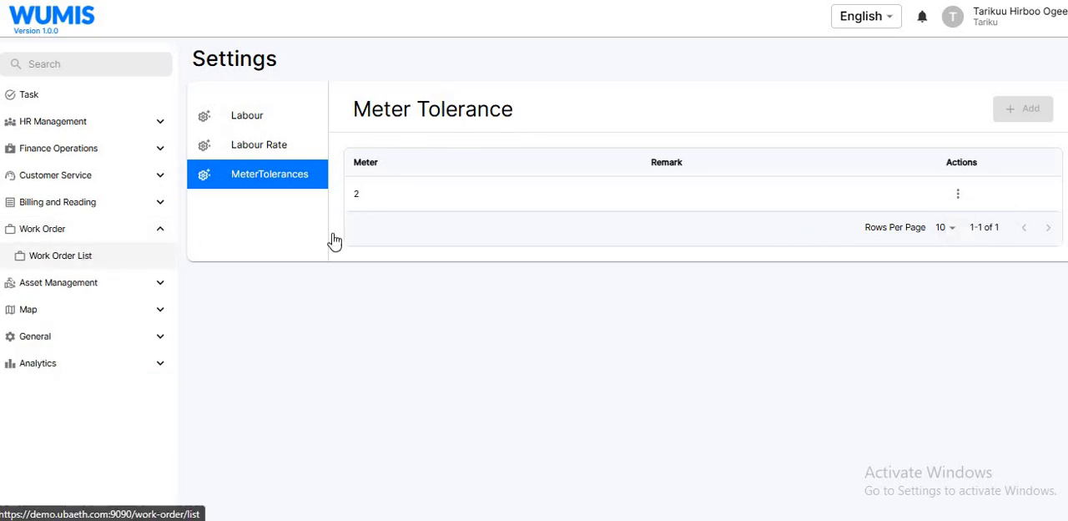
pyautogui.click(78, 255)
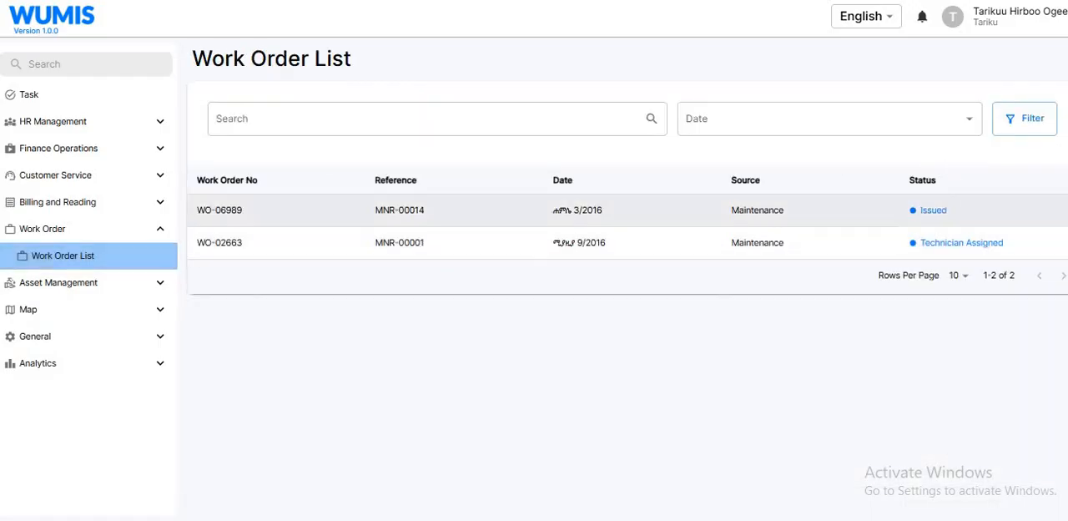
pyautogui.click(467, 210)
pyautogui.scroll(-5, 583, 292)
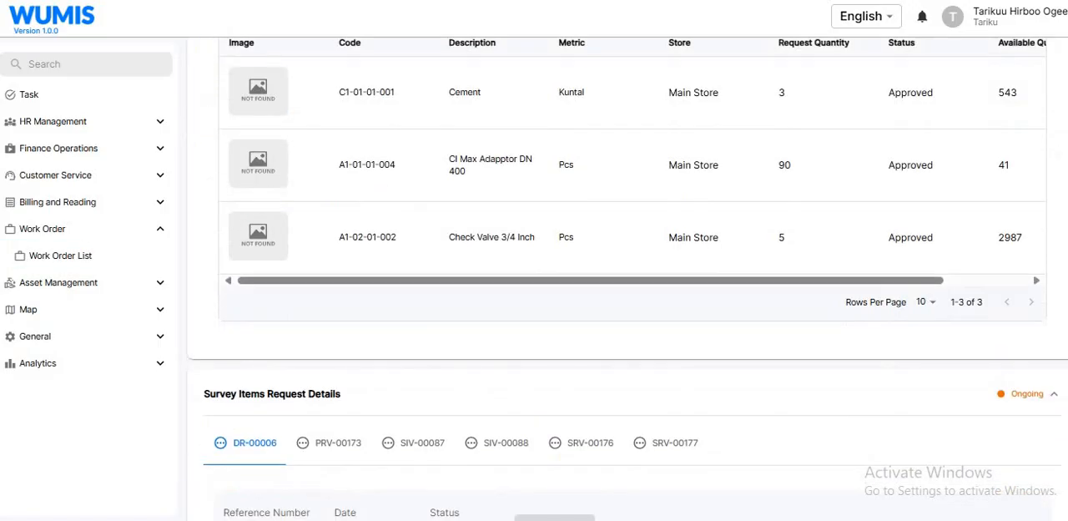
pyautogui.scroll(3, 326, 136)
pyautogui.click(326, 136)
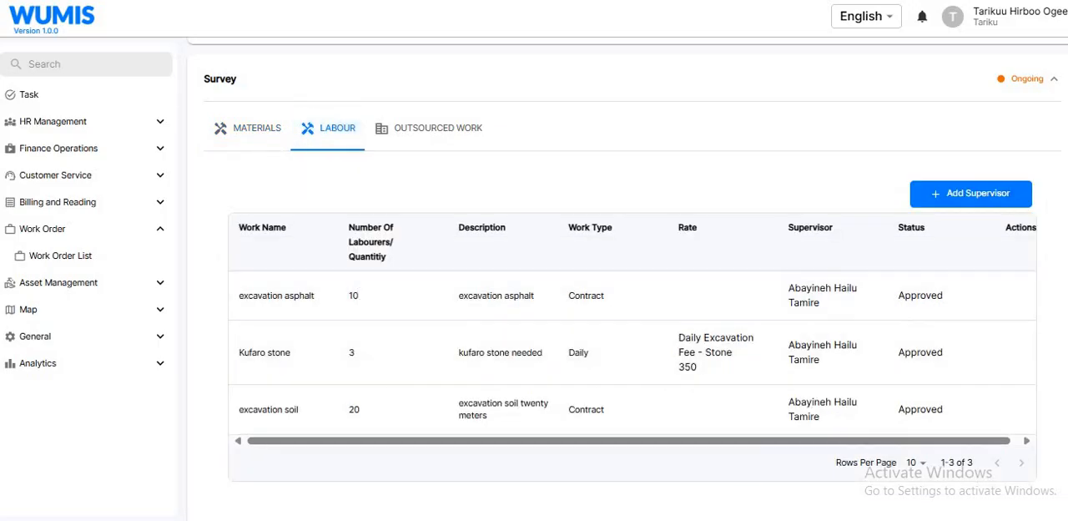
# - Return to the mirrored phone app and try quantities of 12 and 13 for the excavation asphalt contract entry
pyautogui.hotkey('alt', 'Tab')
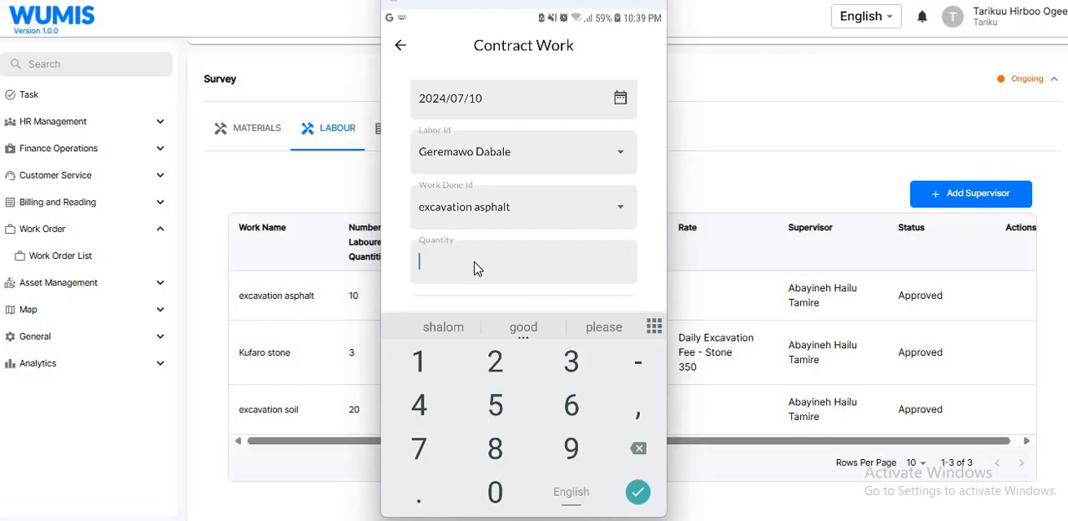
pyautogui.write('12')
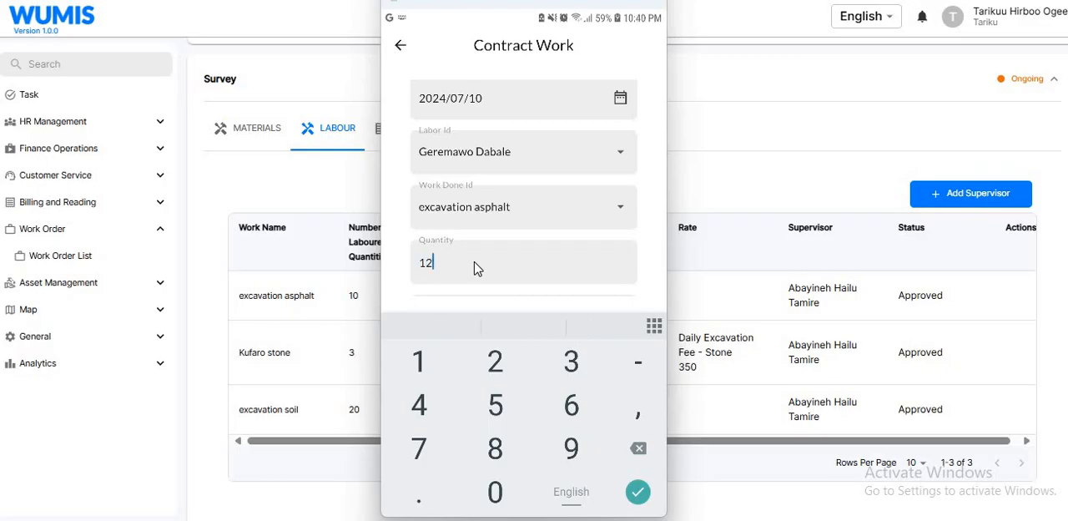
pyautogui.press('BackSpace')
pyautogui.write('3')
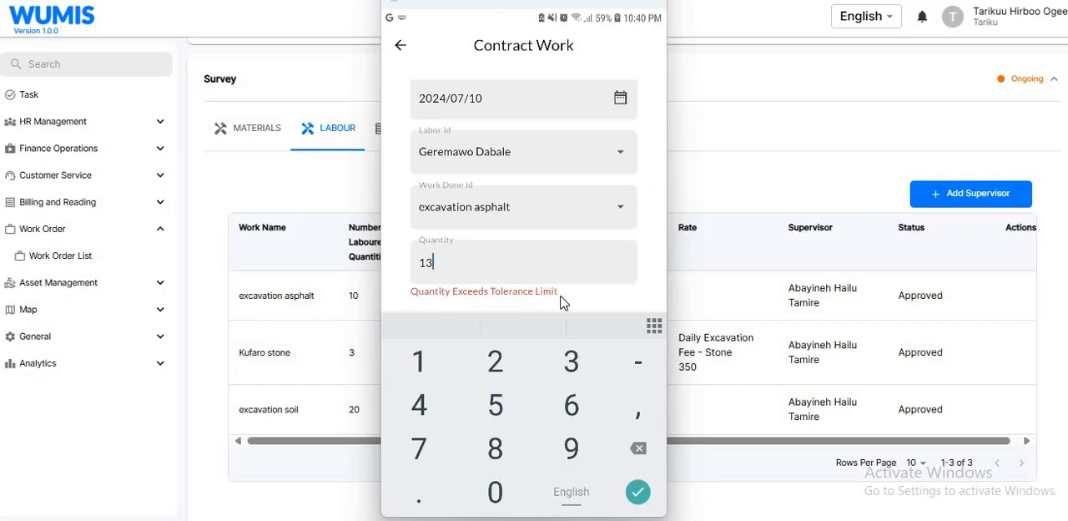
pyautogui.press('Return')
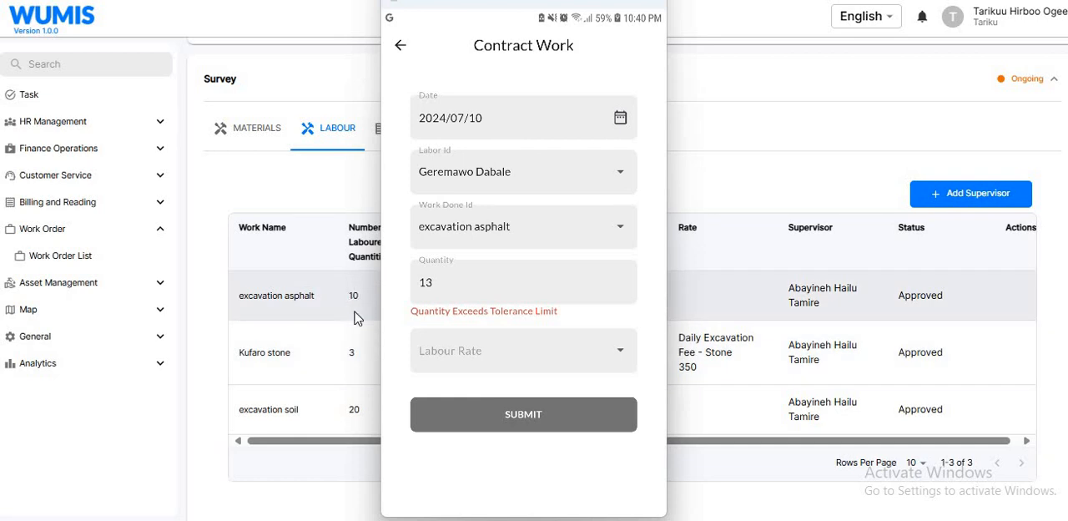
# - Set the contract entry's quantity back to 12
pyautogui.click(457, 292)
pyautogui.press('BackSpace')
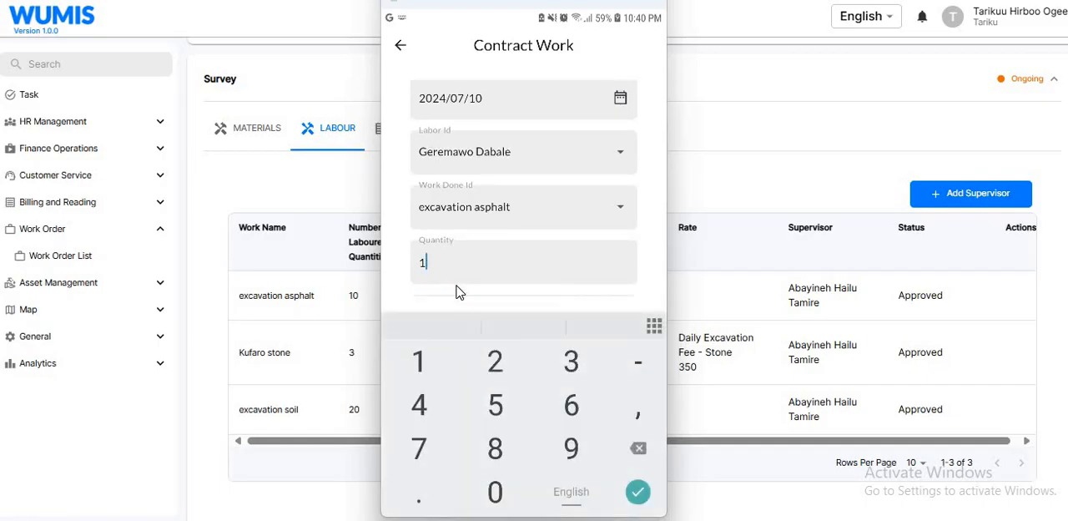
pyautogui.write('2')
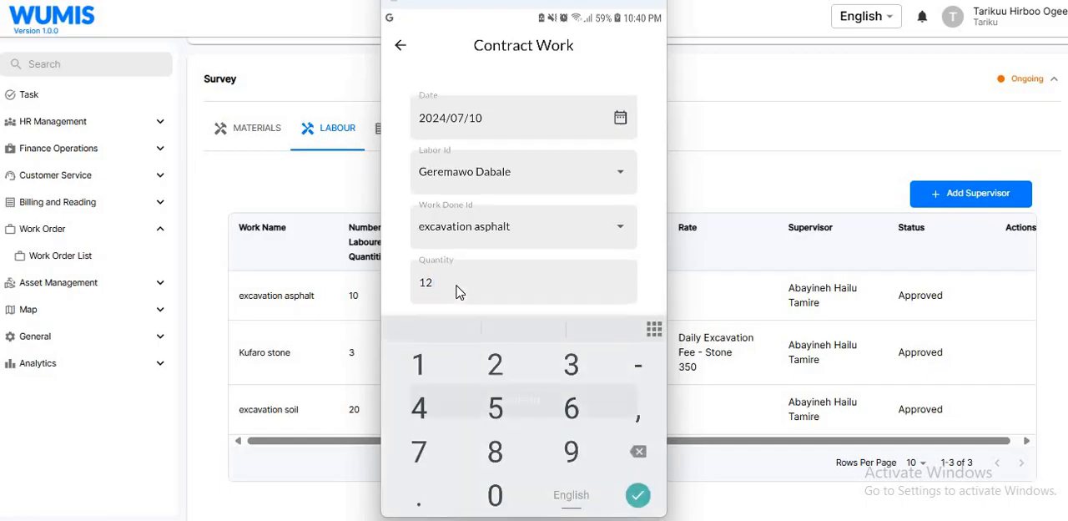
pyautogui.click(457, 292)
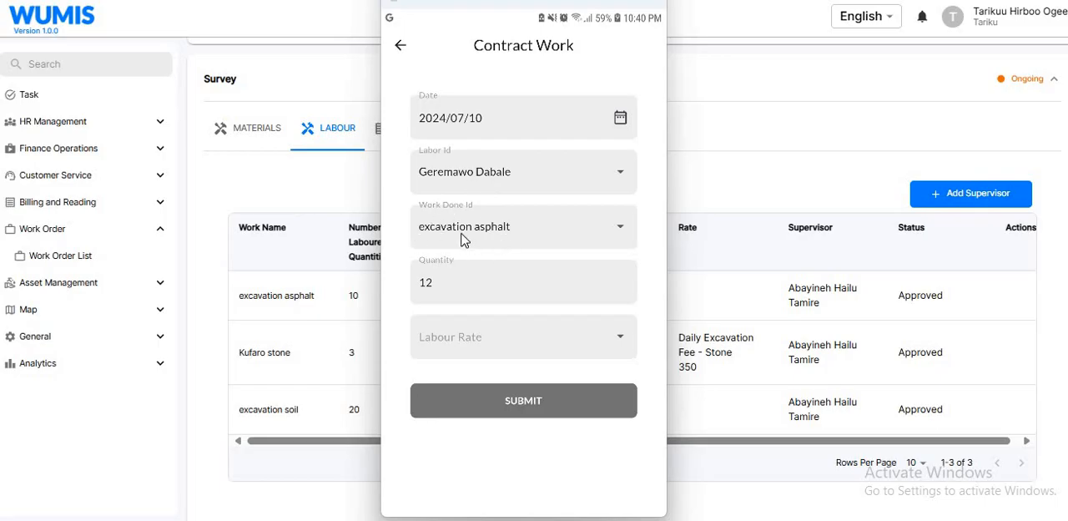
# - Replace the contract entry's quantity with 5.5
pyautogui.click(440, 289)
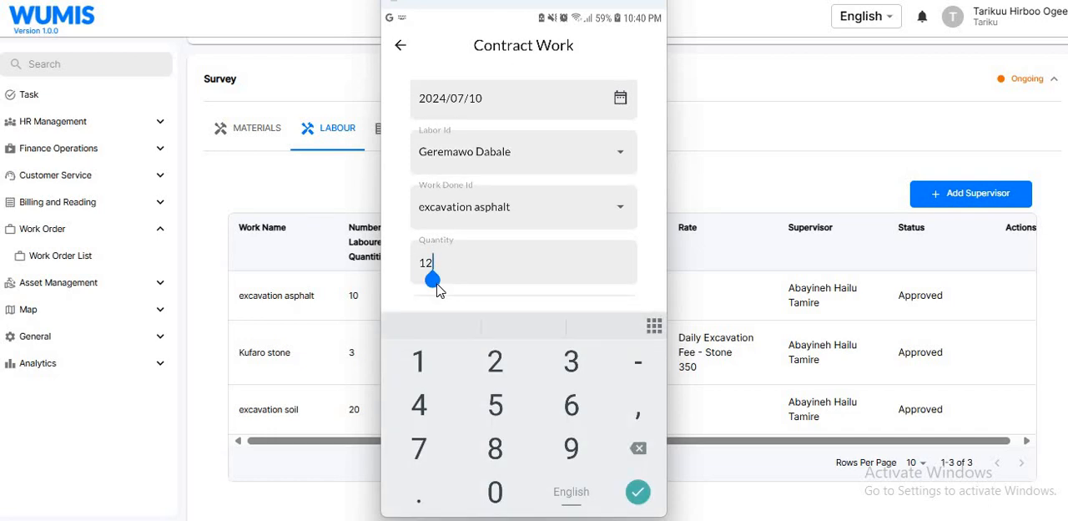
pyautogui.press('BackSpace')
pyautogui.press('BackSpace')
pyautogui.press('BackSpace')
pyautogui.write('5.5')
pyautogui.rightClick(493, 335)
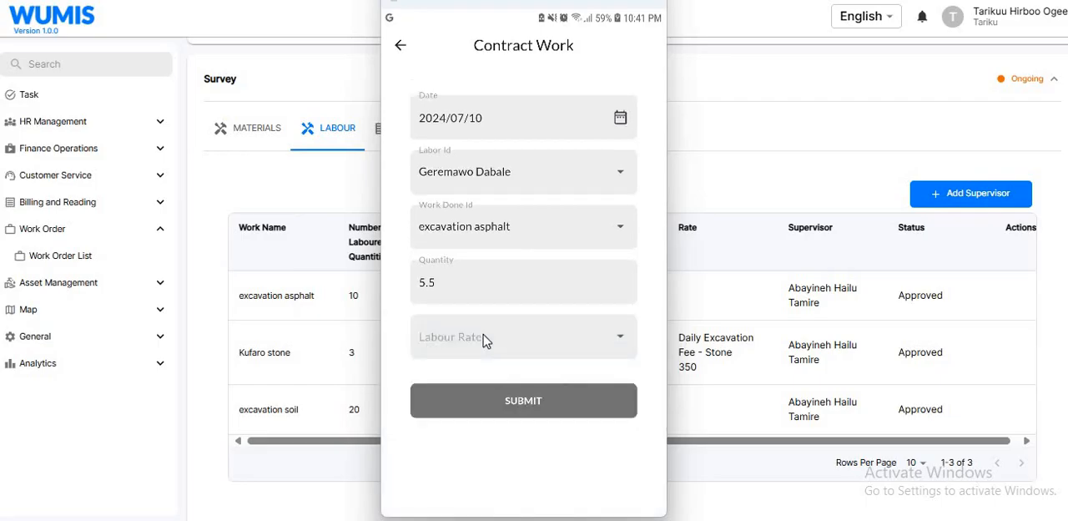
# - Set the contract entry's labour rate to Excavation Fee - Asphalt and submit the entry
pyautogui.click(486, 339)
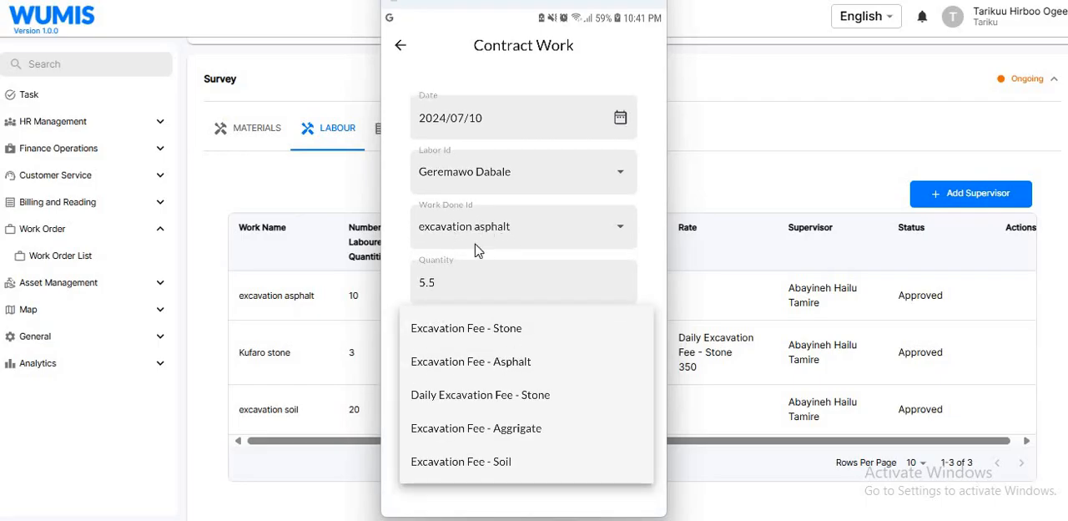
pyautogui.click(488, 365)
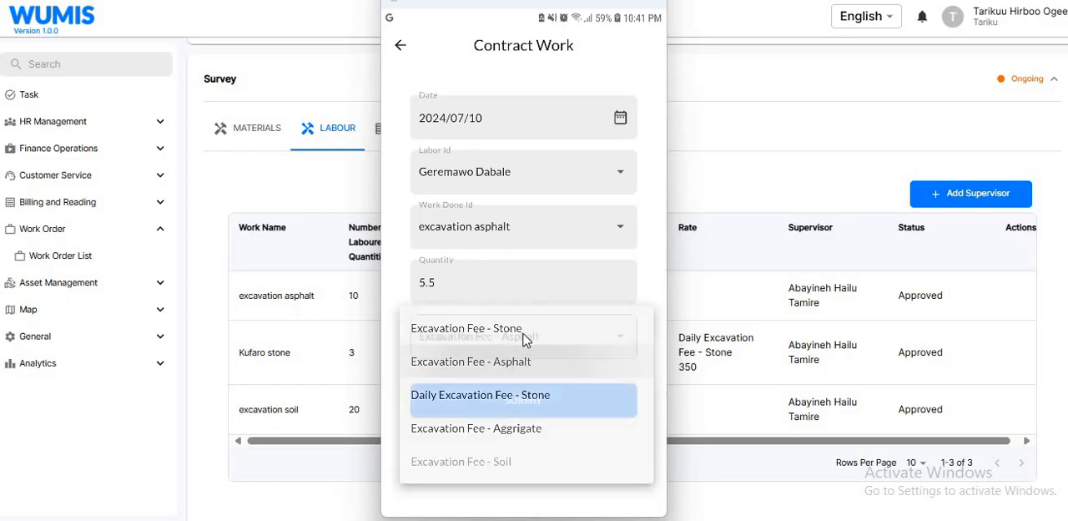
pyautogui.click(556, 338)
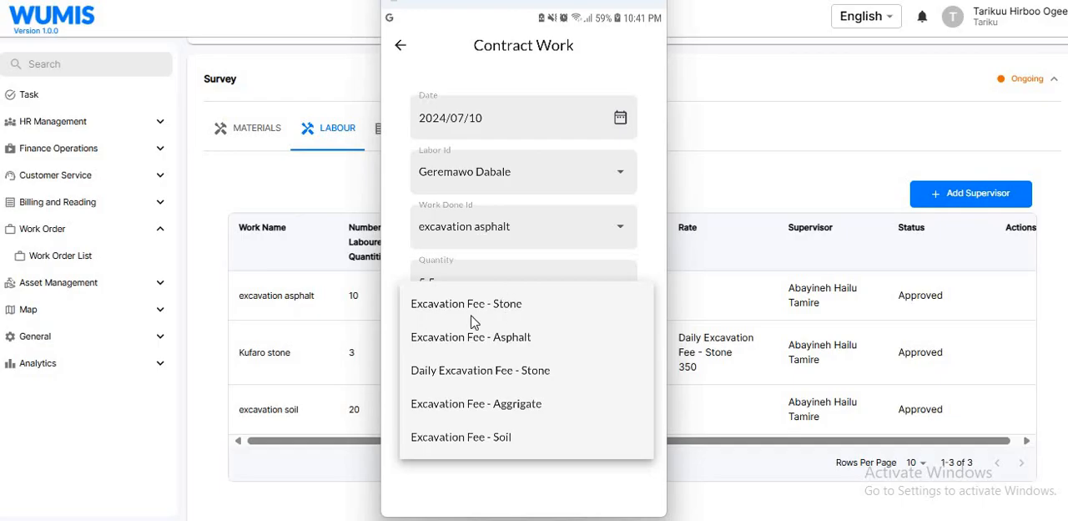
pyautogui.click(532, 340)
pyautogui.click(499, 402)
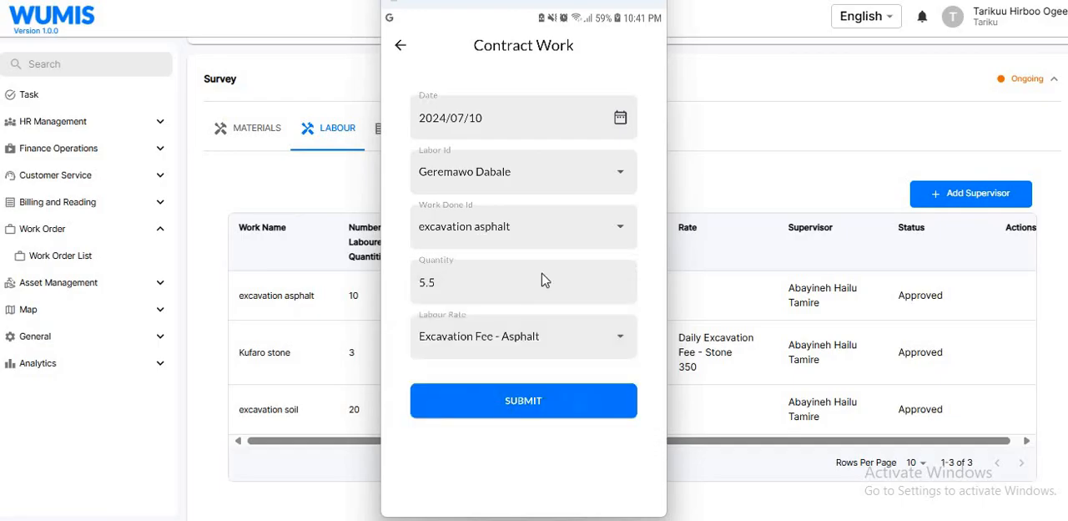
# - Start a second contract labour entry dated 2024/07/10
pyautogui.click(637, 489)
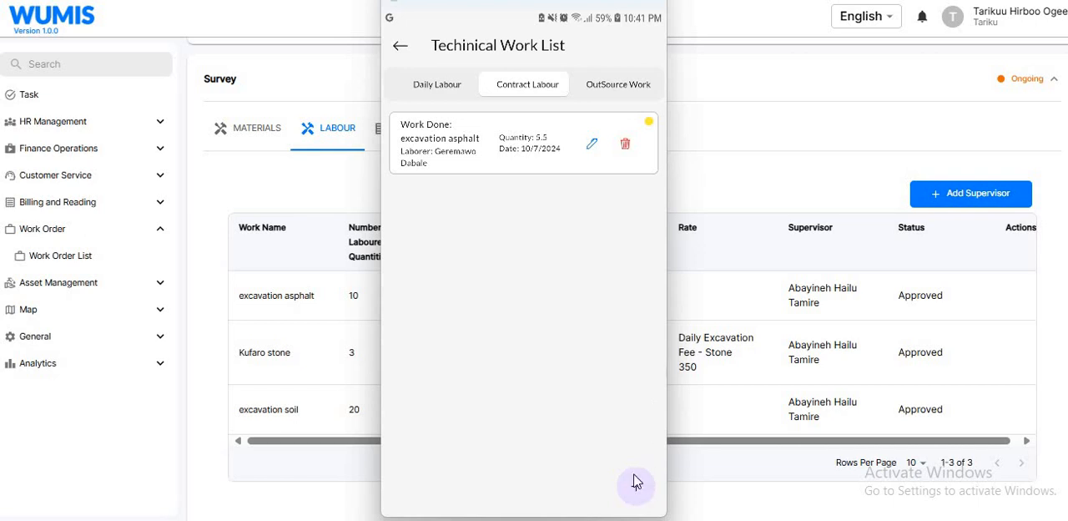
pyautogui.click(593, 421)
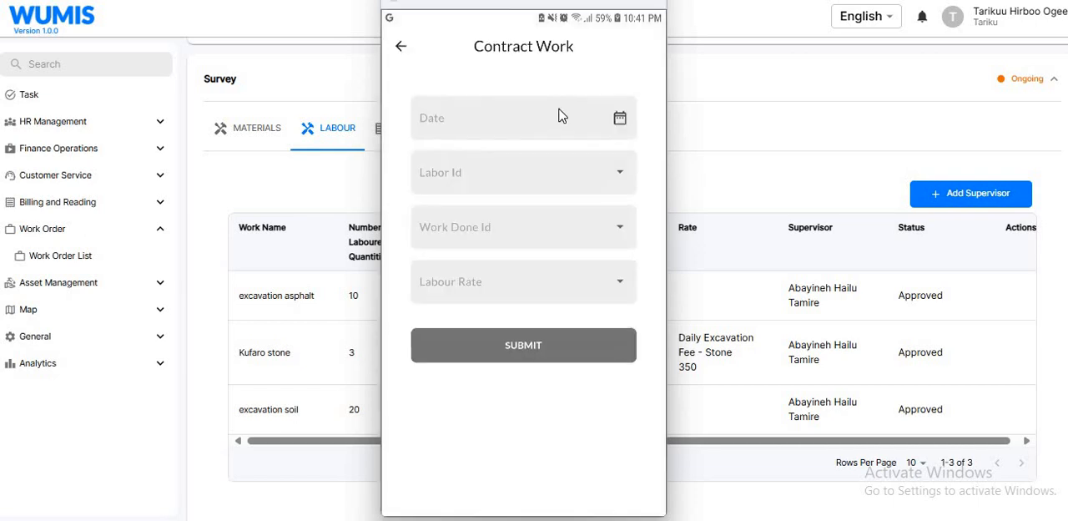
pyautogui.click(610, 121)
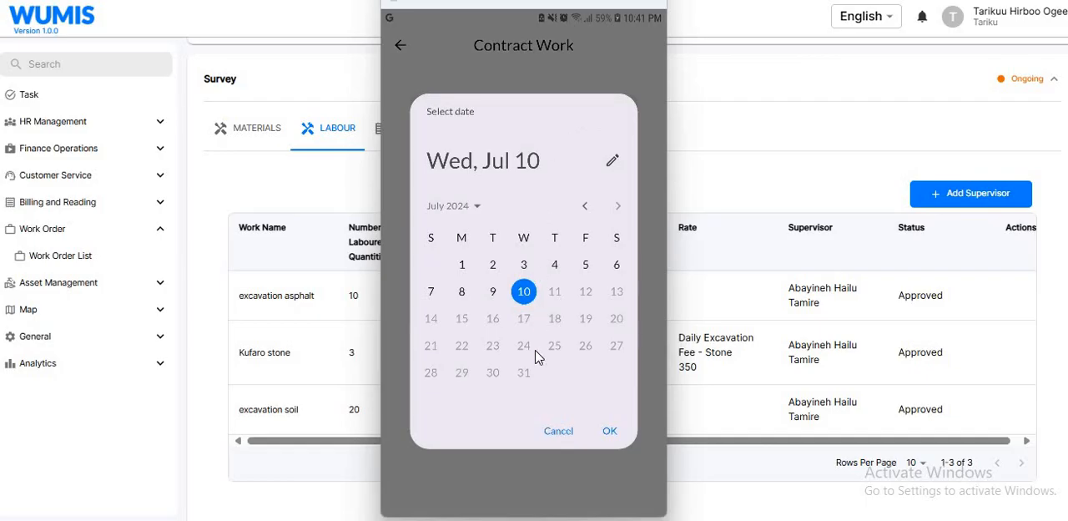
pyautogui.click(610, 430)
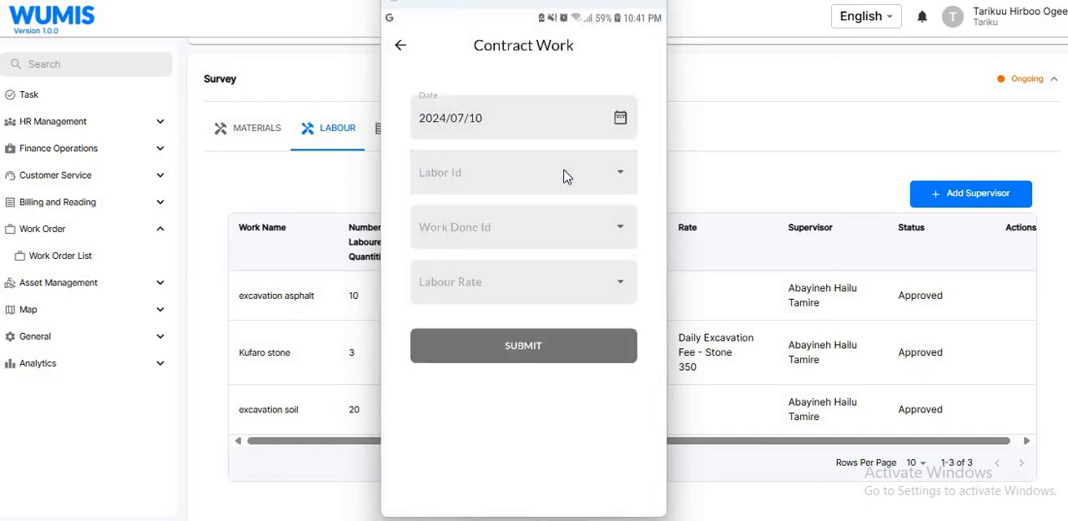
# - Choose a different labourer from further down the list for the second contract entry and set its work done to excavation asphalt
pyautogui.click(563, 176)
pyautogui.scroll(-15, 565, 174)
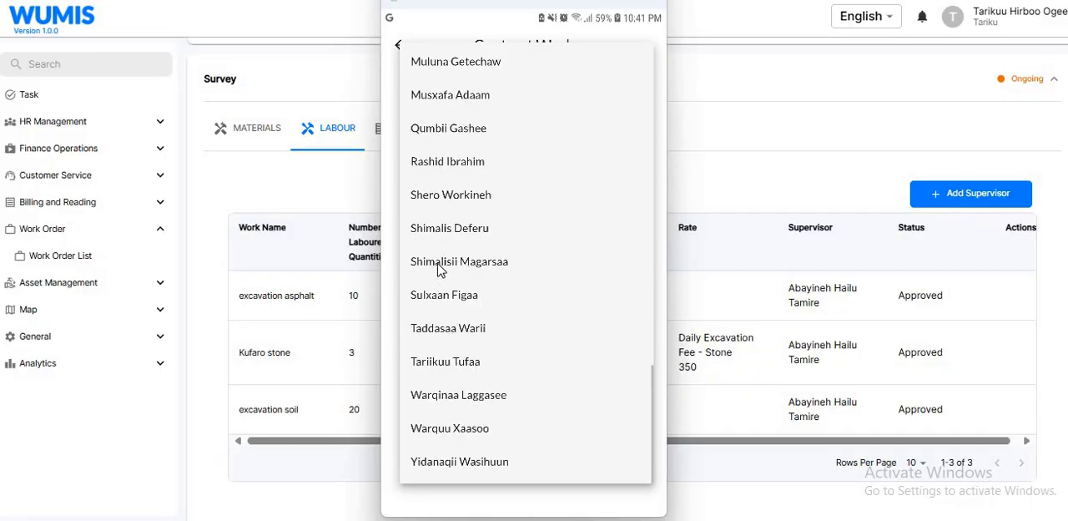
pyautogui.click(439, 264)
pyautogui.click(500, 247)
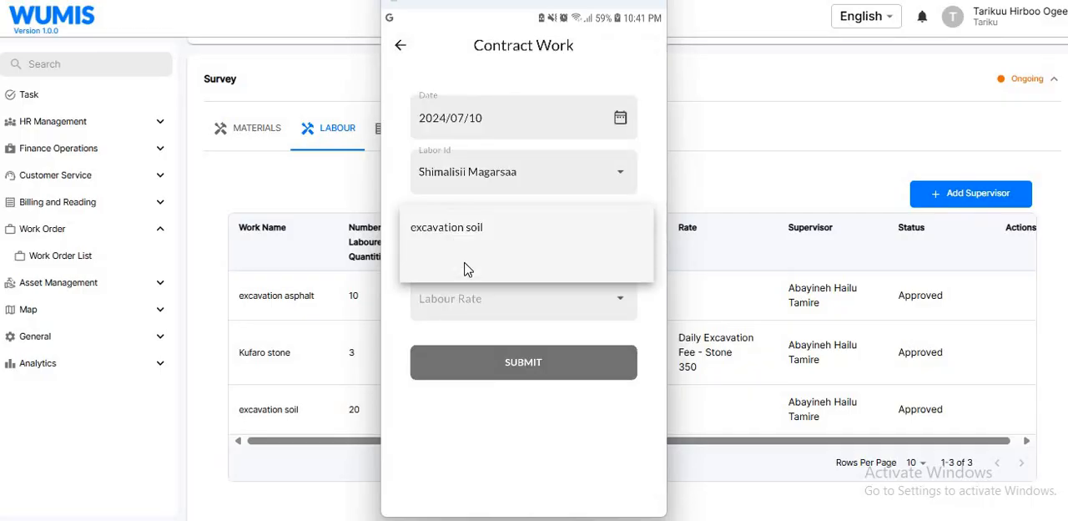
pyautogui.click(488, 273)
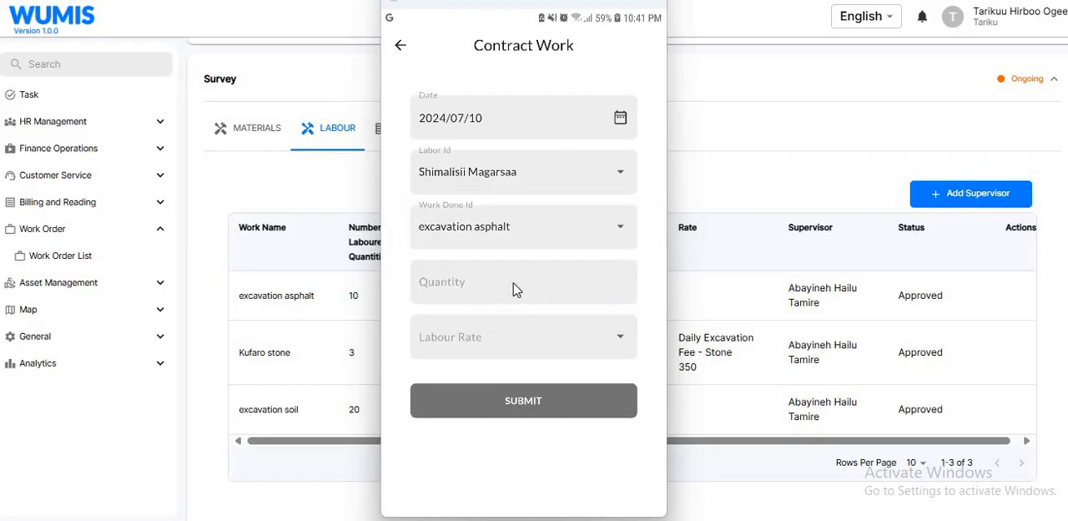
# - Set the second contract entry's quantity to 5.5 and labour rate to Excavation Fee - Asphalt, and submit it
pyautogui.click(514, 288)
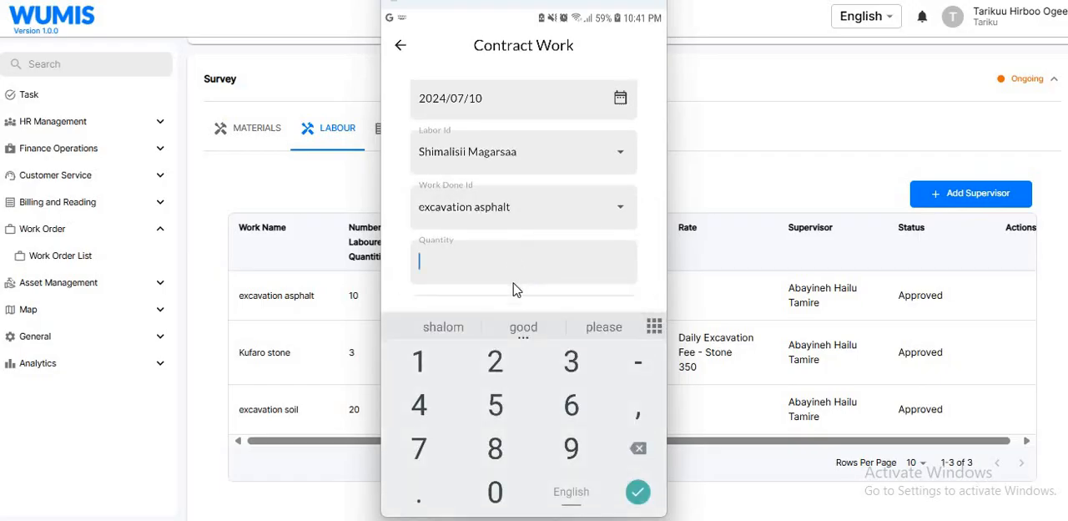
pyautogui.write('5.5')
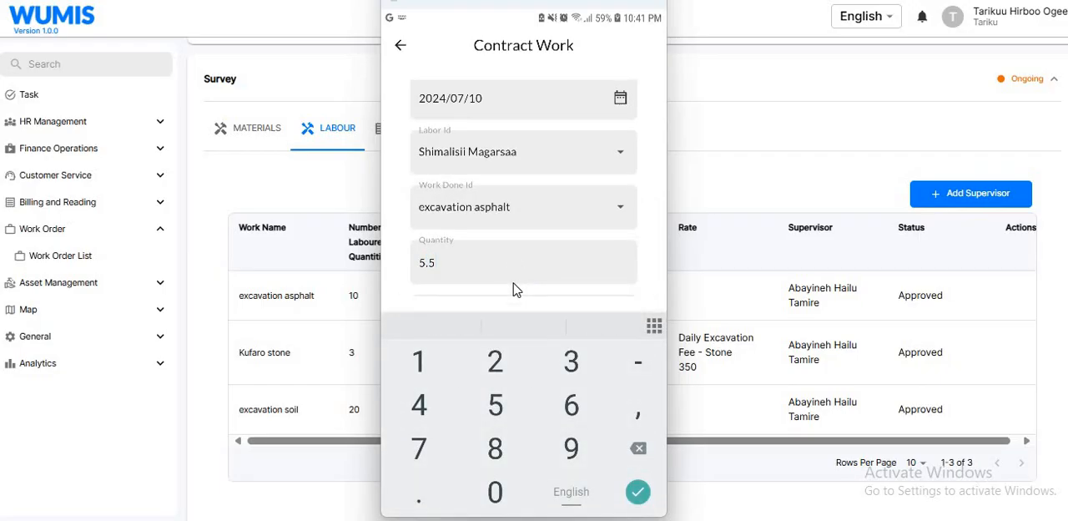
pyautogui.press('Return')
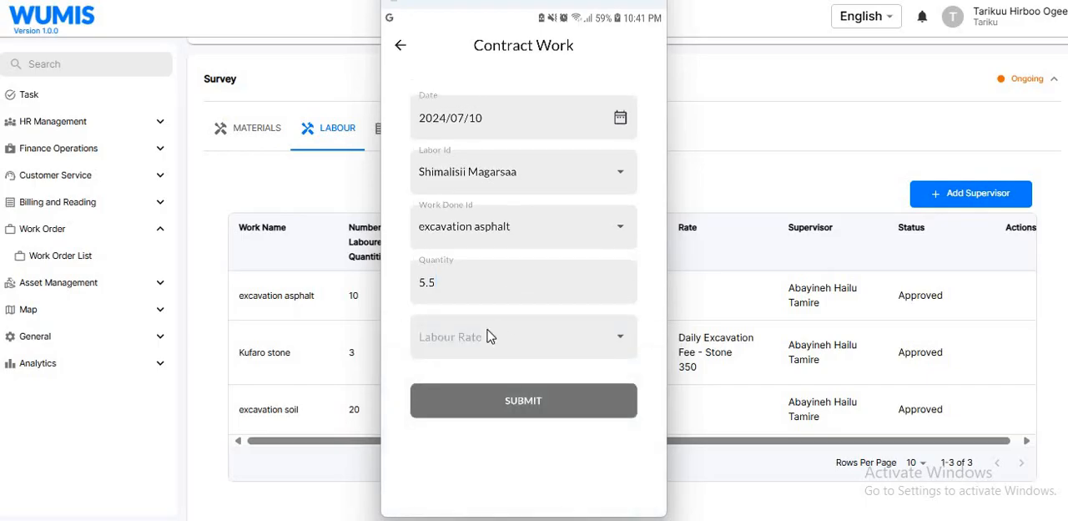
pyautogui.click(489, 336)
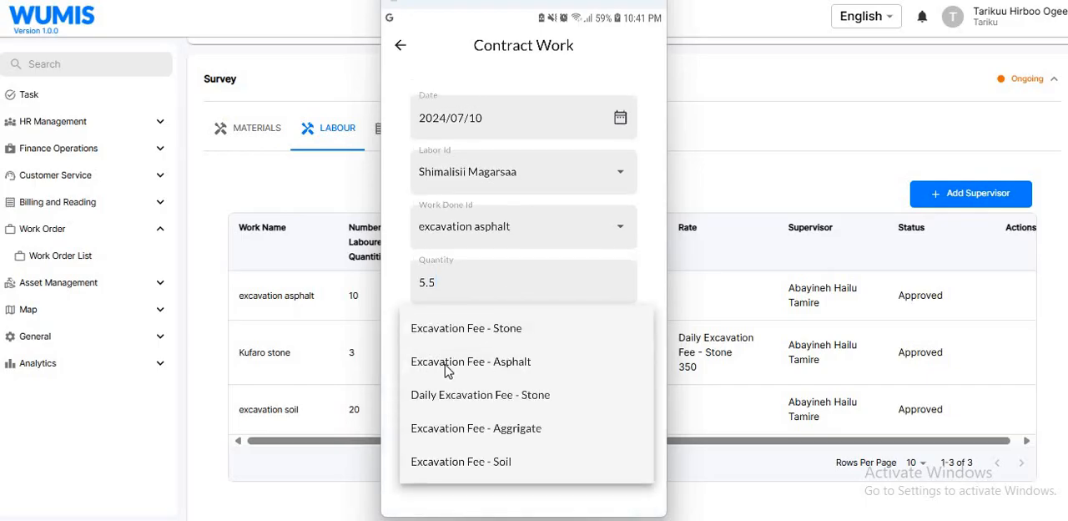
pyautogui.click(515, 363)
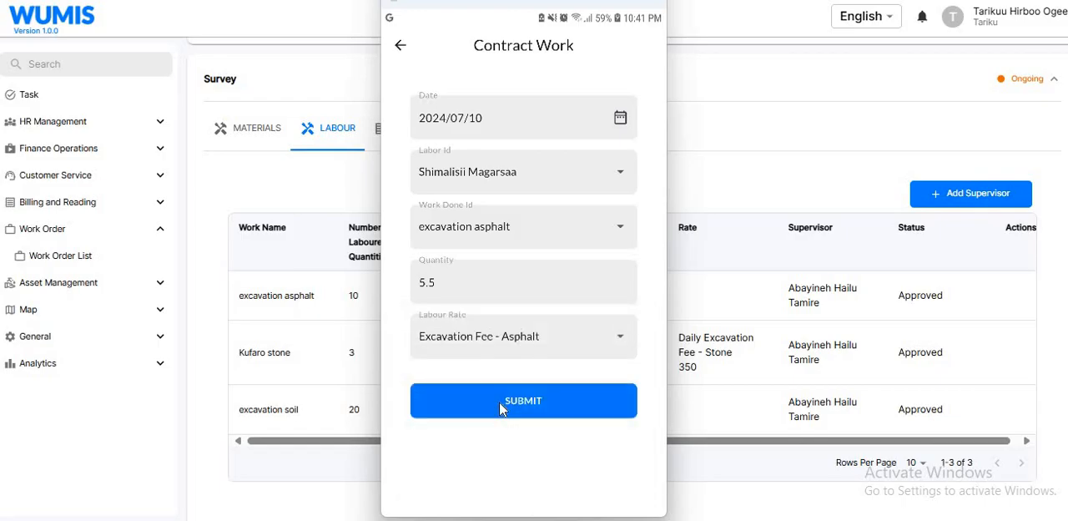
pyautogui.click(499, 400)
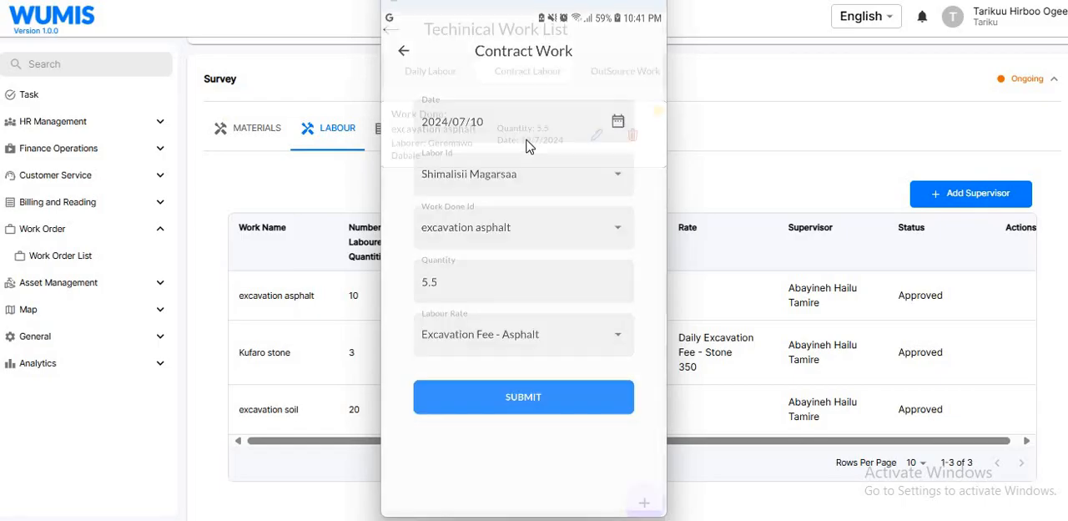
# - Start a third contract labour entry dated 2024/07/10
pyautogui.click(639, 492)
pyautogui.click(608, 425)
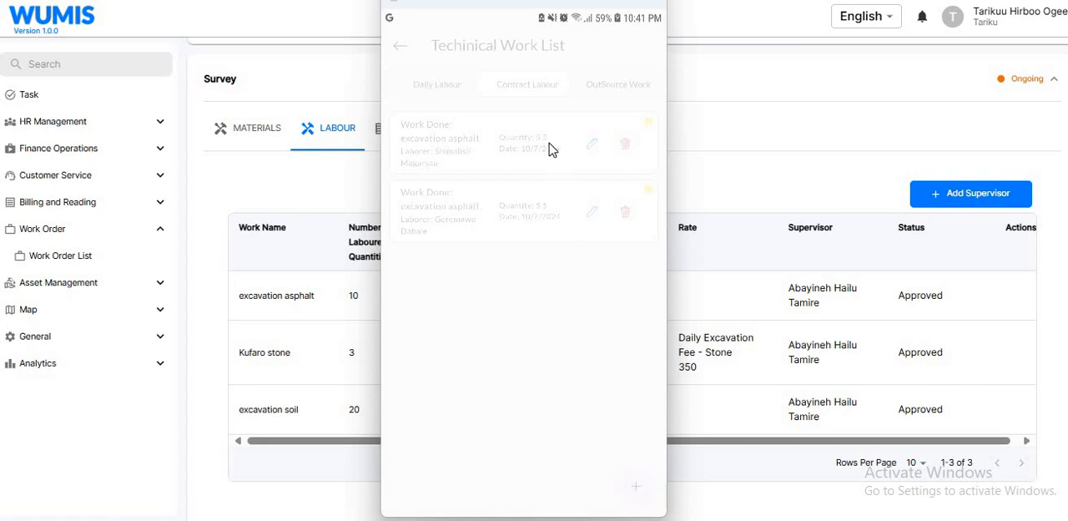
pyautogui.click(620, 120)
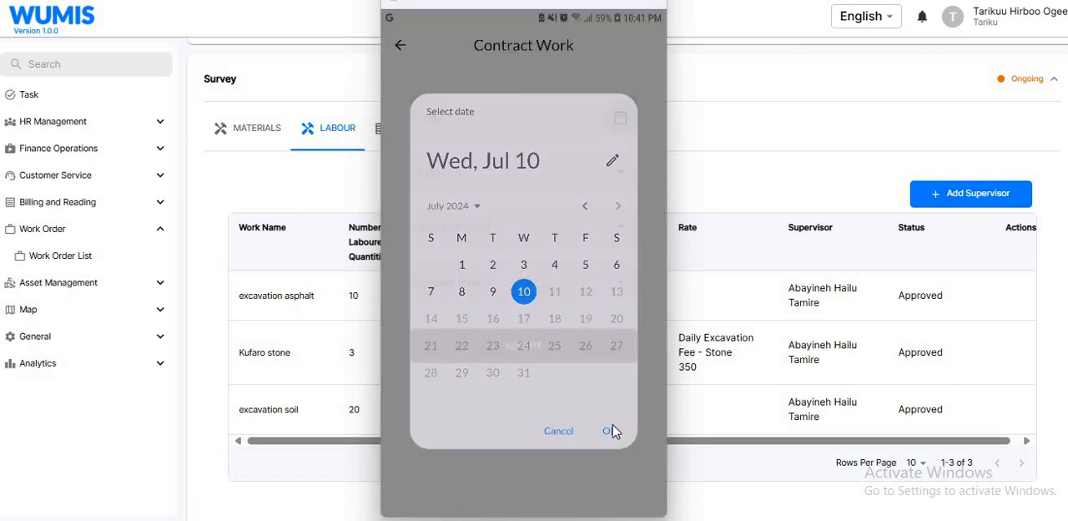
pyautogui.click(612, 431)
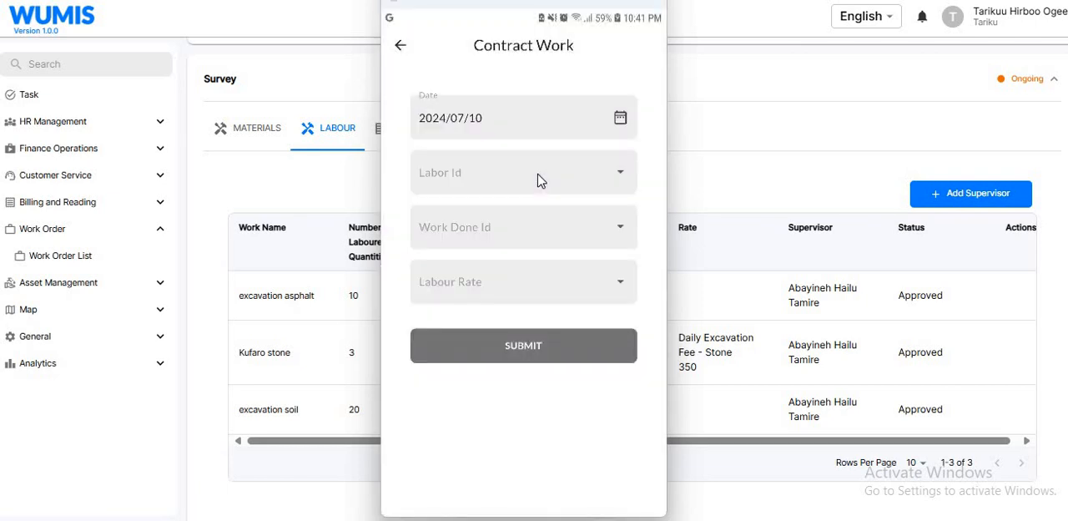
# - Choose a labourer without a contract entry, set the third entry's work done to excavation soil, and open its quantity for entry
pyautogui.click(540, 180)
pyautogui.scroll(-5, 529, 262)
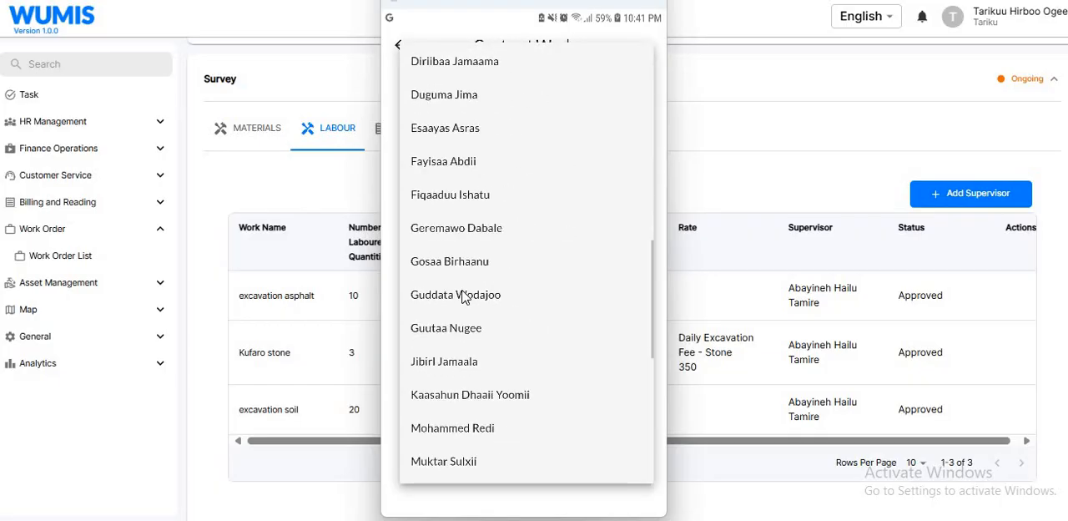
pyautogui.click(462, 296)
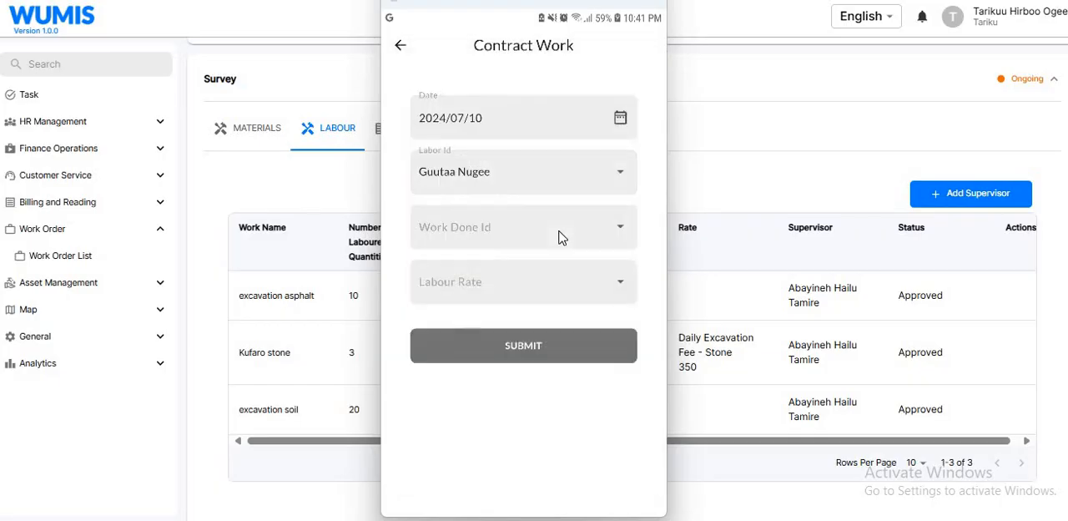
pyautogui.click(475, 247)
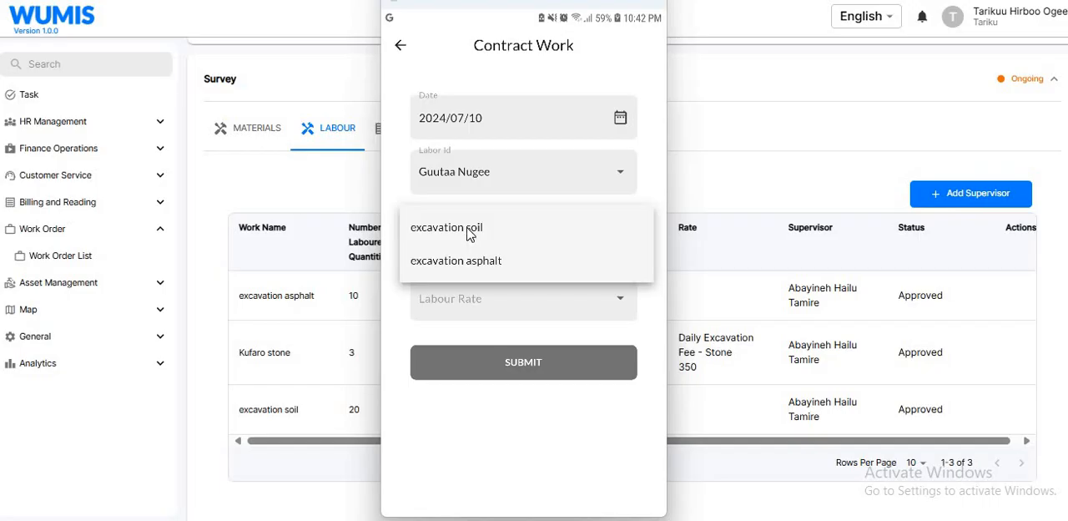
pyautogui.click(469, 234)
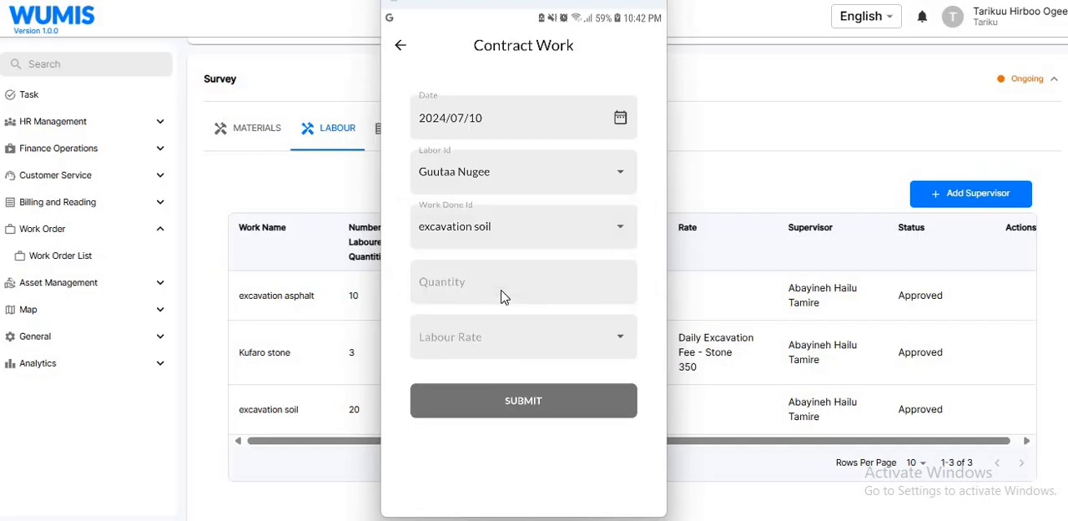
pyautogui.click(503, 297)
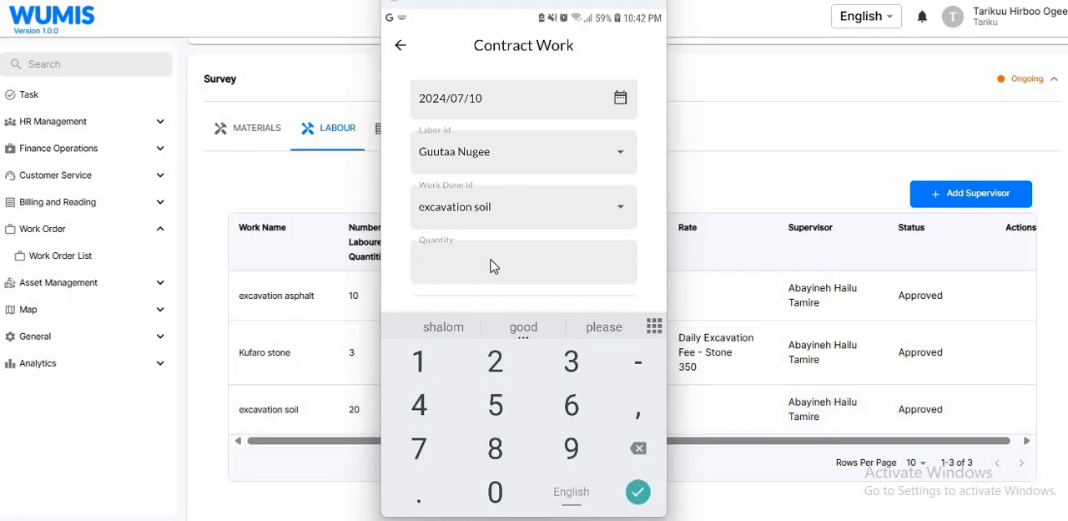
pyautogui.write('23')
pyautogui.press('BackSpace')
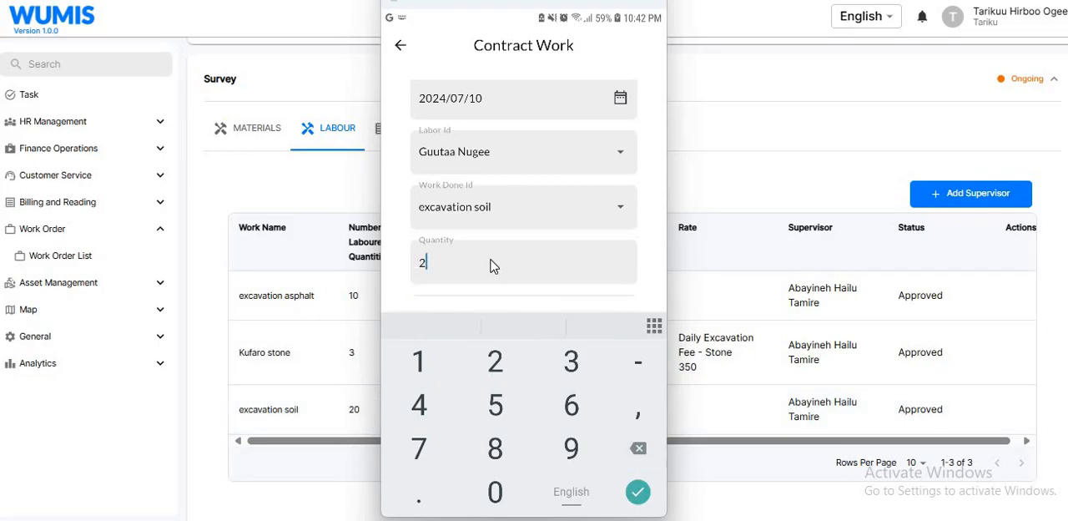
pyautogui.write('2')
pyautogui.press('BackSpace')
pyautogui.press('BackSpace')
pyautogui.write('19')
pyautogui.press('BackSpace')
pyautogui.write('8')
pyautogui.press('BackSpace')
pyautogui.press('BackSpace')
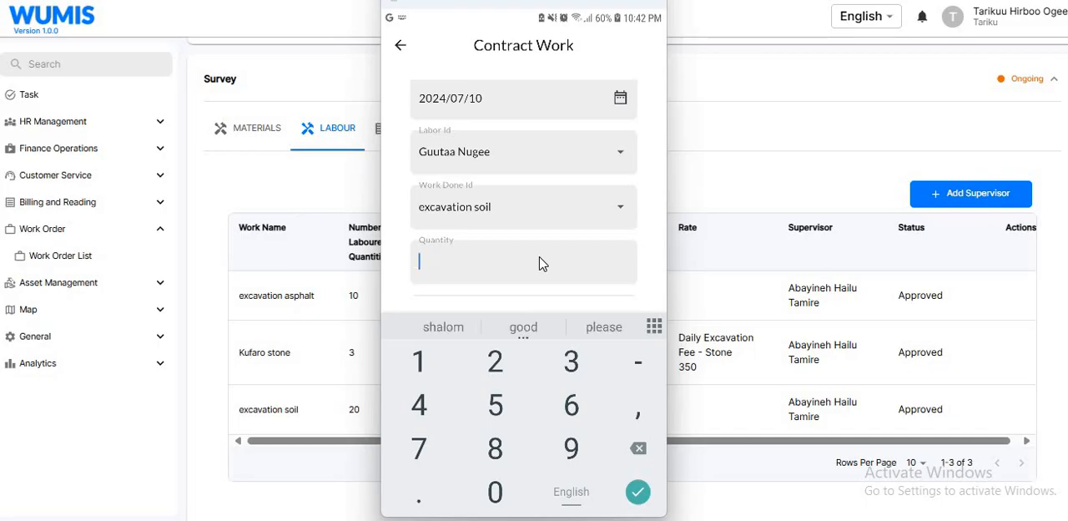
pyautogui.write('9')
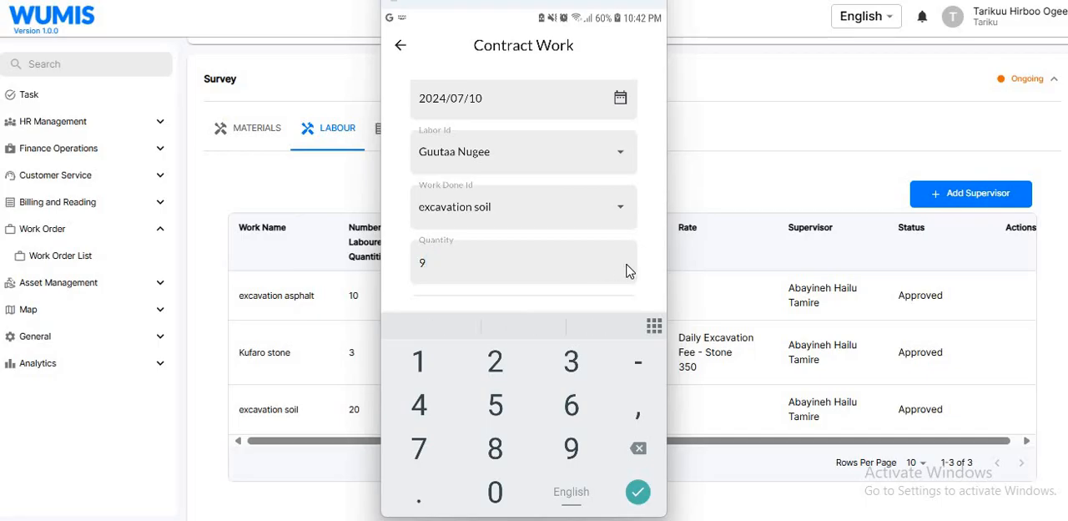
# - Set the third contract entry's quantity to 9 and labour rate to Excavation Fee - Soil, and submit it
pyautogui.press('Return')
pyautogui.click(517, 343)
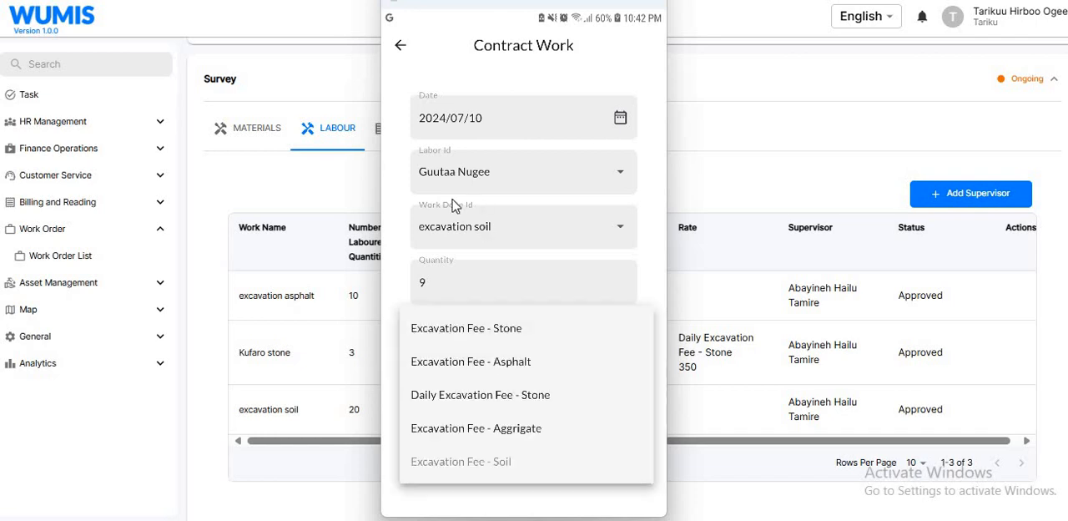
pyautogui.click(490, 462)
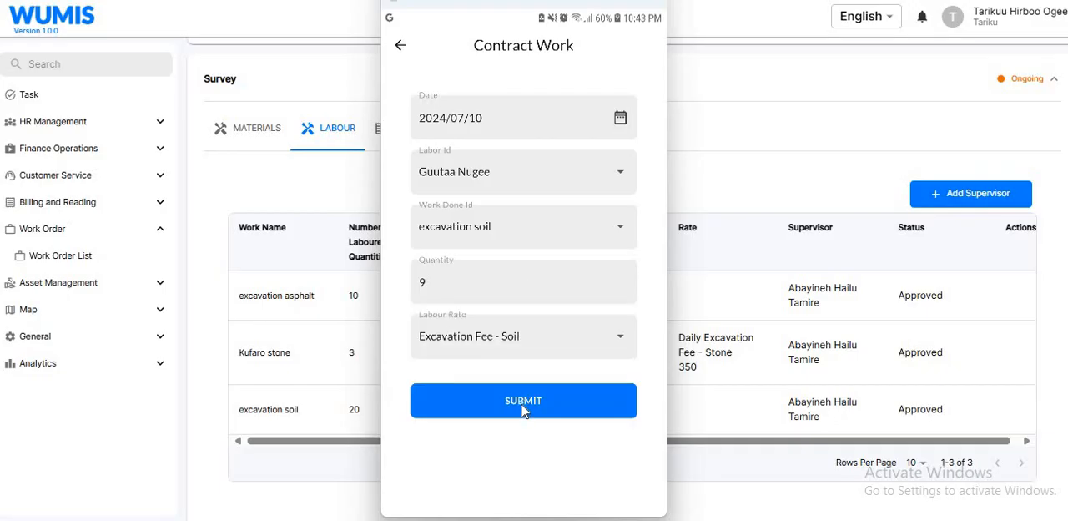
pyautogui.click(523, 401)
# - Start a fourth contract labour entry dated 2024/07/10
pyautogui.click(637, 493)
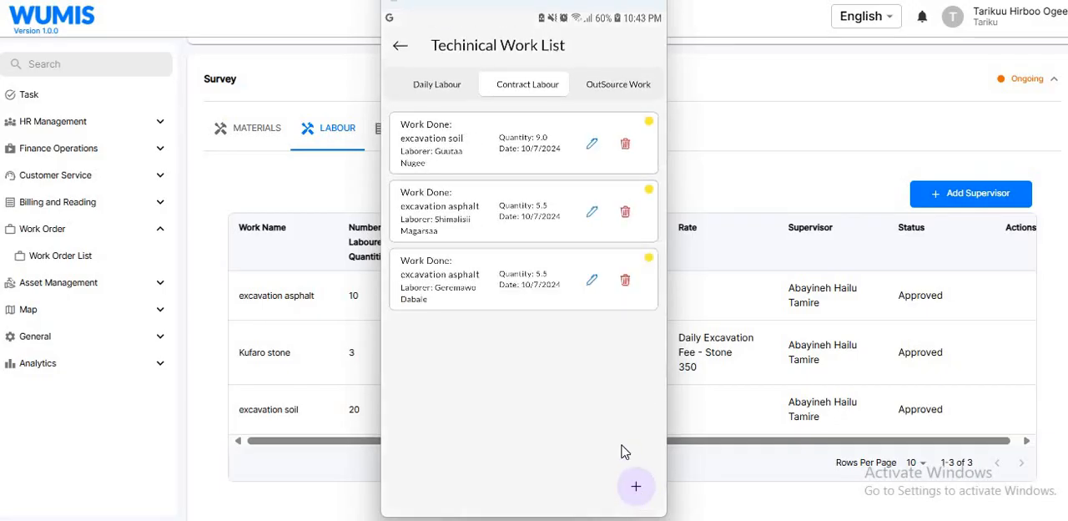
pyautogui.click(604, 421)
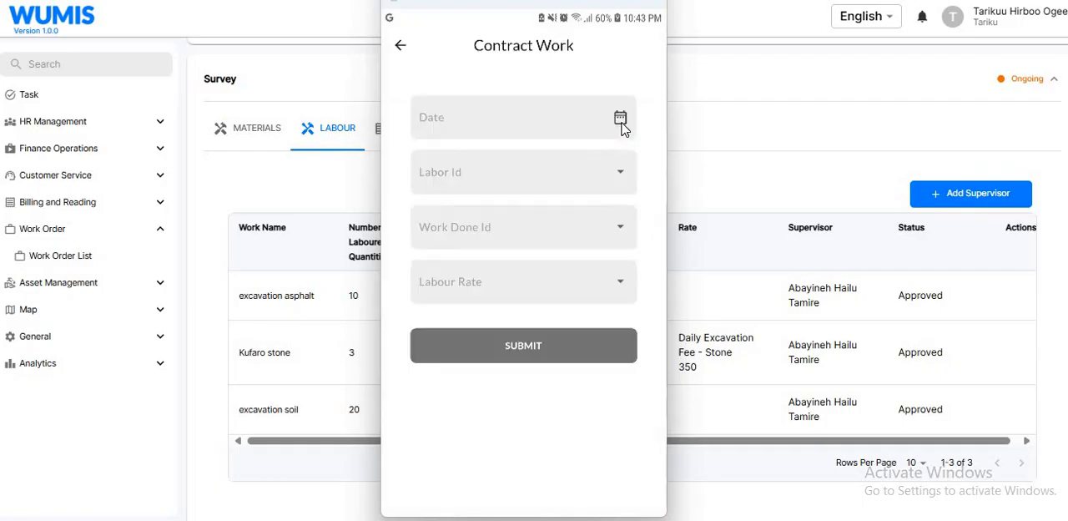
pyautogui.click(622, 121)
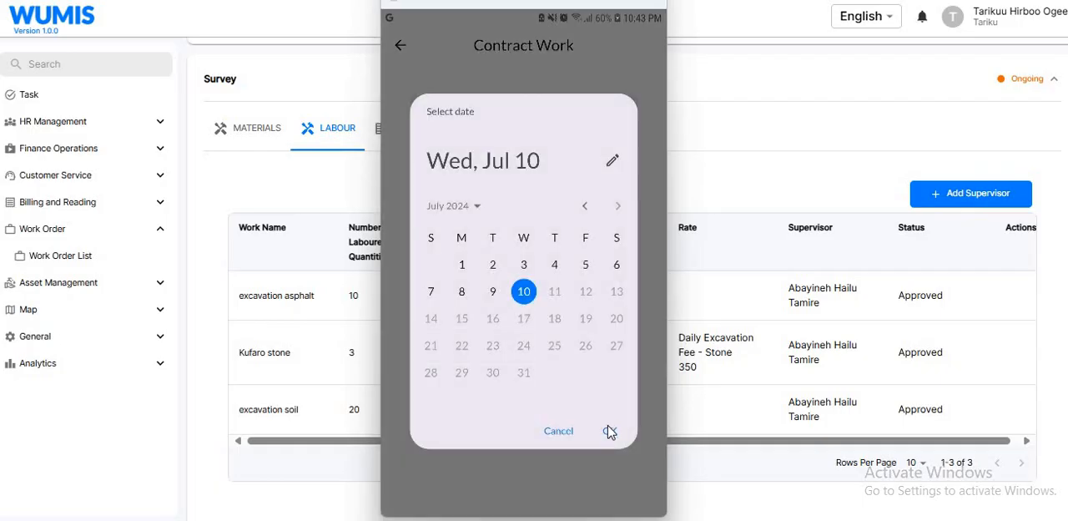
pyautogui.click(612, 431)
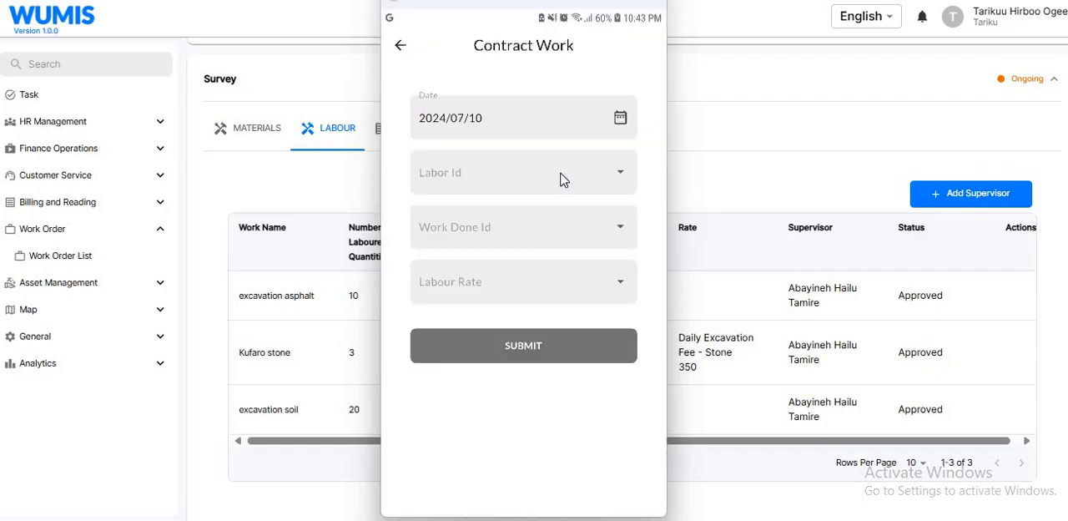
# - Choose a different labourer near the end of the list for the fourth contract entry and set its work done to excavation soil
pyautogui.click(561, 179)
pyautogui.scroll(-15, 543, 332)
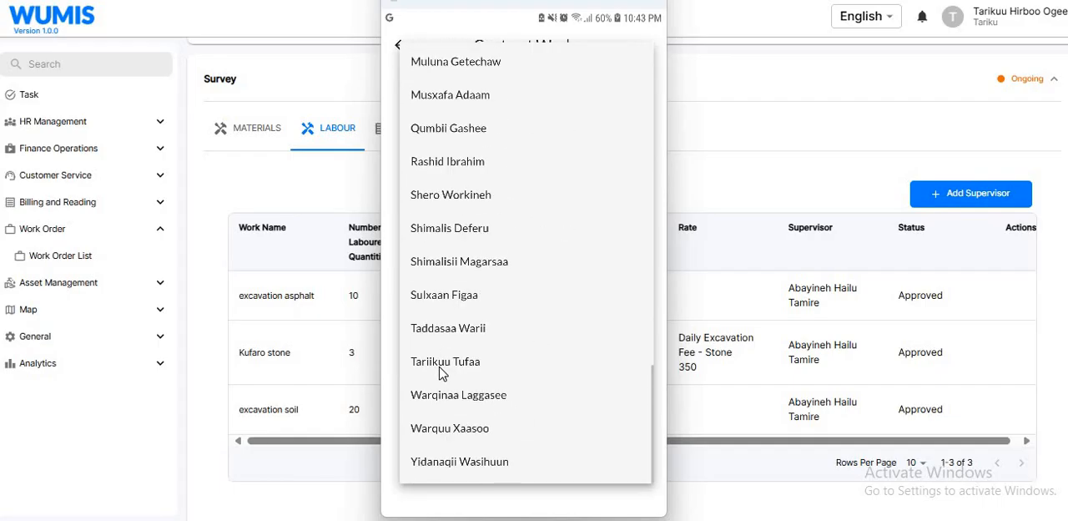
pyautogui.click(458, 303)
pyautogui.click(517, 231)
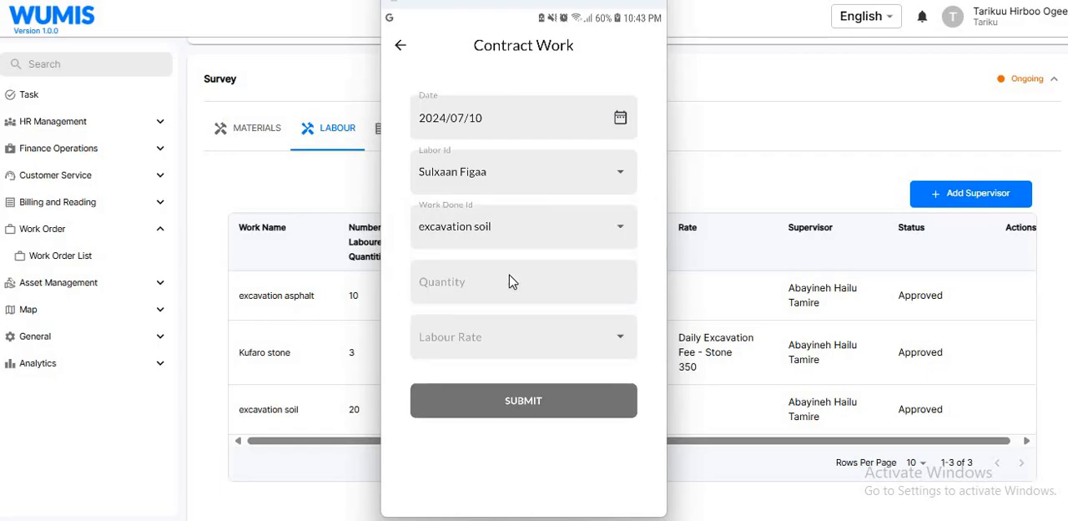
# - Set the fourth contract entry's quantity to 9 and labour rate to Excavation Fee - Soil, and submit it
pyautogui.click(512, 282)
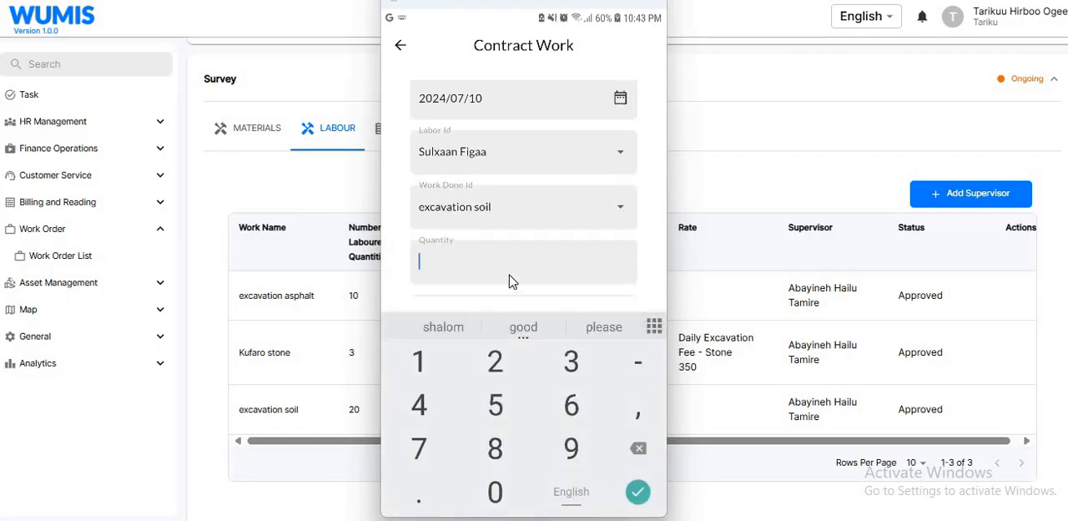
pyautogui.write('9')
pyautogui.click(493, 302)
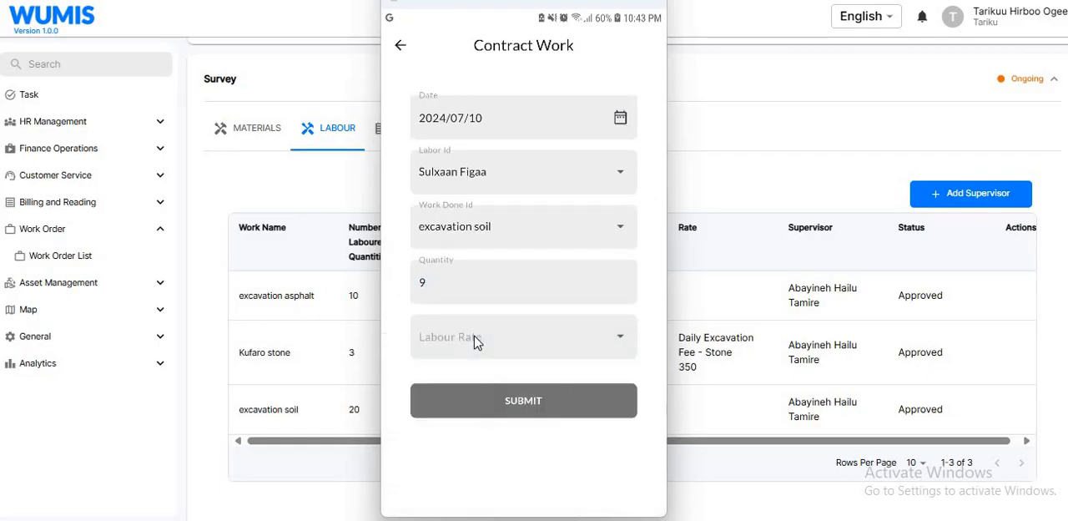
pyautogui.click(476, 342)
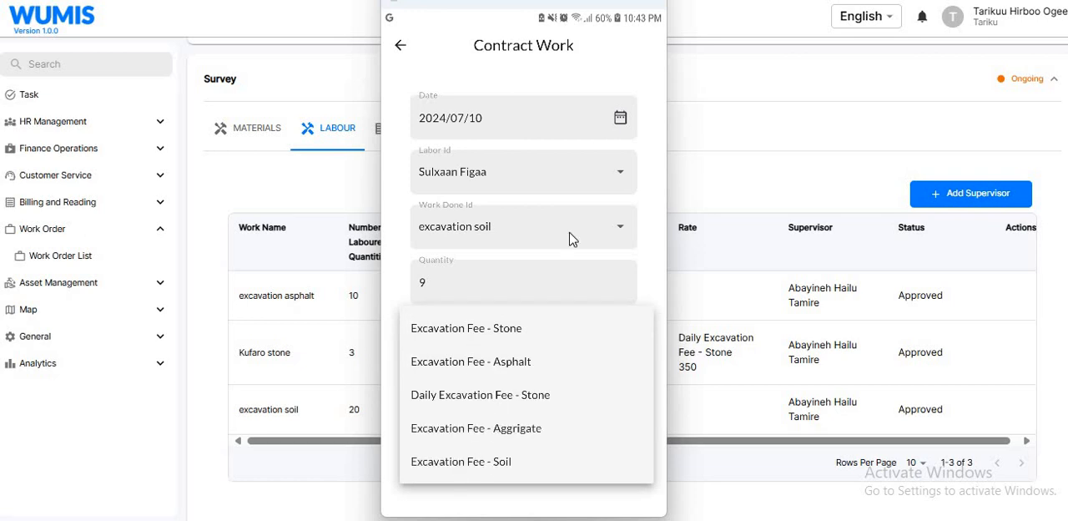
pyautogui.click(500, 465)
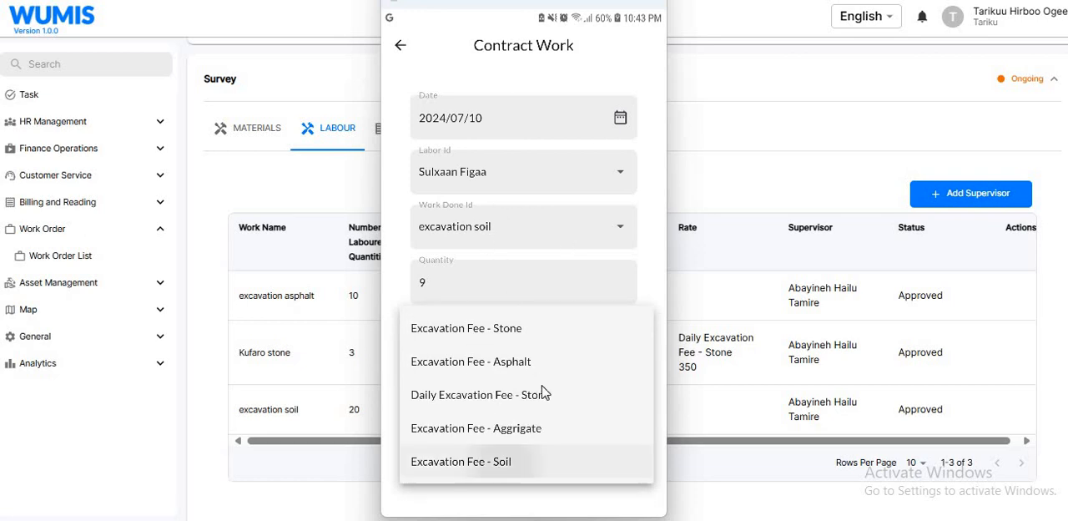
pyautogui.click(540, 399)
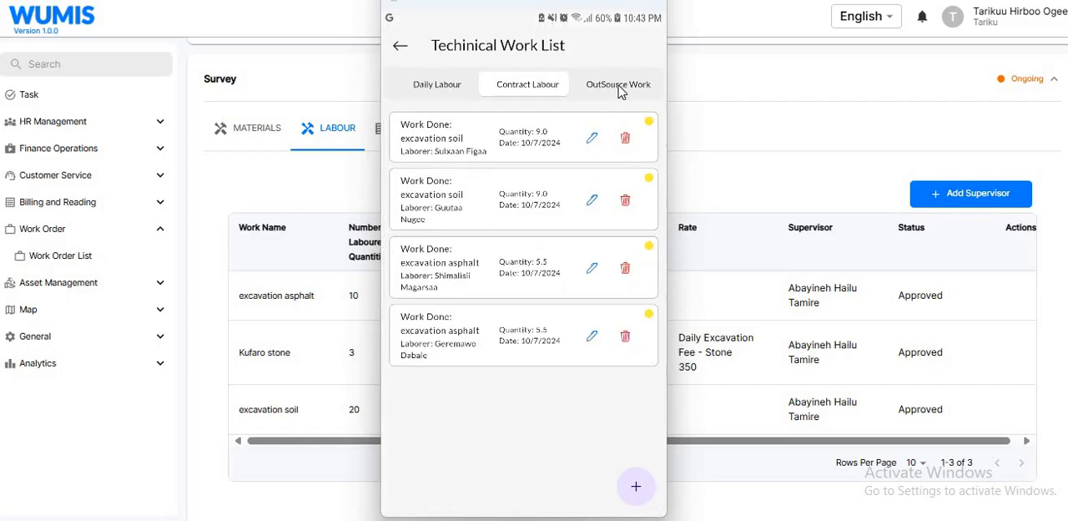
# - Start an outsourced work entry and select the item Replacement of Wear Parts
pyautogui.click(620, 88)
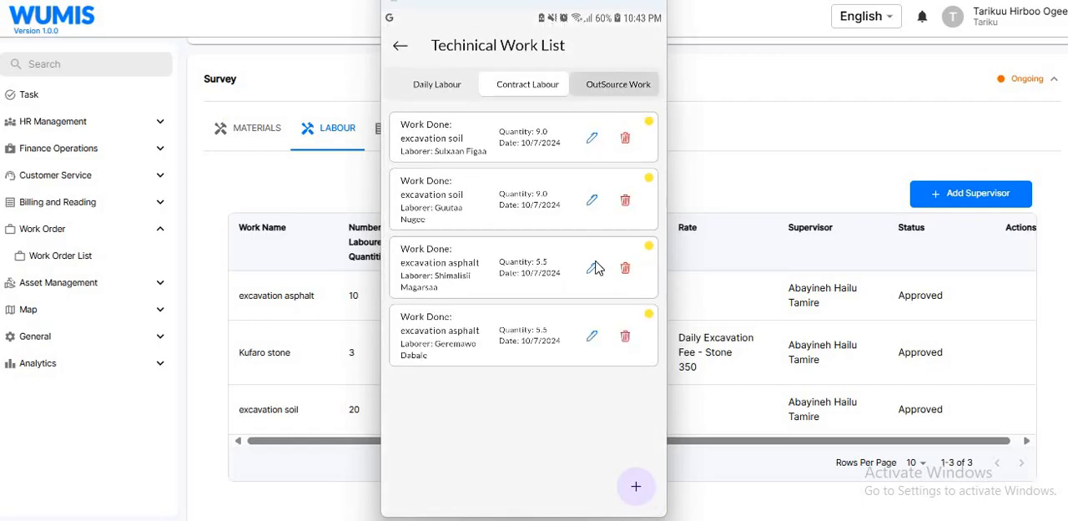
pyautogui.click(636, 487)
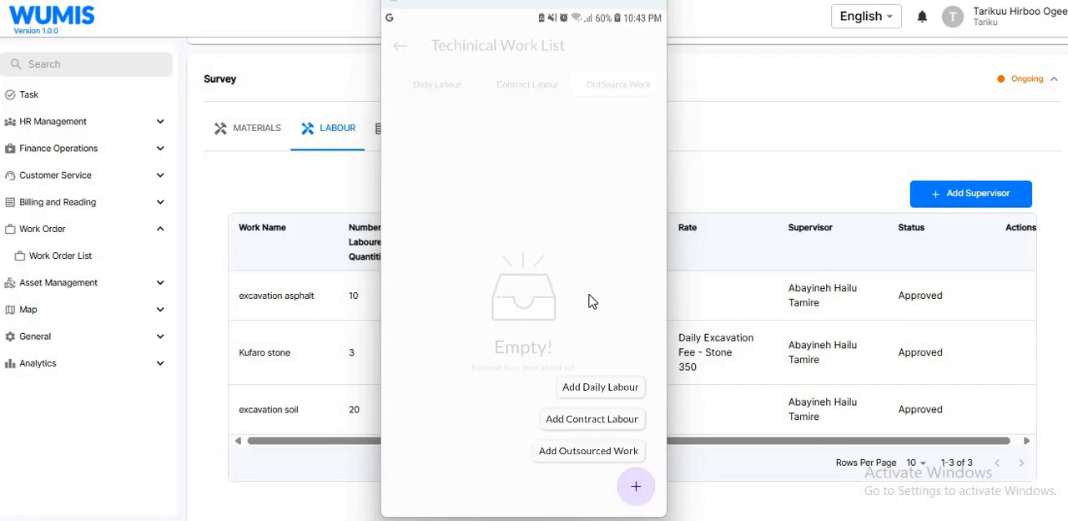
pyautogui.click(584, 455)
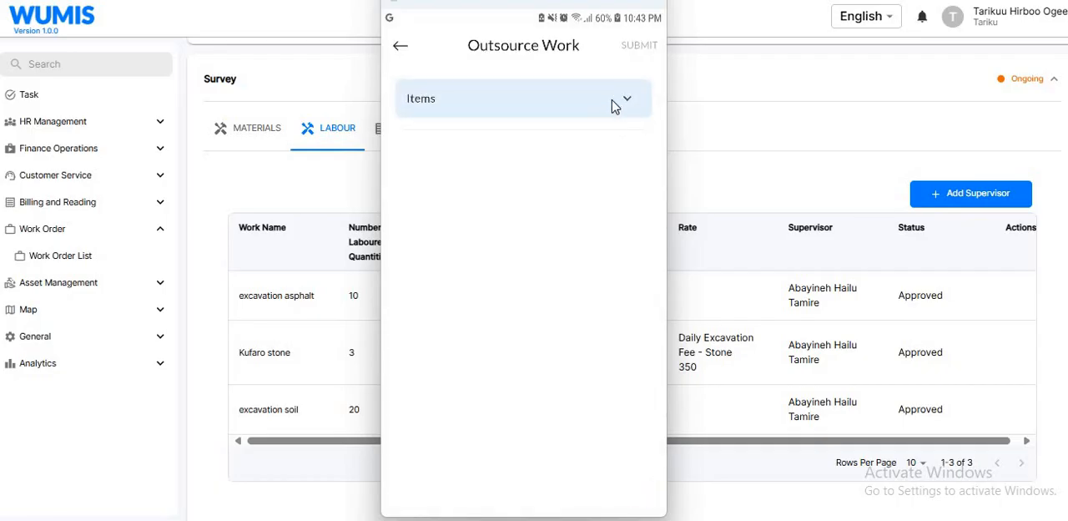
pyautogui.click(614, 105)
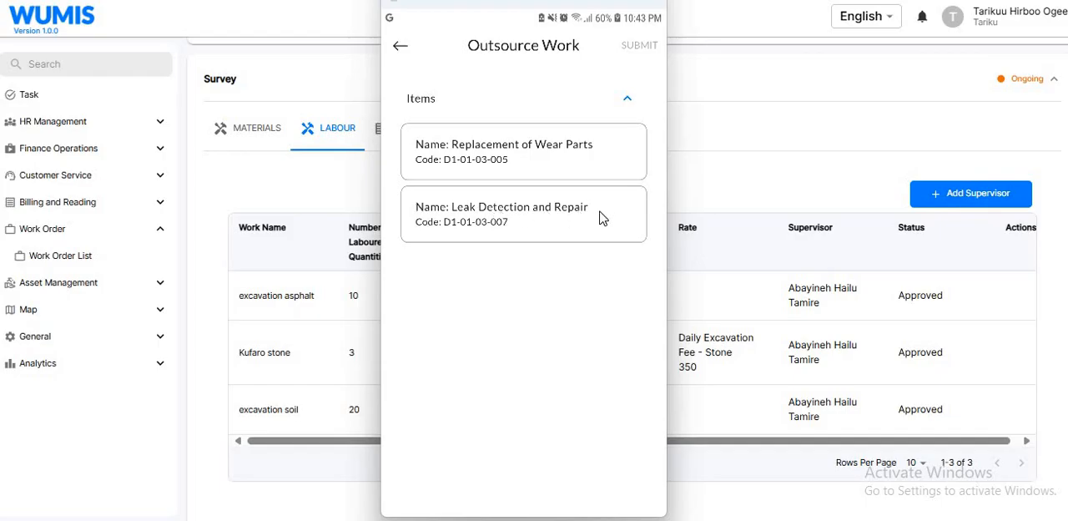
pyautogui.click(548, 156)
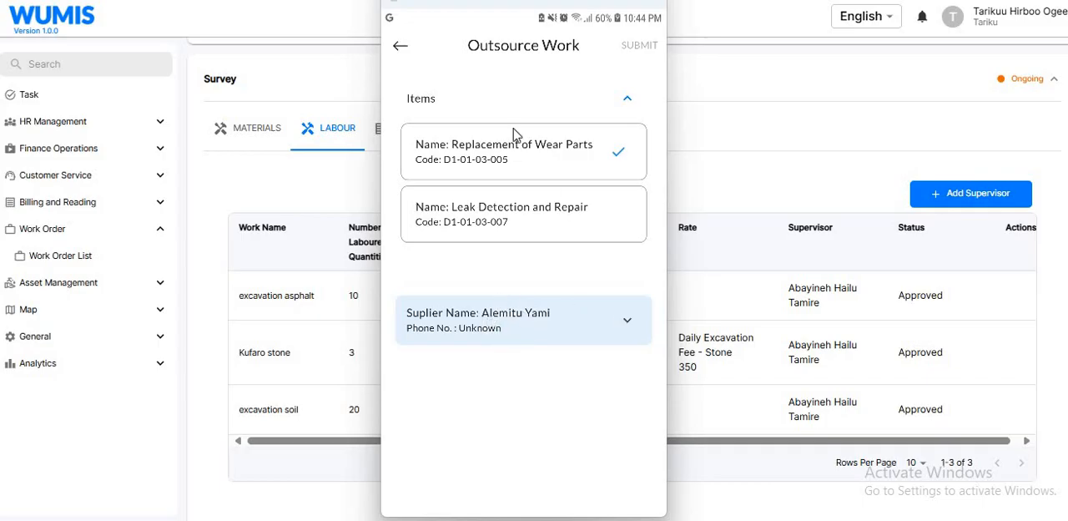
# - Expand the supplier of the Replacement of Wear Parts item and start a service detail dated 2024/07/10
pyautogui.click(621, 322)
pyautogui.scroll(-2, 609, 371)
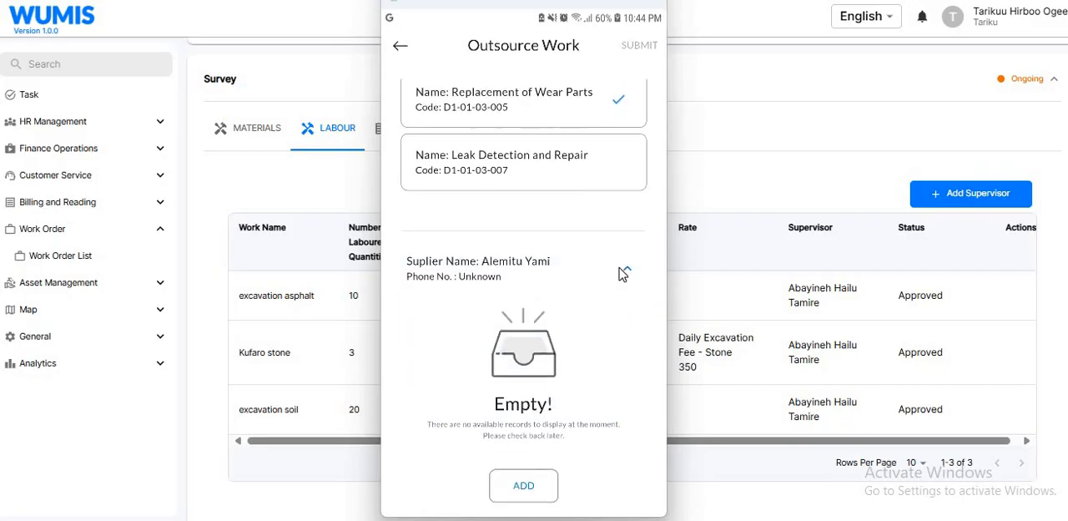
pyautogui.click(524, 486)
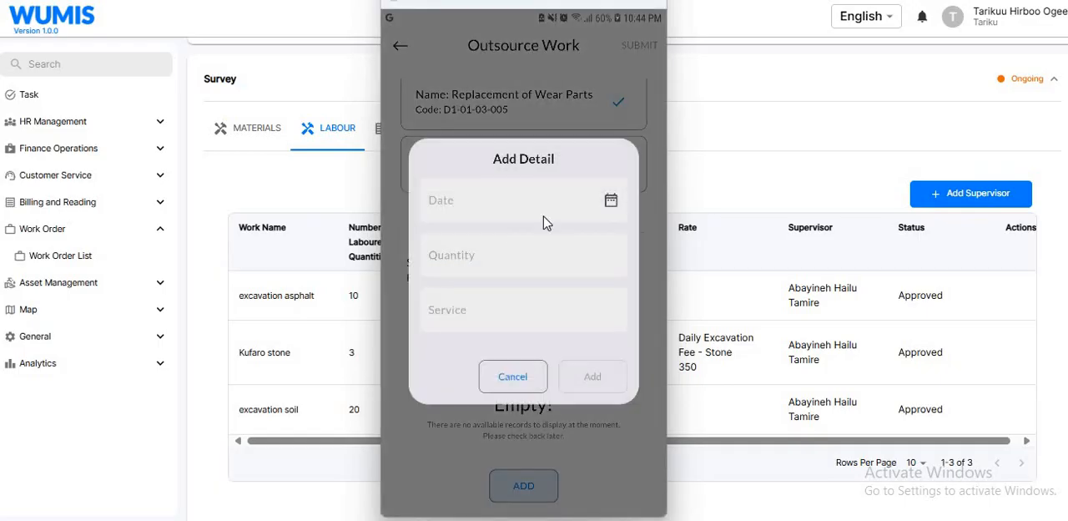
pyautogui.click(611, 203)
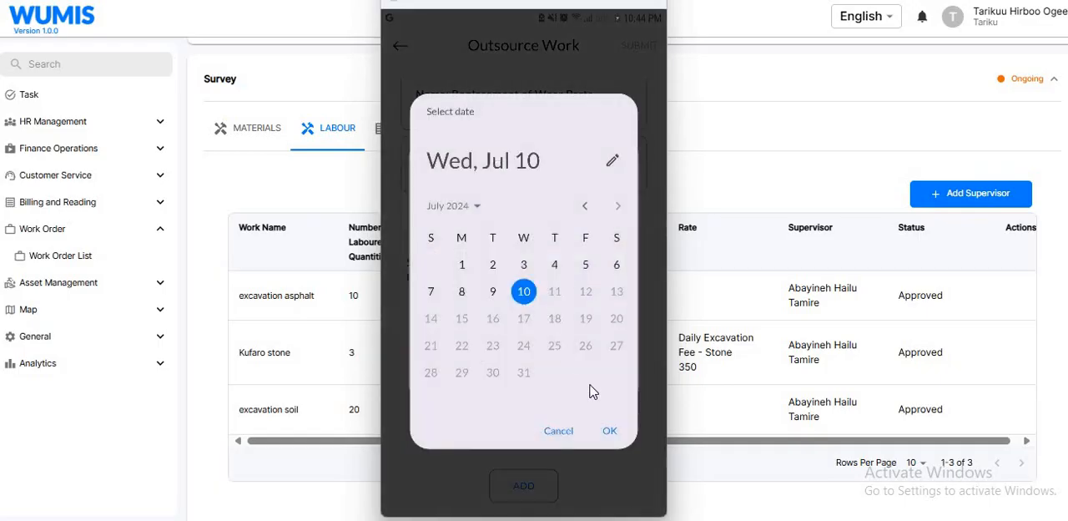
pyautogui.click(609, 430)
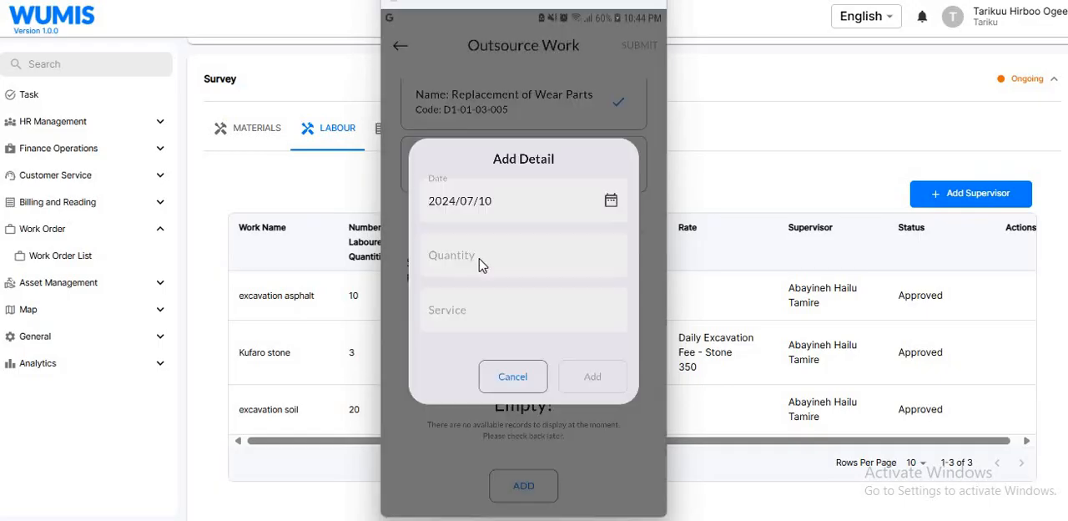
# - Set the detail's quantity to 1 and its service to "replacement of wear parts", and add it to the supplier
pyautogui.click(478, 262)
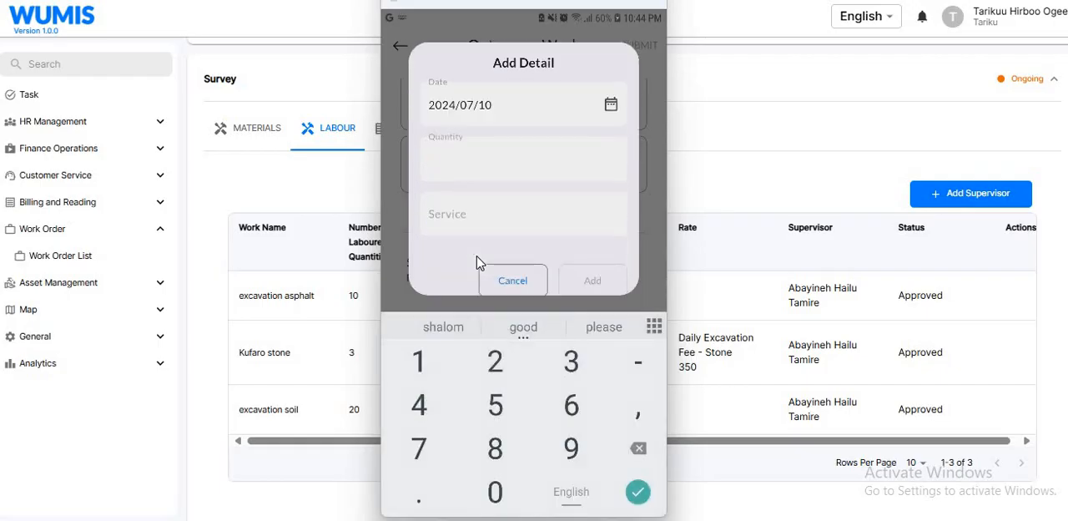
pyautogui.write('1')
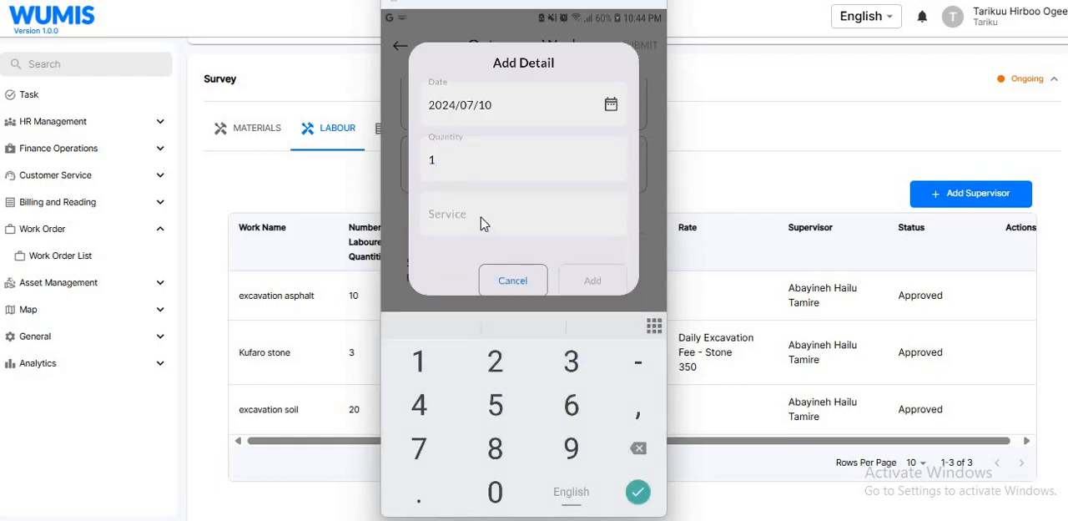
pyautogui.click(481, 222)
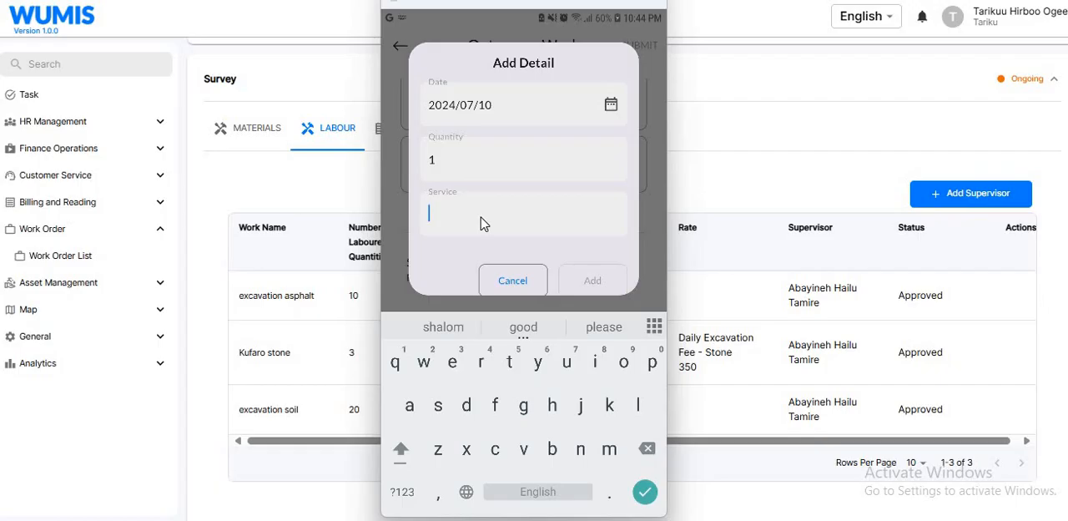
pyautogui.write('replac')
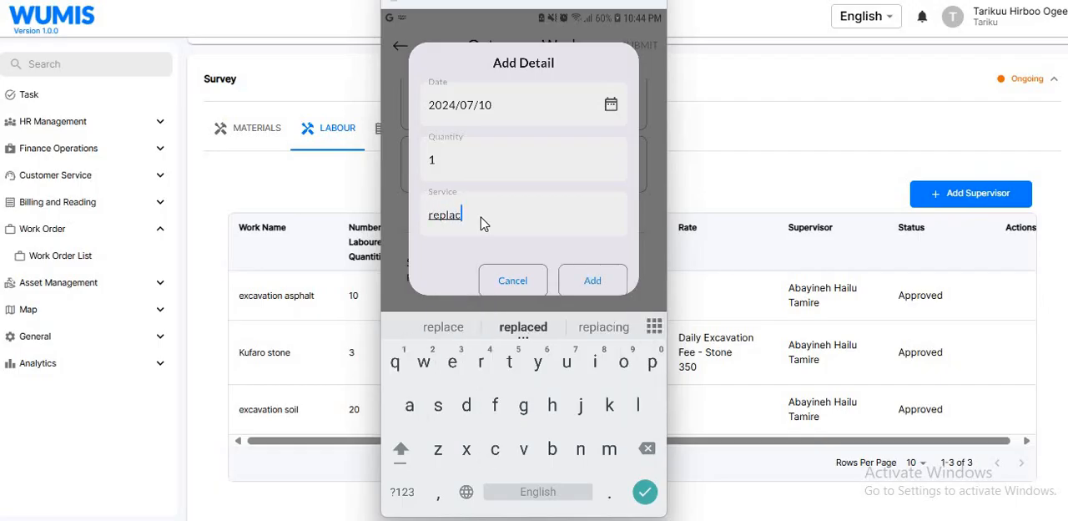
pyautogui.write('ement of ')
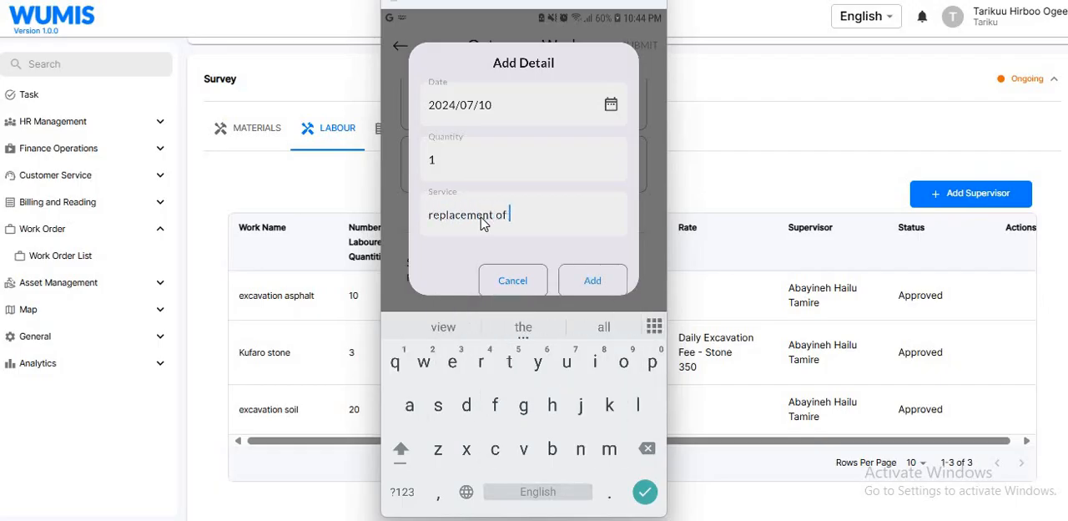
pyautogui.write('wear pa')
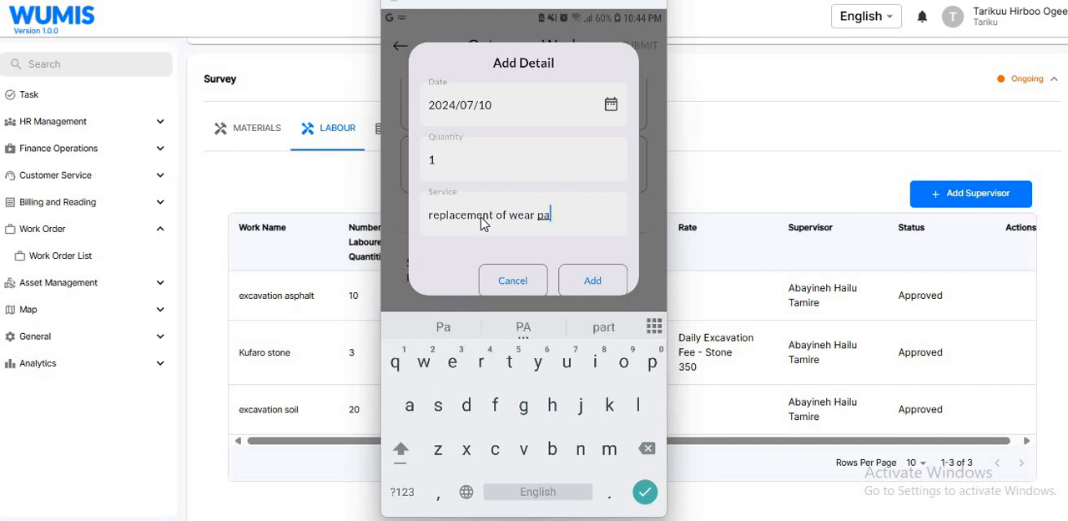
pyautogui.write('rts')
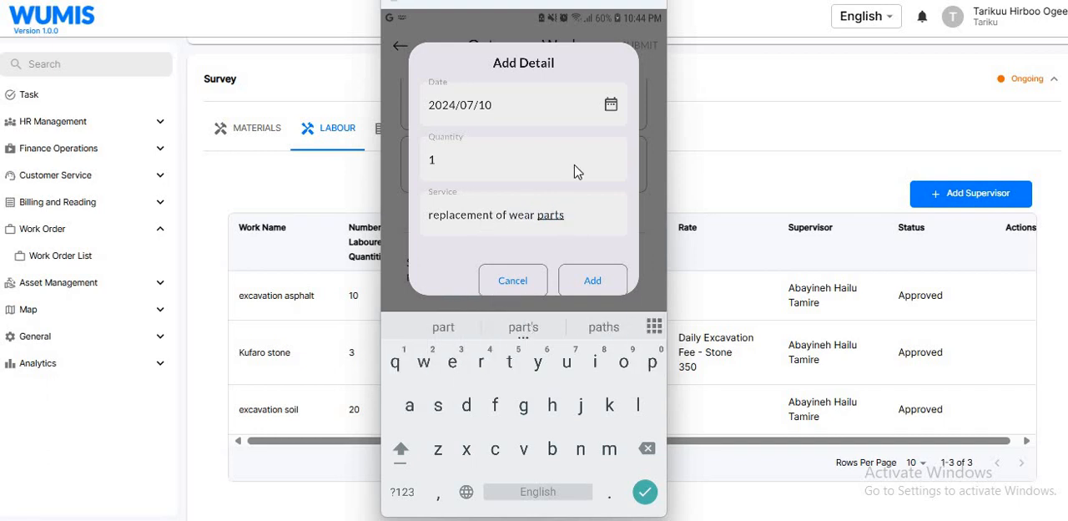
pyautogui.click(593, 281)
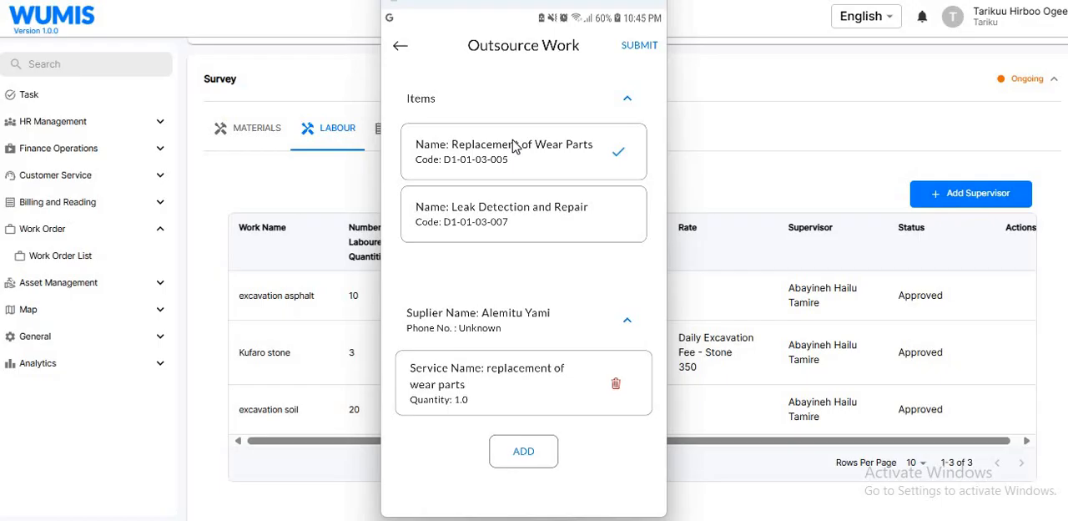
# - Select the item Leak Detection and Repair and start a service detail dated 2024/07/09 for its supplier
pyautogui.click(564, 218)
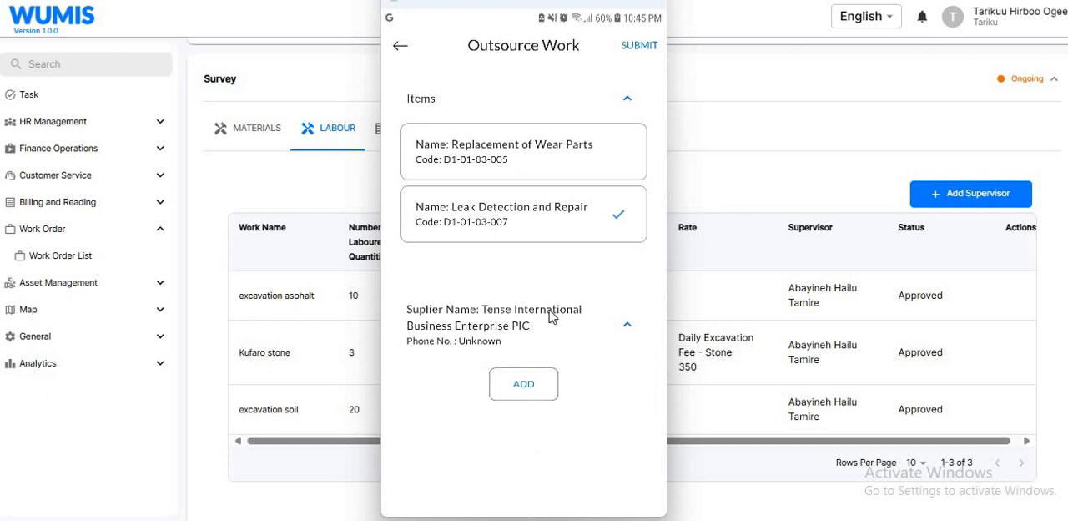
pyautogui.click(524, 385)
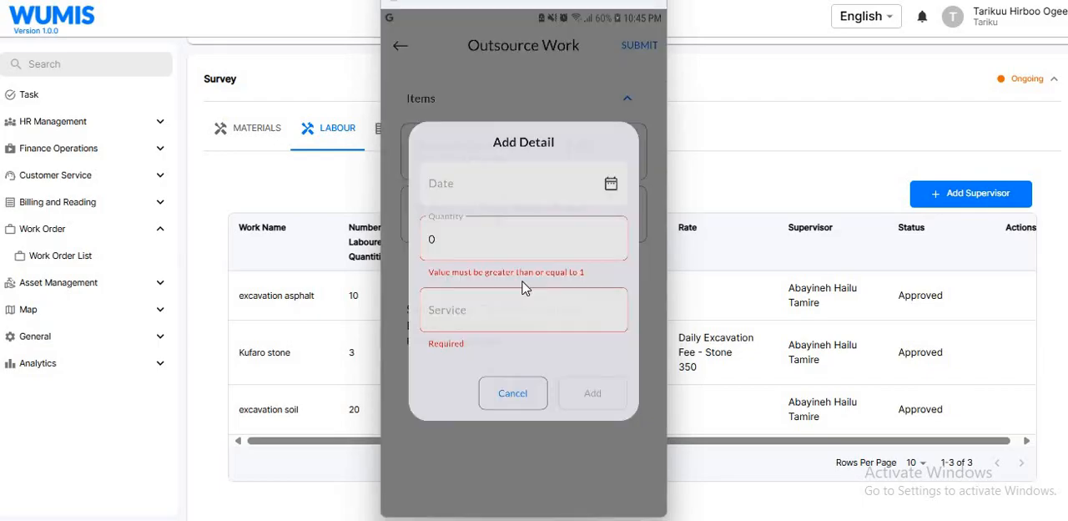
pyautogui.click(611, 185)
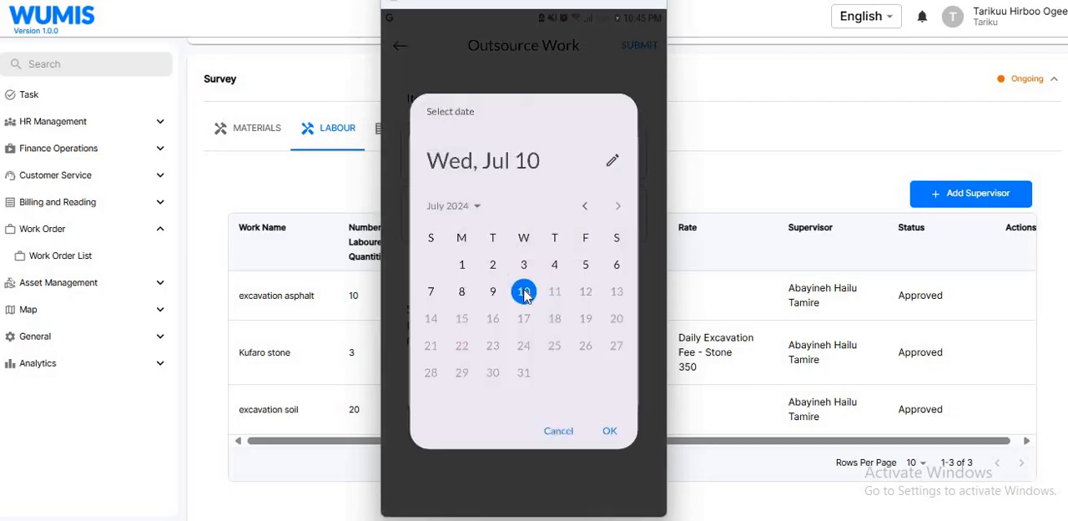
pyautogui.click(493, 292)
pyautogui.click(610, 432)
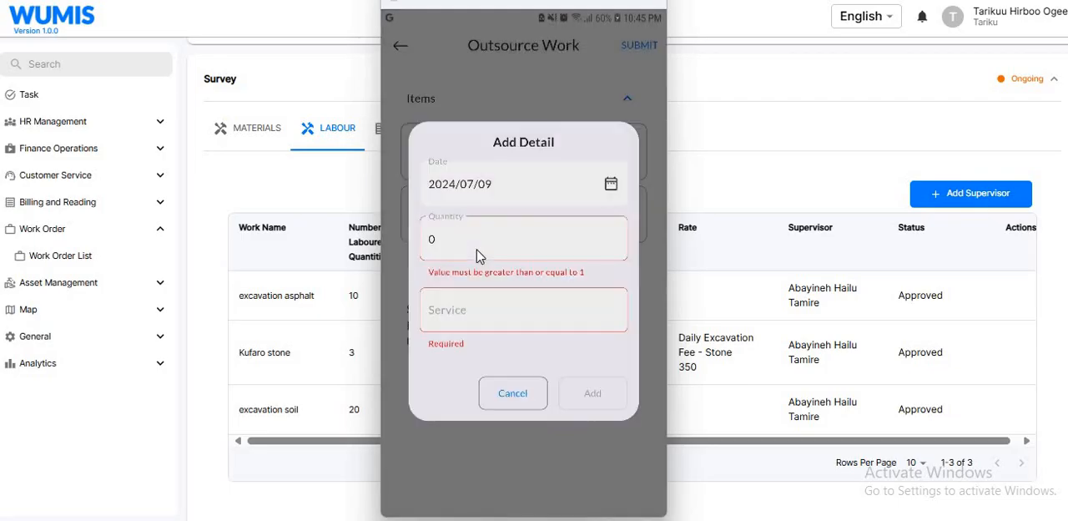
# - Set the detail's quantity to 1 and its service to "leak detection", and add it
pyautogui.click(480, 256)
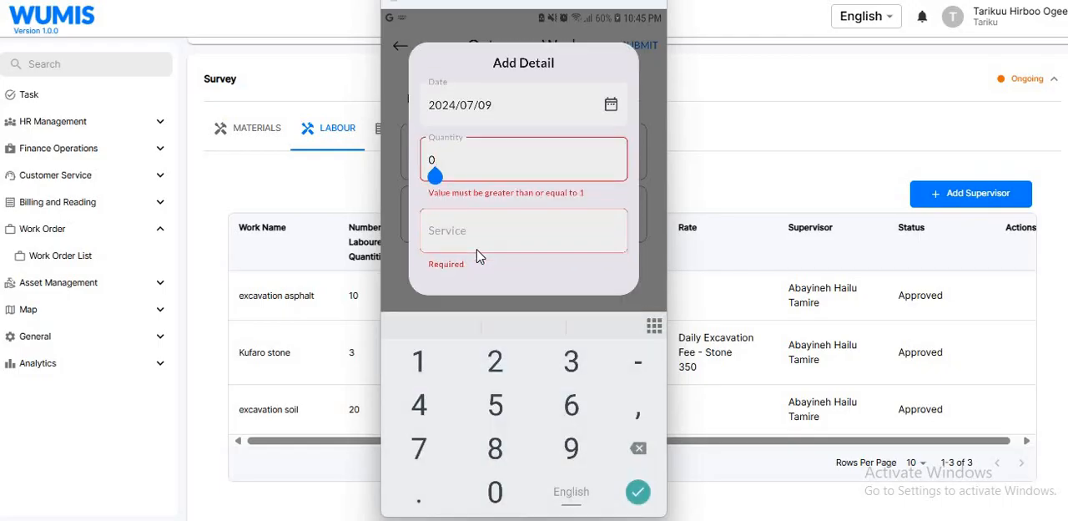
pyautogui.press('BackSpace')
pyautogui.write('1')
pyautogui.press('Tab')
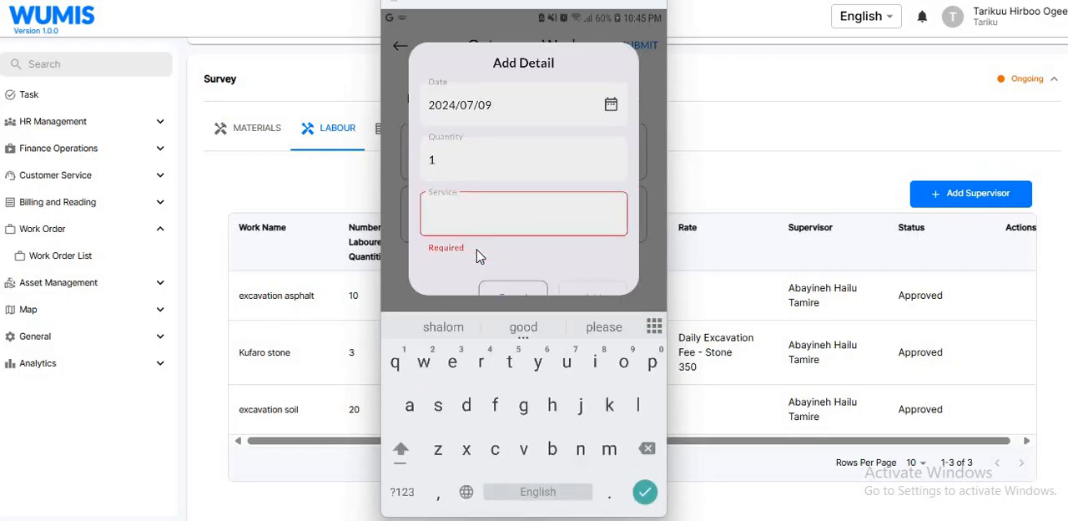
pyautogui.write('leak d')
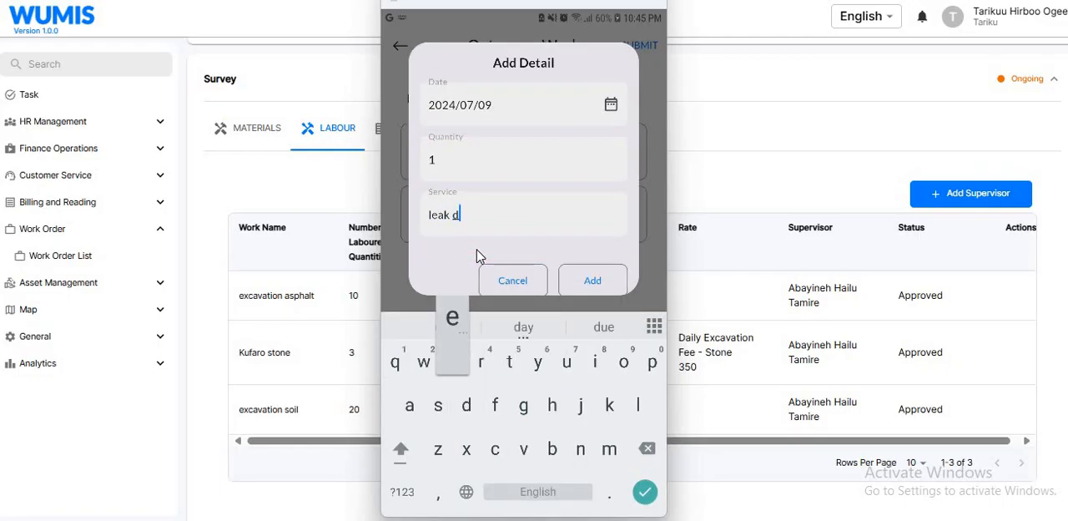
pyautogui.write('etection')
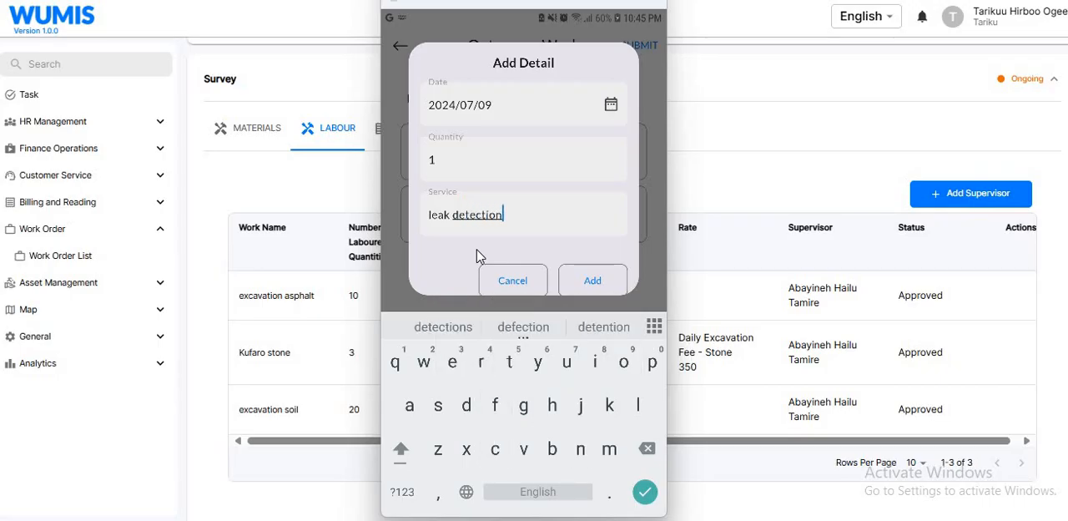
pyautogui.press('Return')
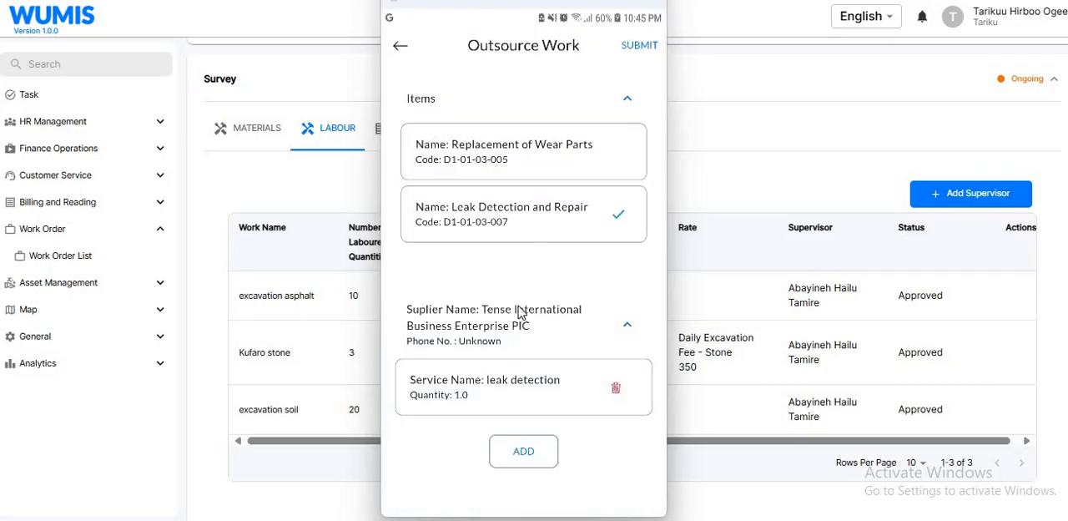
# - Start a second service detail for Leak Detection and Repair dated 2024/07/10 with quantity 1
pyautogui.click(544, 461)
pyautogui.click(610, 185)
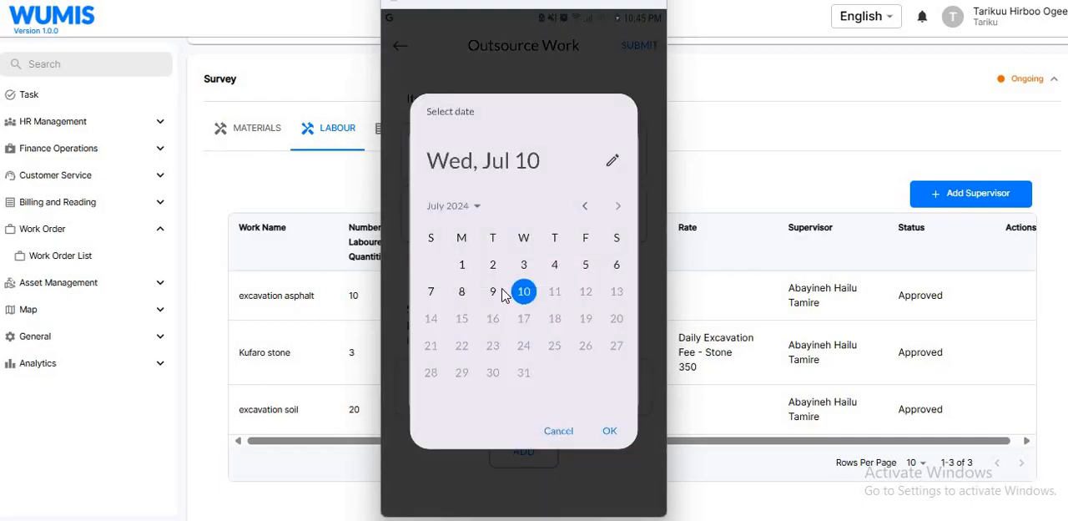
pyautogui.click(610, 432)
pyautogui.click(517, 250)
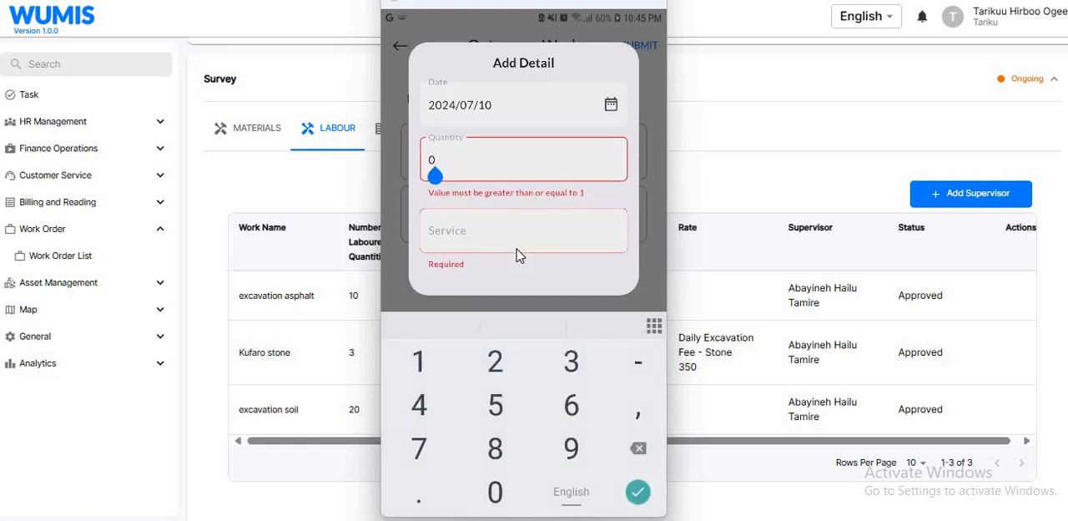
pyautogui.press('BackSpace')
pyautogui.write('1')
# - Add the second detail with the service "leak detection reveiew" and submit the outsourced work
pyautogui.click(518, 255)
pyautogui.write('lea')
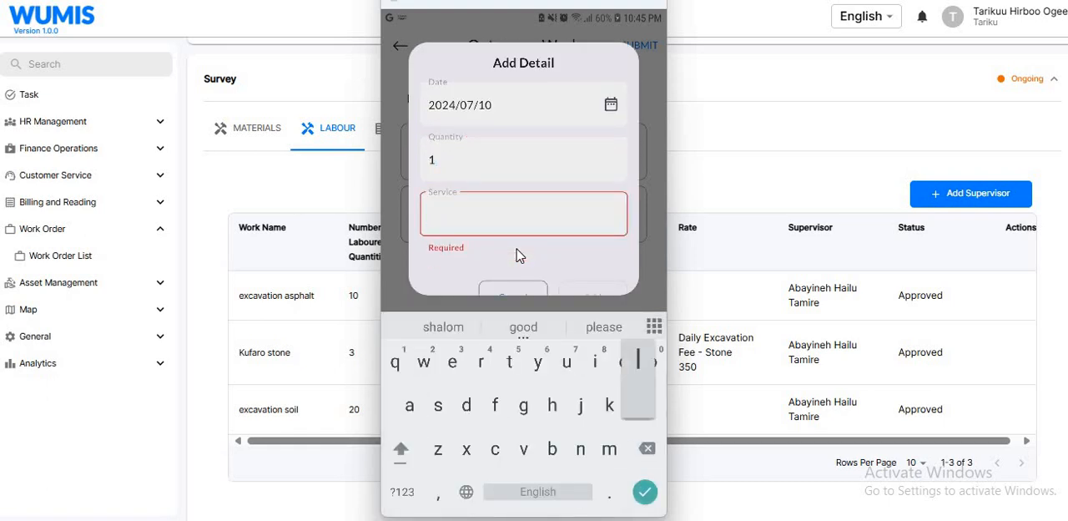
pyautogui.write('k de')
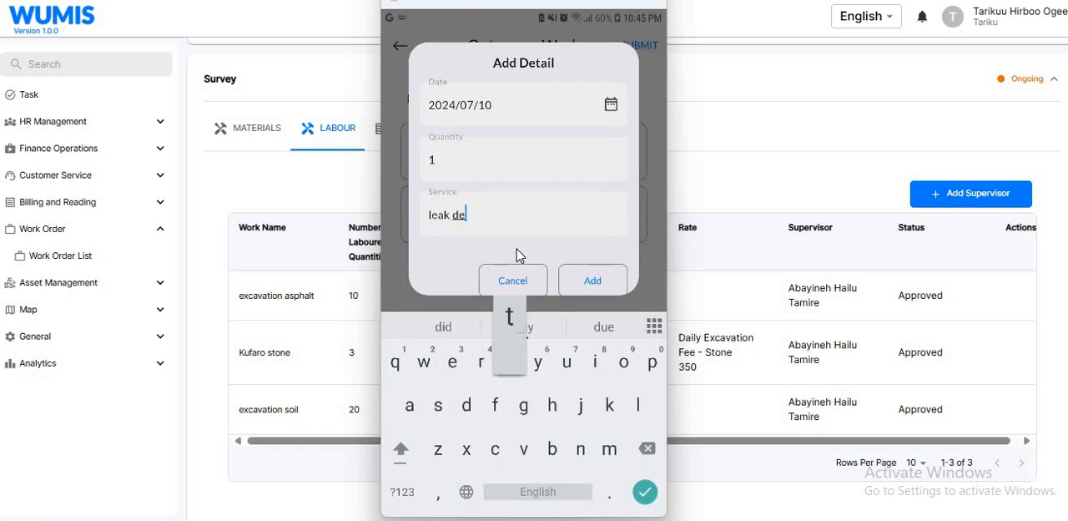
pyautogui.write('tection ')
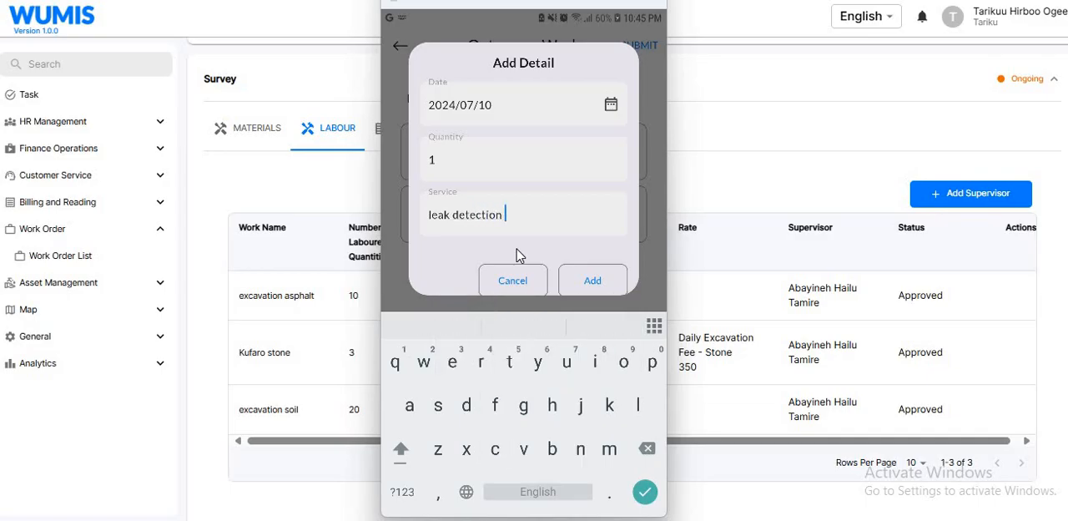
pyautogui.write('reveiew')
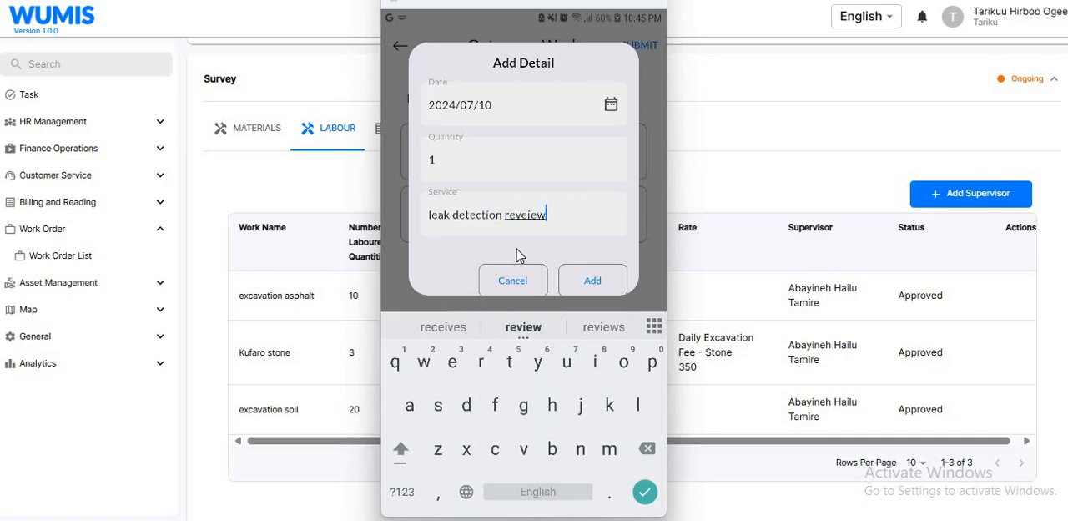
pyautogui.press('Return')
pyautogui.scroll(-1, 520, 256)
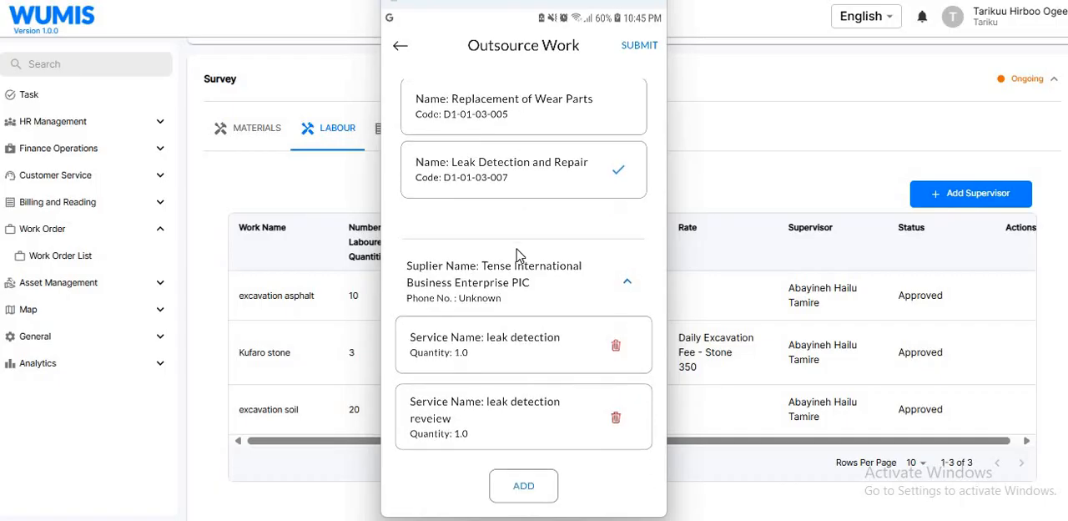
pyautogui.scroll(1, 516, 255)
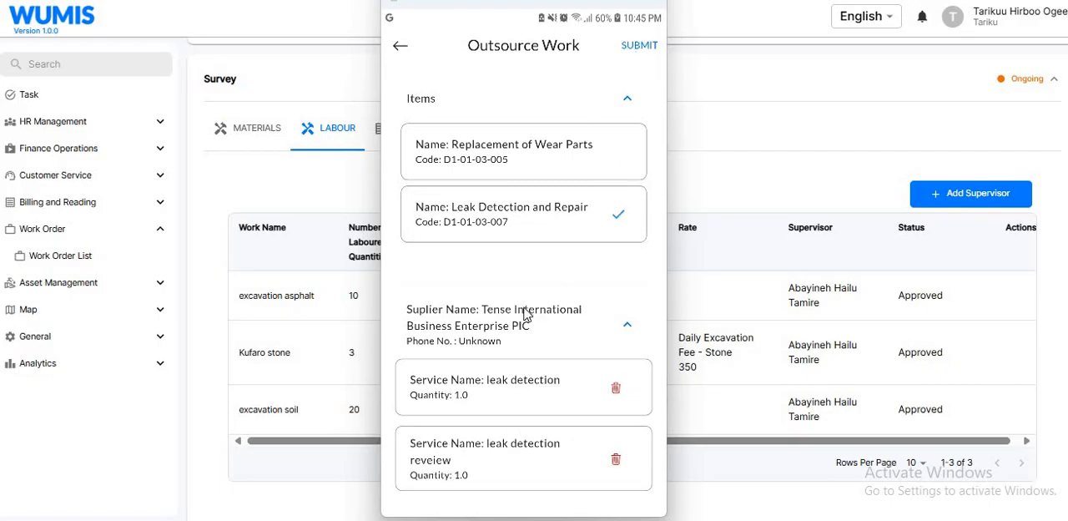
pyautogui.click(640, 48)
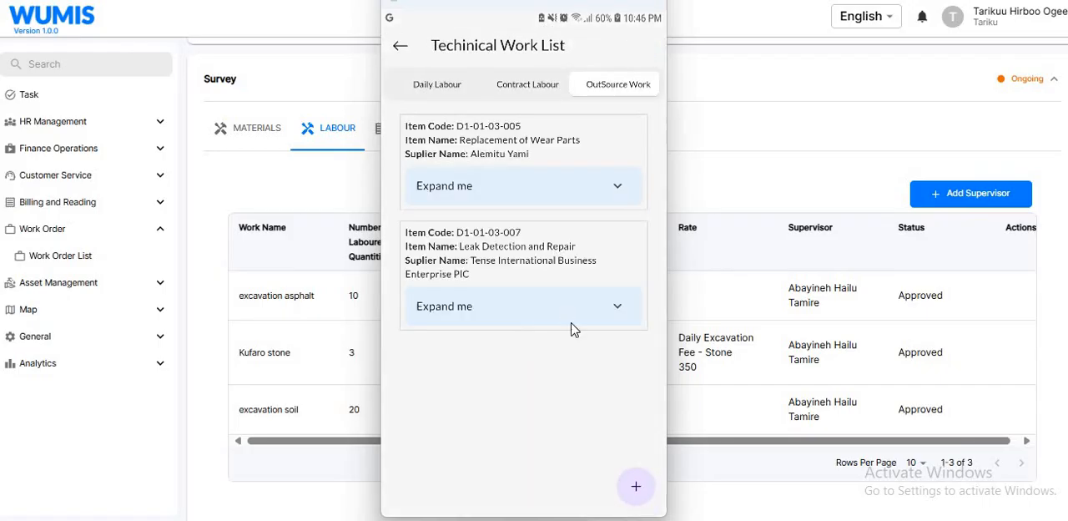
# - Review the contract labour, daily labour and outsourced work lists, and return to the maintenance request list
pyautogui.click(531, 89)
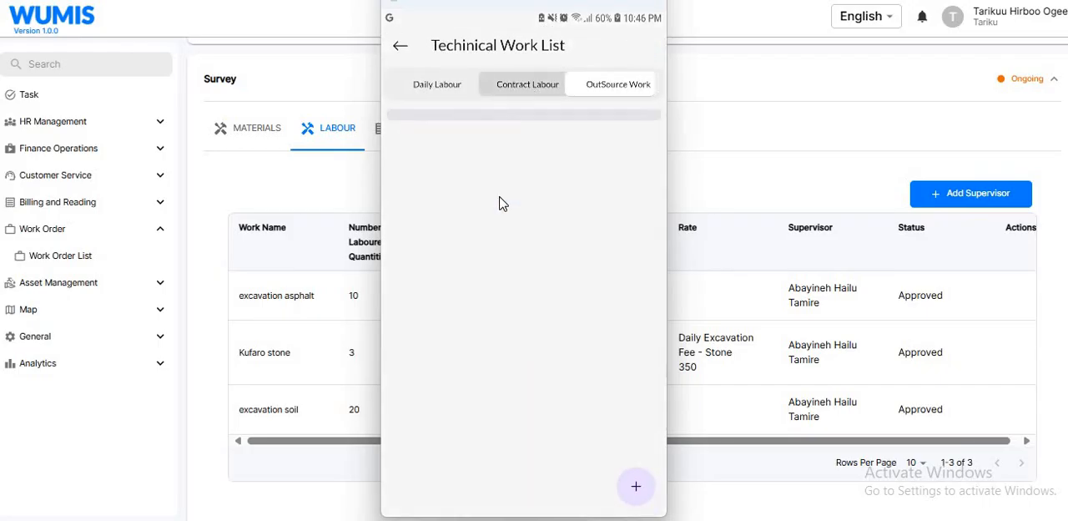
pyautogui.click(435, 88)
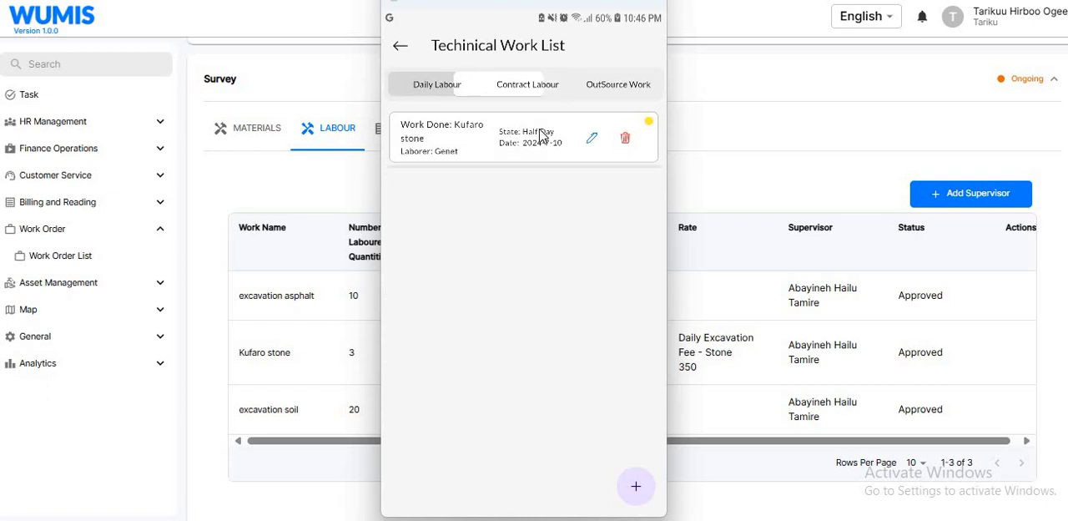
pyautogui.click(626, 81)
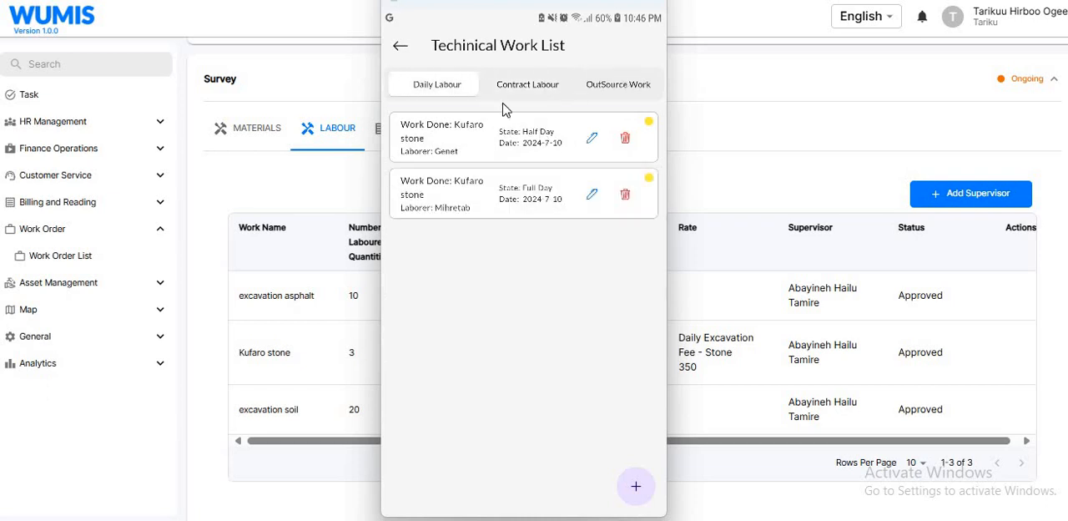
pyautogui.click(400, 45)
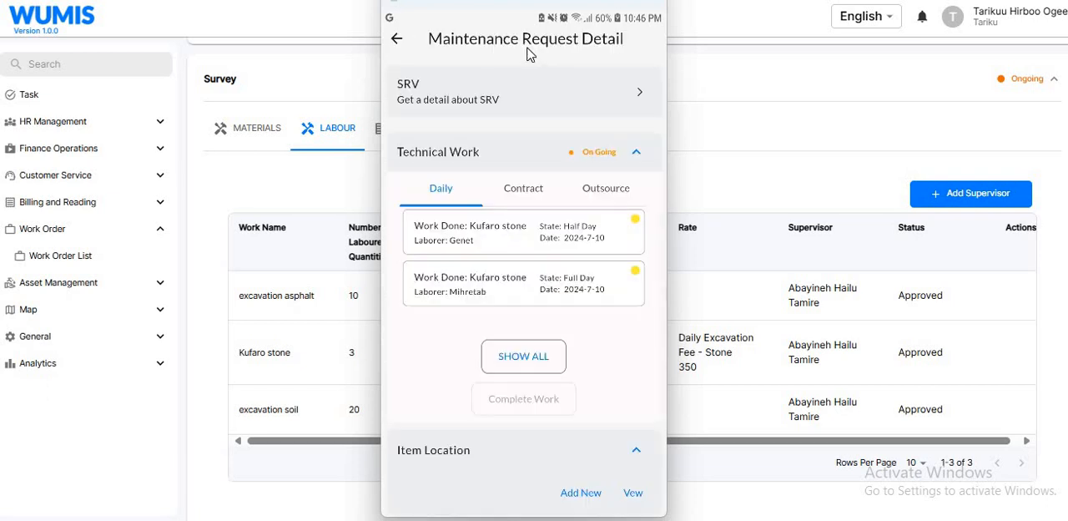
pyautogui.click(400, 47)
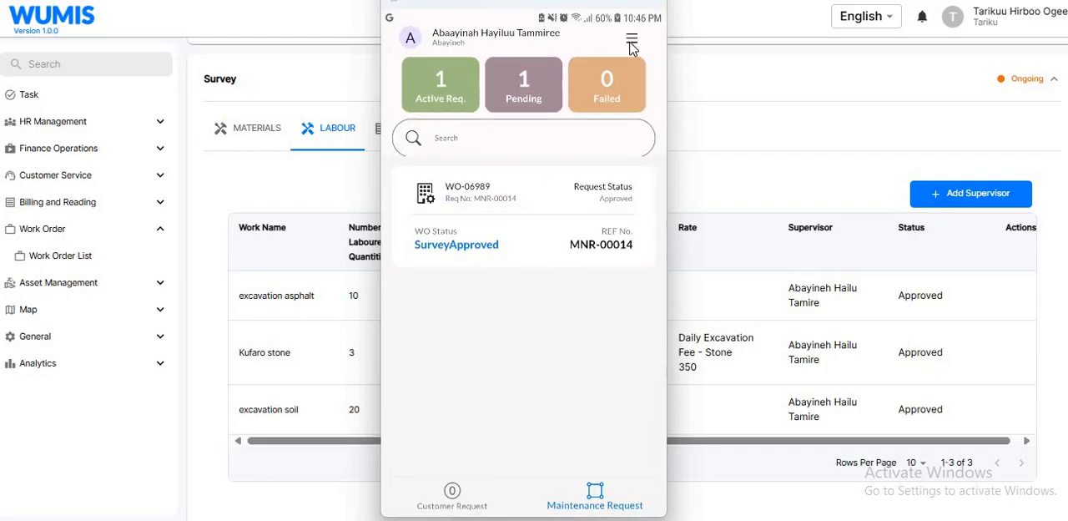
# - Synchronise the recorded tasks and progress with the server from the app's settings
pyautogui.click(632, 42)
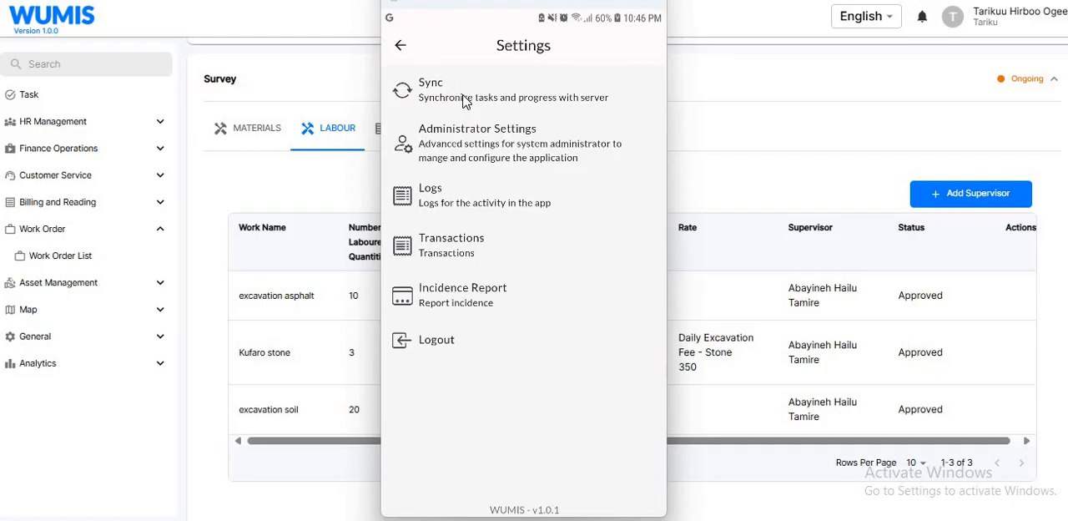
pyautogui.click(465, 100)
pyautogui.click(514, 349)
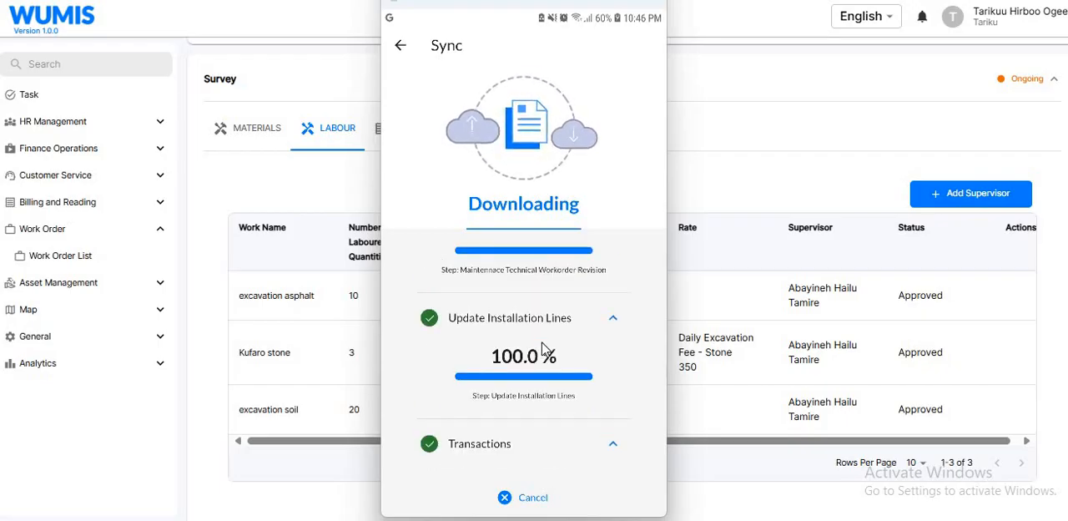
pyautogui.scroll(5, 543, 349)
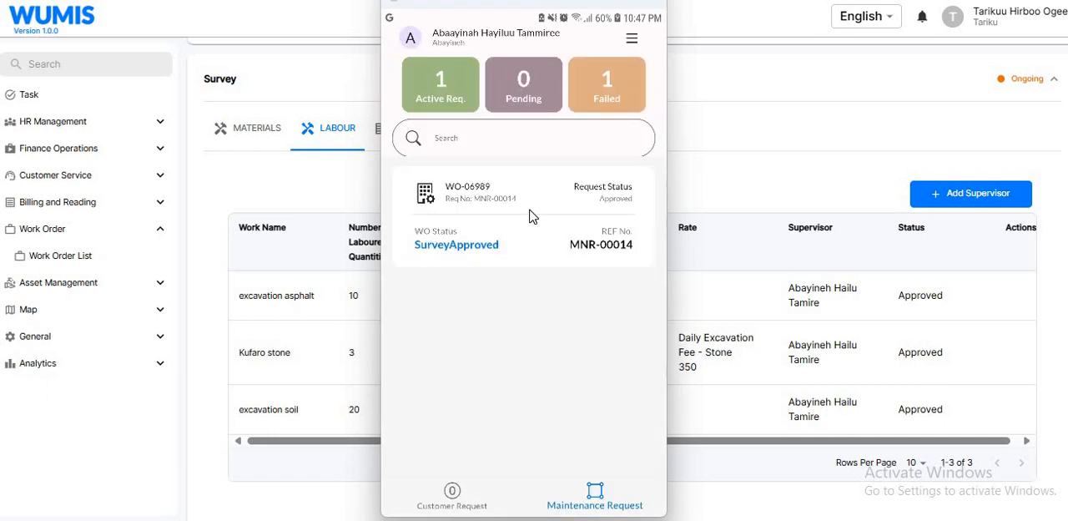
# - Open work order WO-06989's full technical work list and review its daily labour, contract labour and outsourced work entries
pyautogui.click(529, 214)
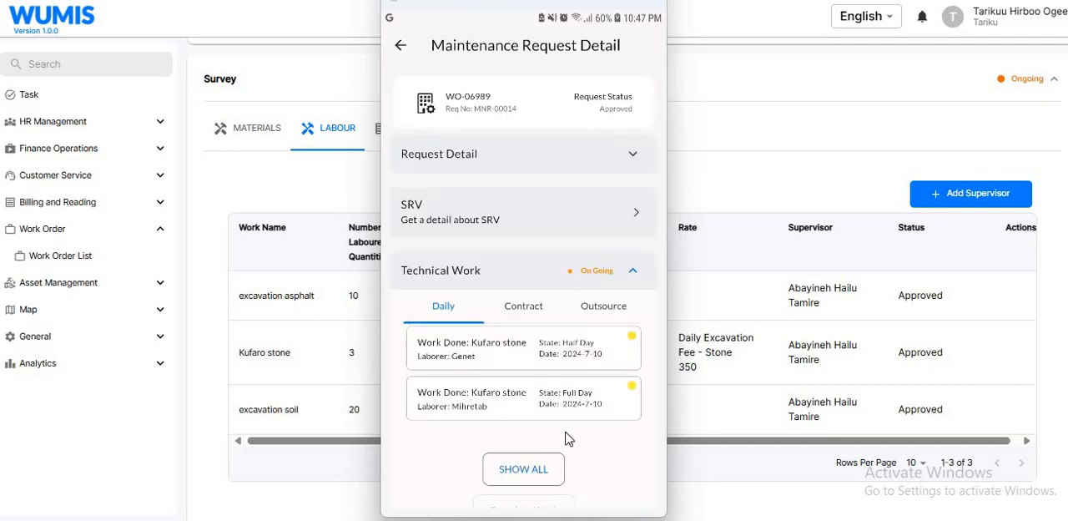
pyautogui.click(523, 483)
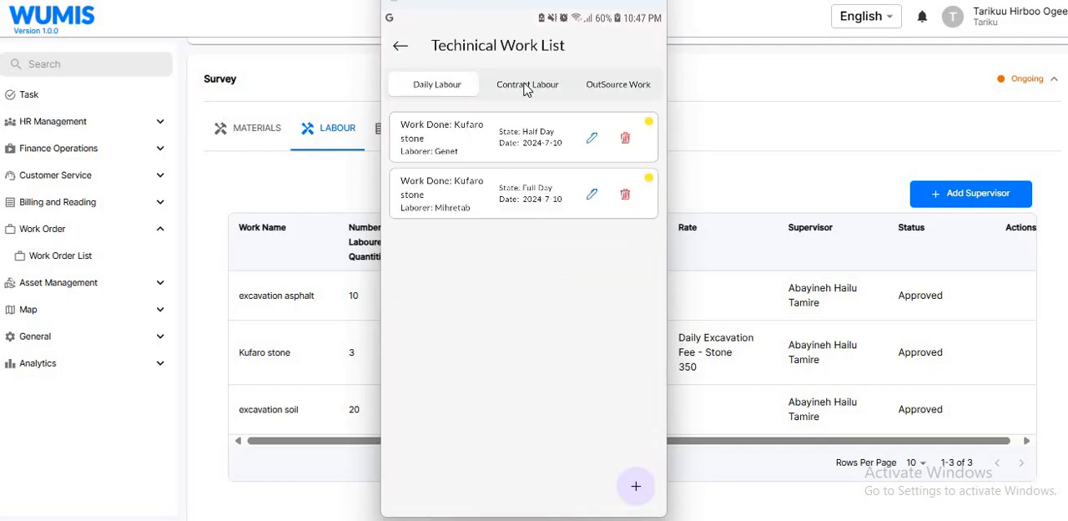
pyautogui.click(526, 87)
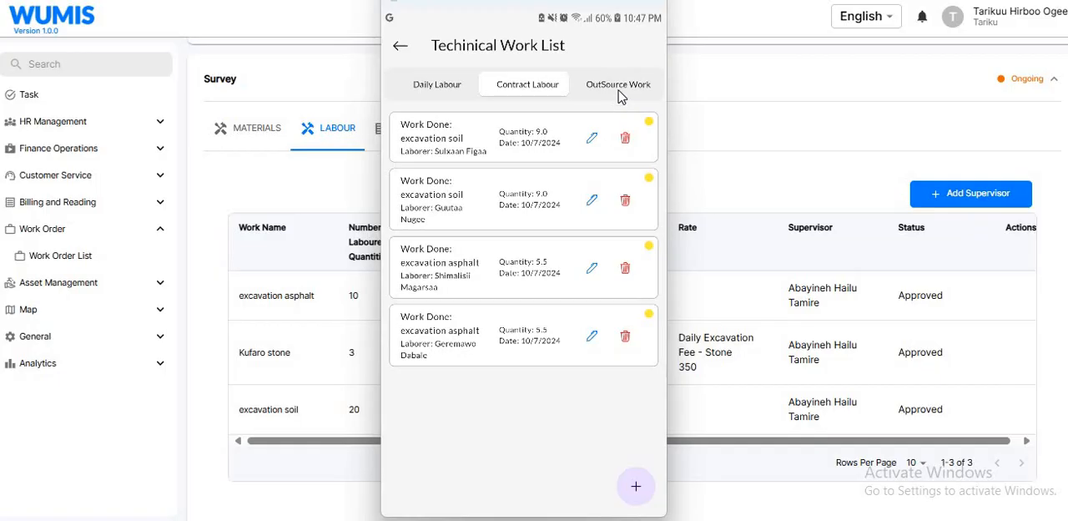
pyautogui.click(619, 90)
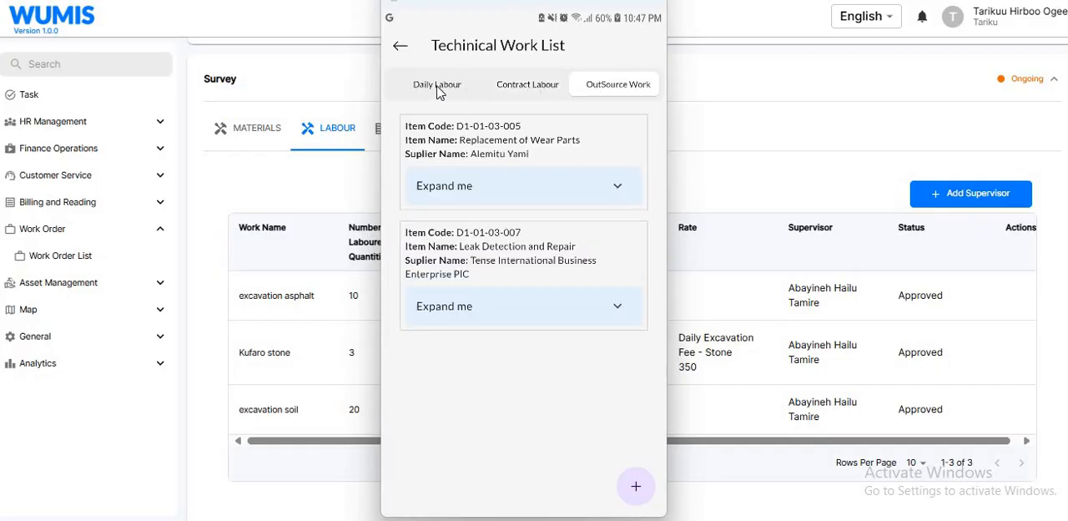
pyautogui.click(437, 86)
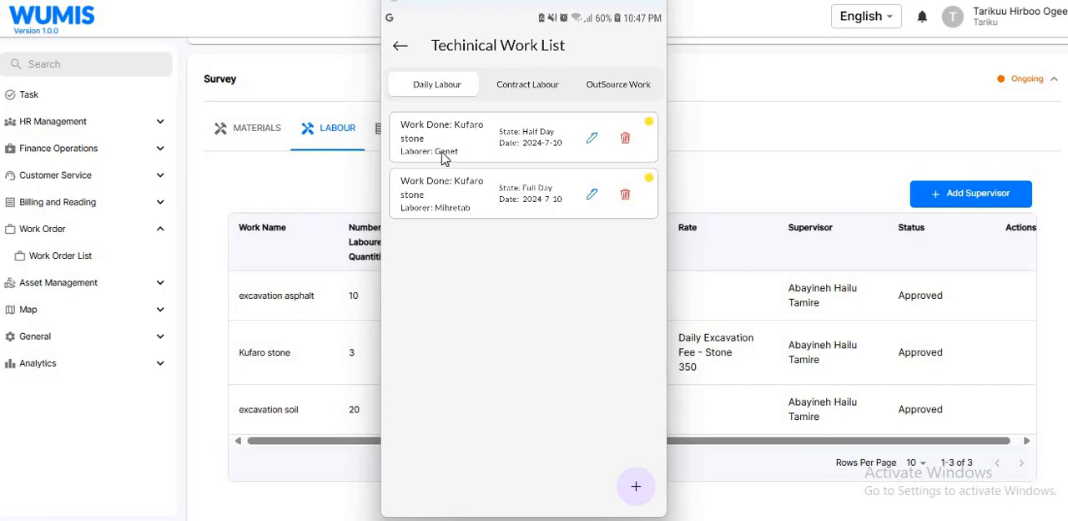
pyautogui.click(626, 139)
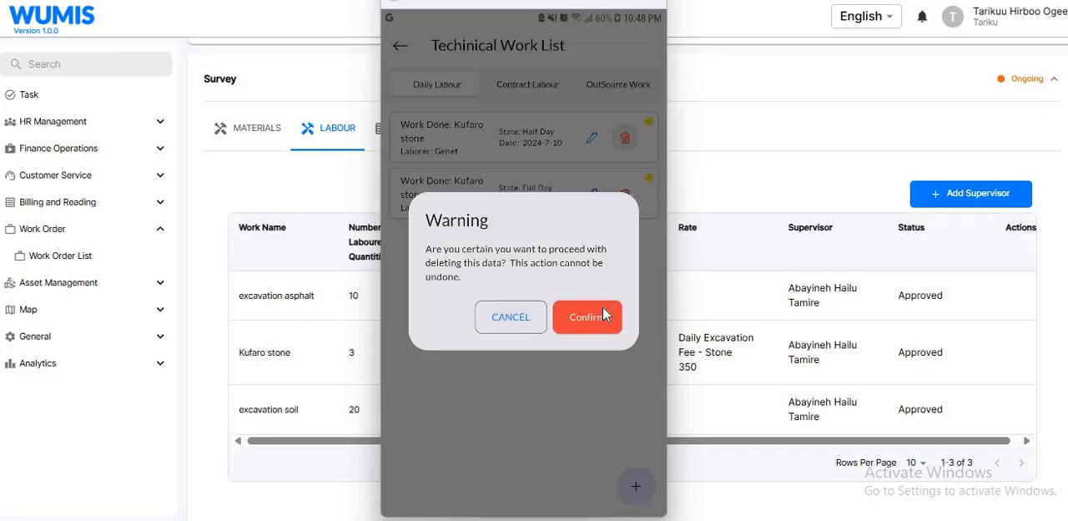
pyautogui.click(512, 319)
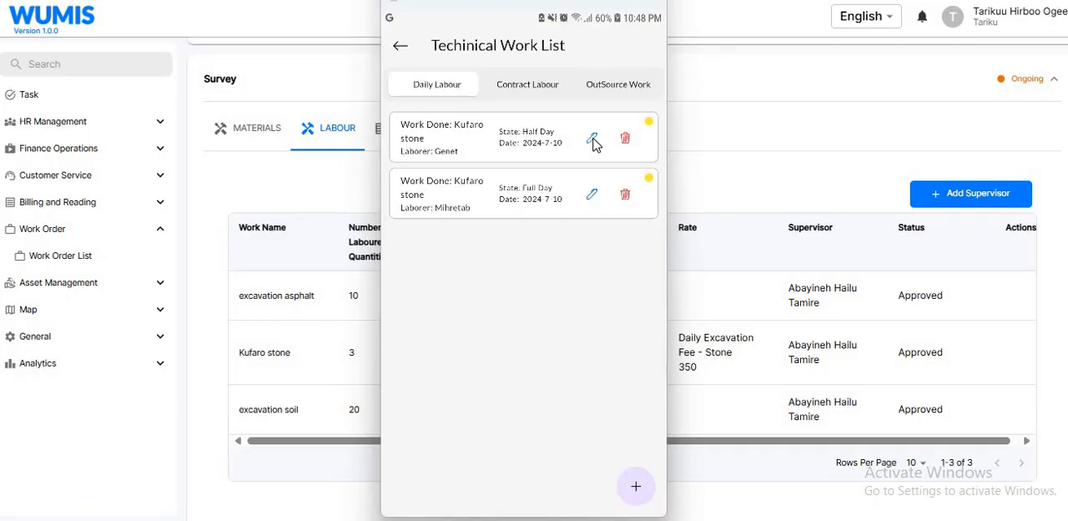
# - Edit the first daily labour entry, setting its date to 2024/07/08 and reselecting the same labourer
pyautogui.click(592, 140)
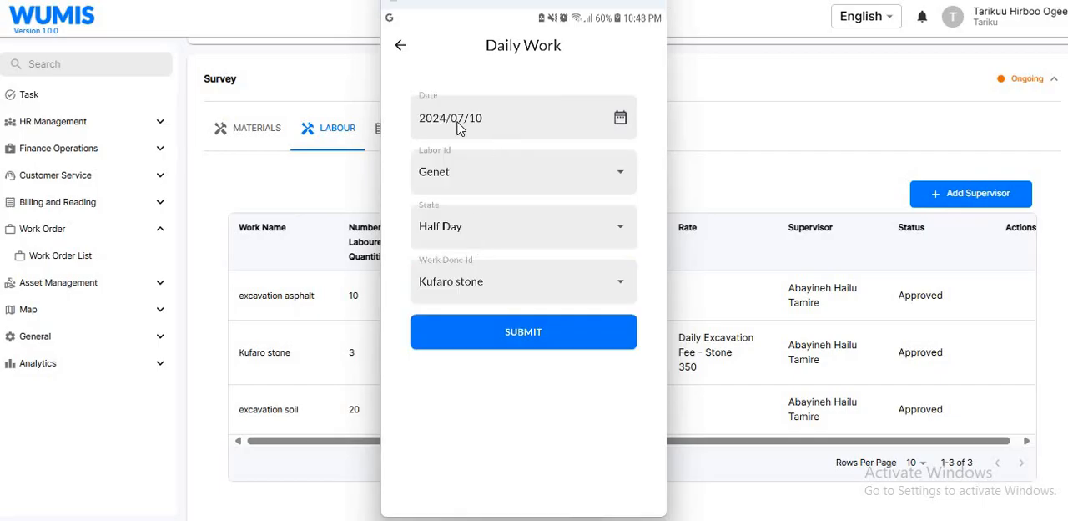
pyautogui.click(620, 119)
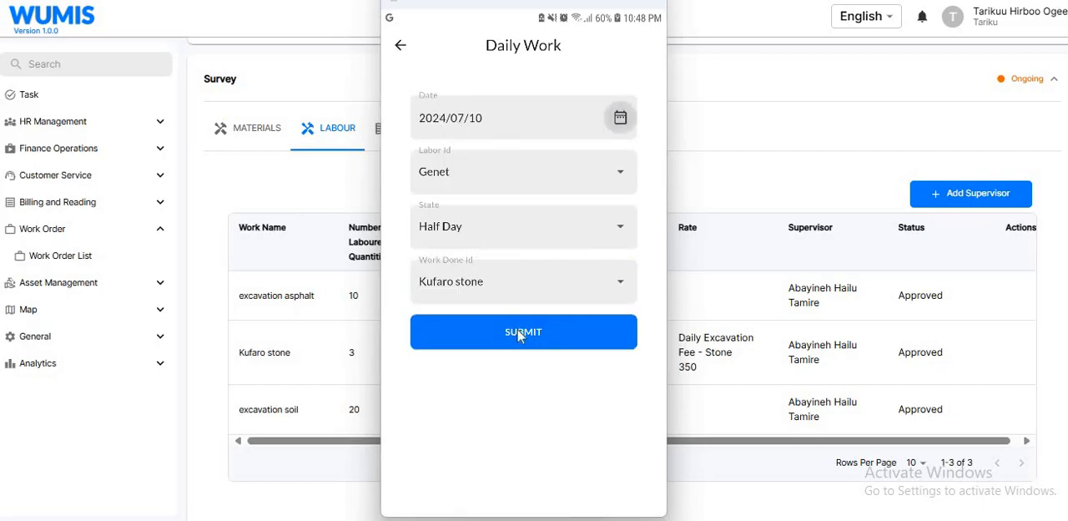
pyautogui.click(464, 292)
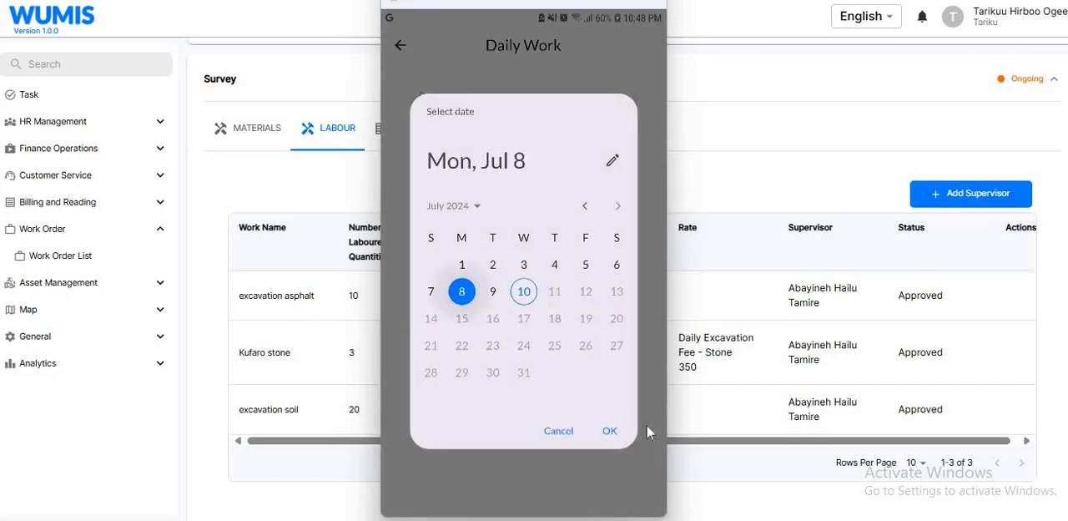
pyautogui.click(610, 431)
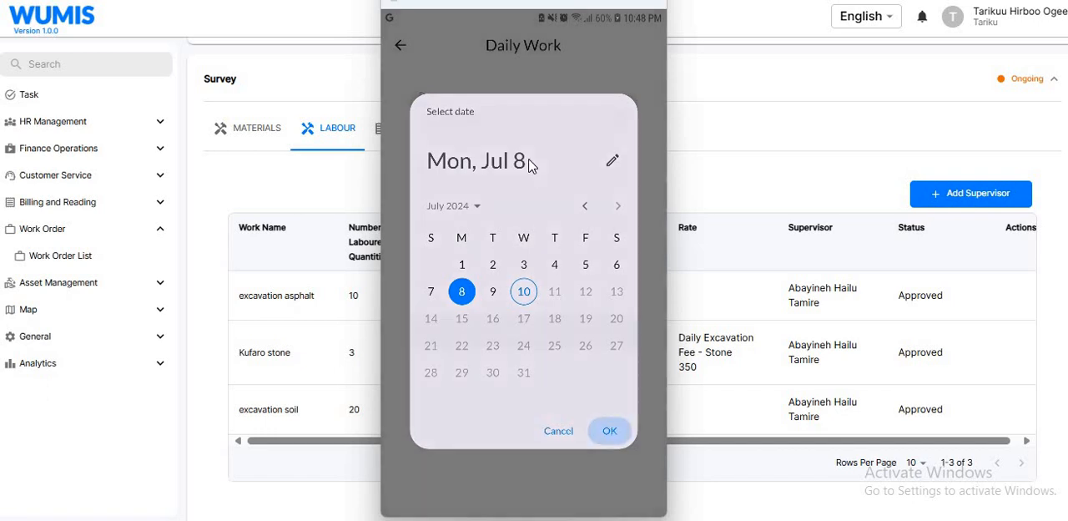
pyautogui.click(439, 181)
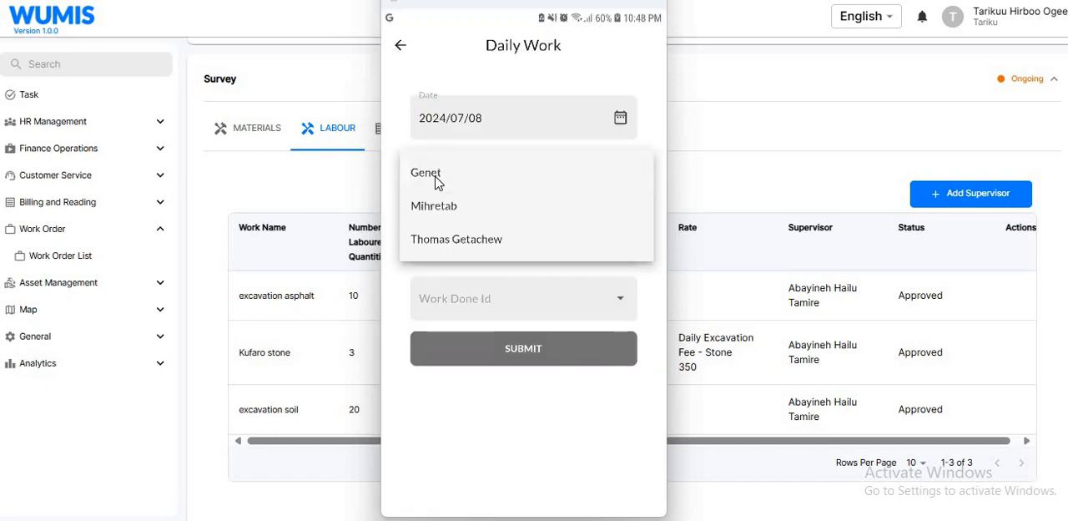
pyautogui.click(435, 182)
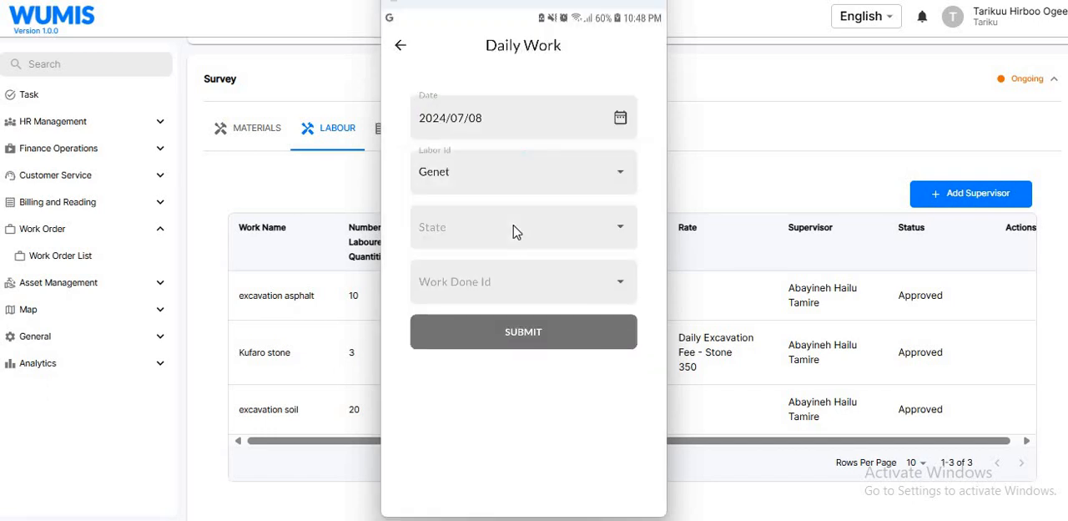
# - Set the first entry's state to Full Day and its work done to Kufaro stone, and submit it
pyautogui.click(443, 227)
pyautogui.click(443, 228)
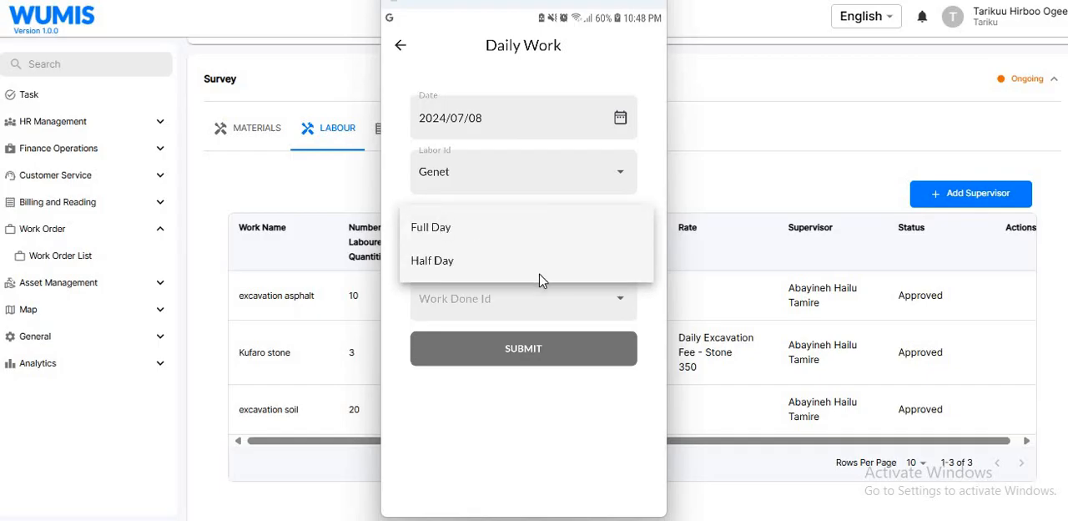
pyautogui.click(468, 289)
pyautogui.click(467, 290)
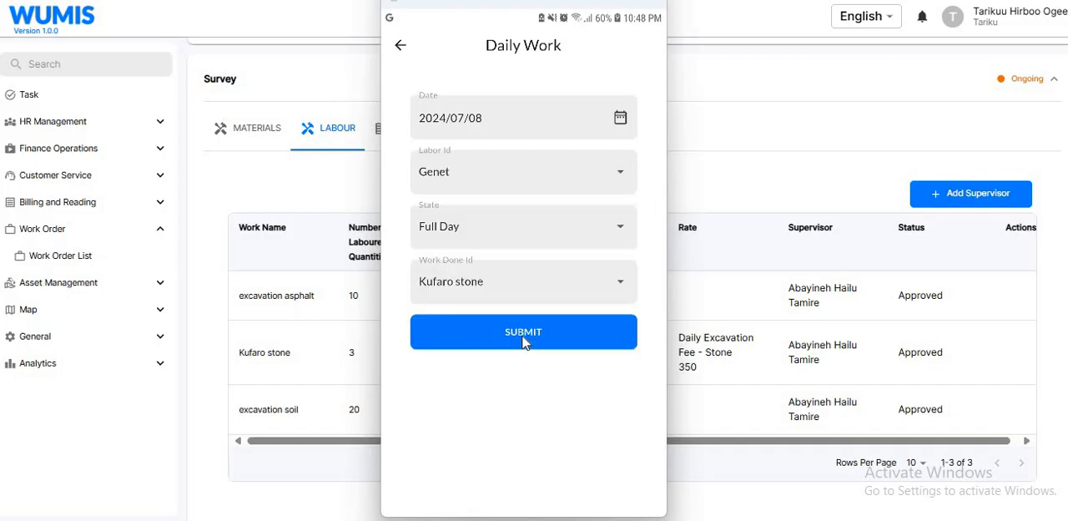
pyautogui.click(523, 332)
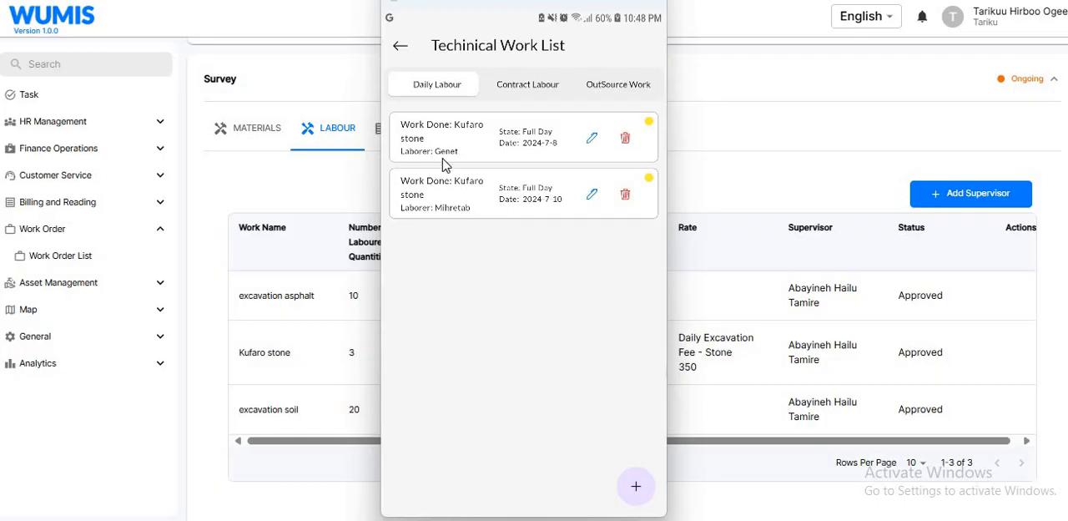
# - Edit the second daily labour entry, setting its date to 2024/07/08 and reselecting the same labourer
pyautogui.click(591, 194)
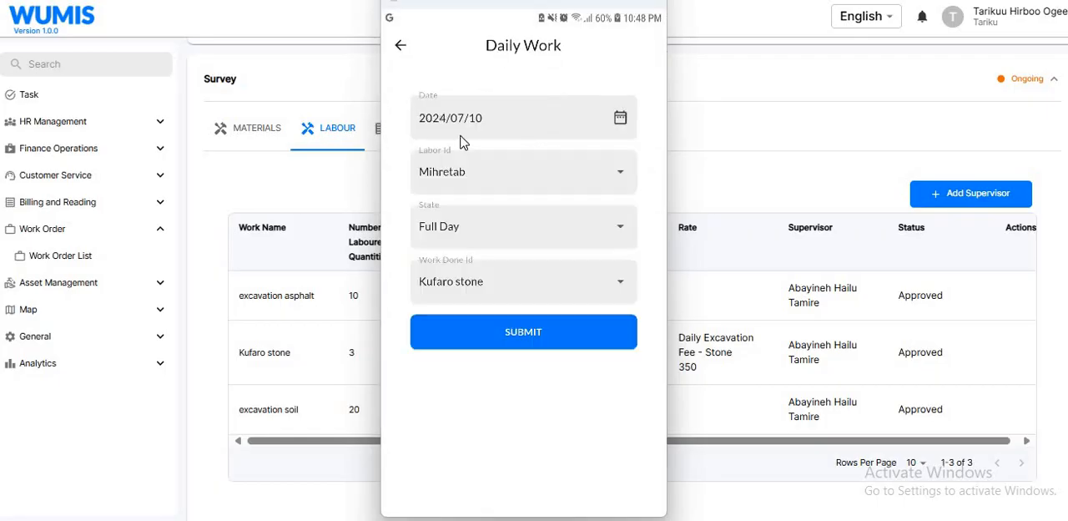
pyautogui.click(621, 118)
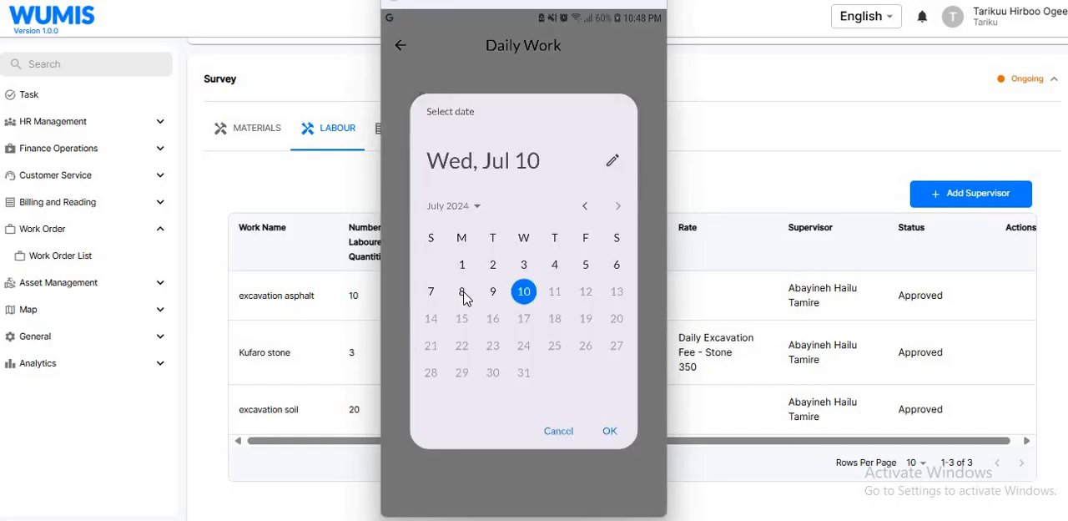
pyautogui.click(463, 294)
pyautogui.click(613, 434)
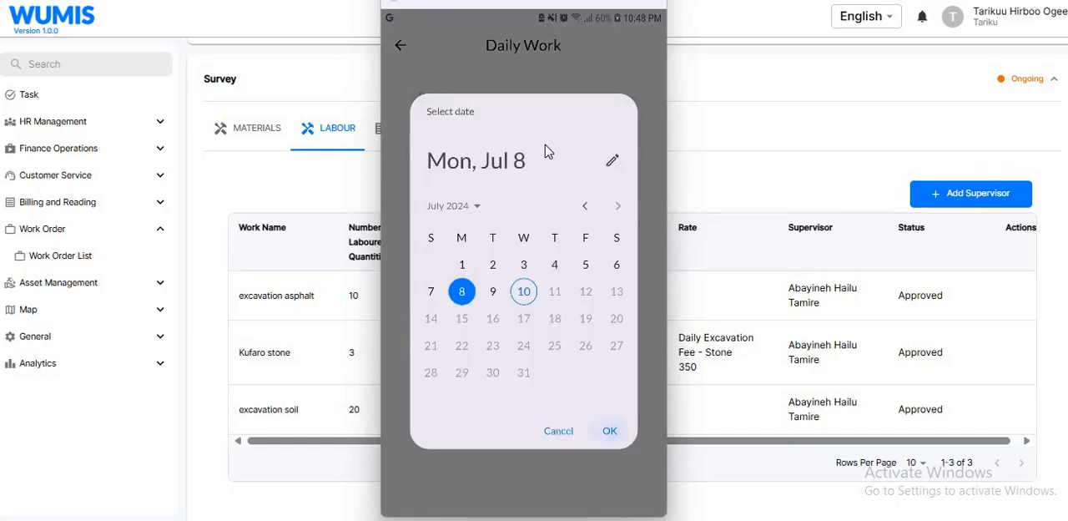
pyautogui.click(442, 209)
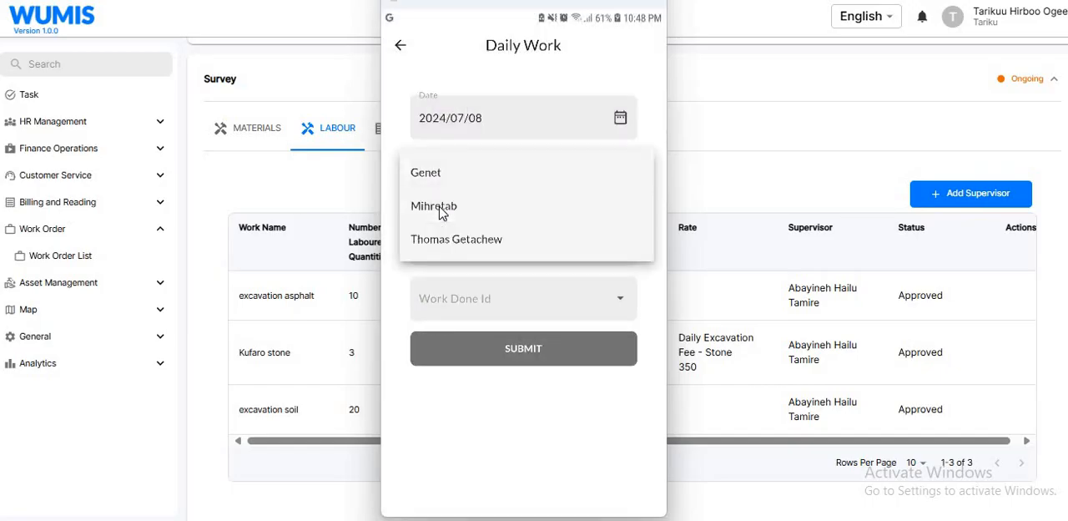
pyautogui.click(442, 211)
# - Set the second entry's state to Half Day and its work done to Kufaro stone, and submit it
pyautogui.click(516, 232)
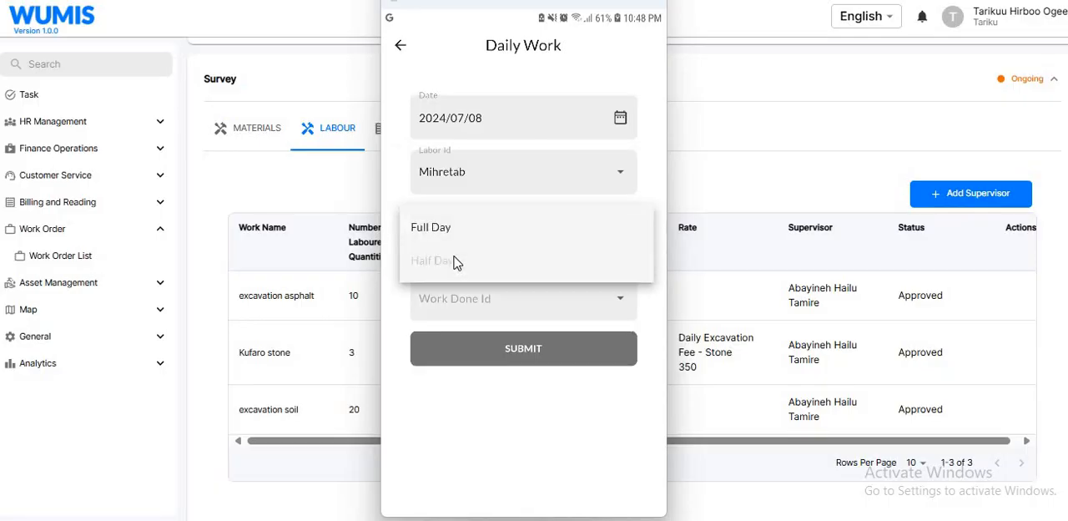
pyautogui.click(504, 272)
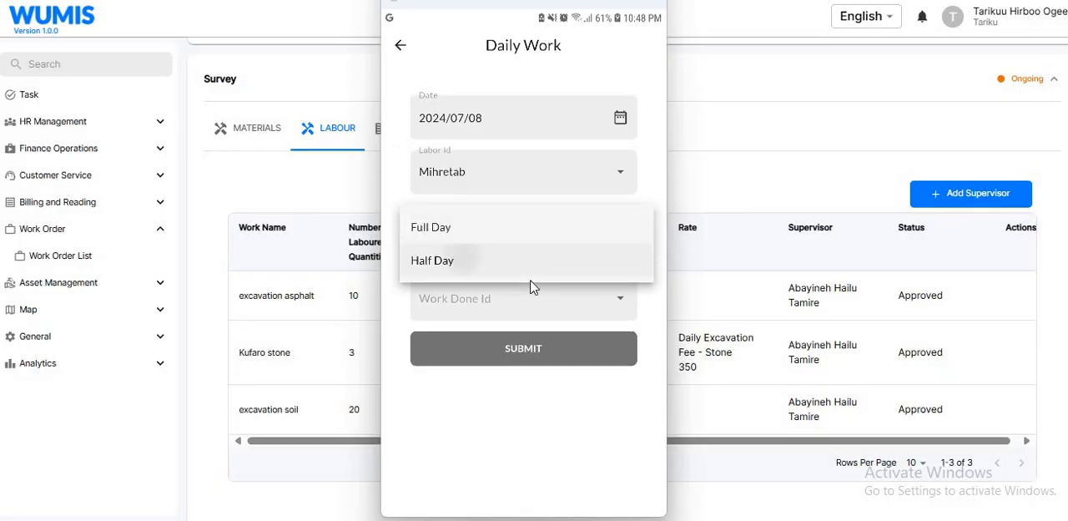
pyautogui.click(455, 284)
pyautogui.click(459, 284)
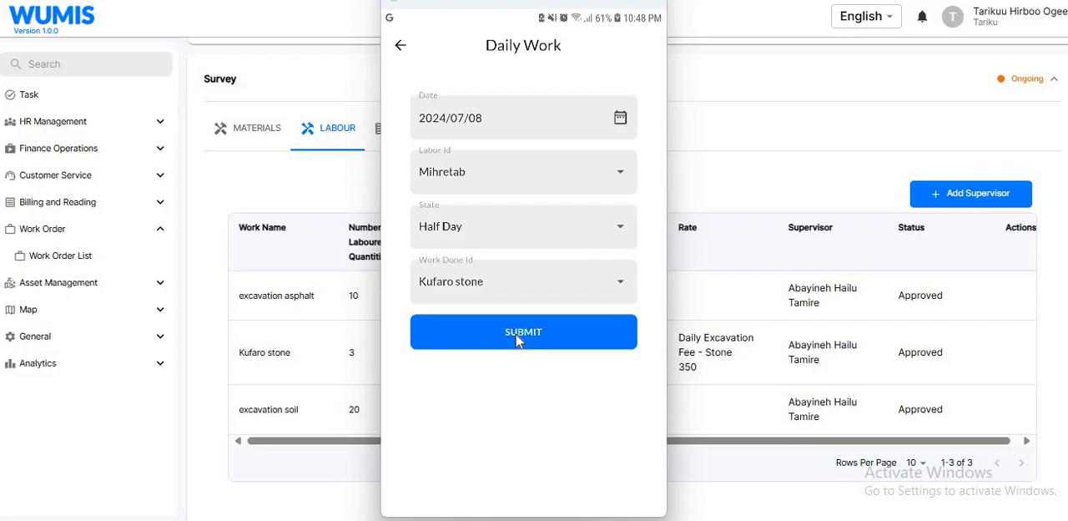
pyautogui.click(517, 335)
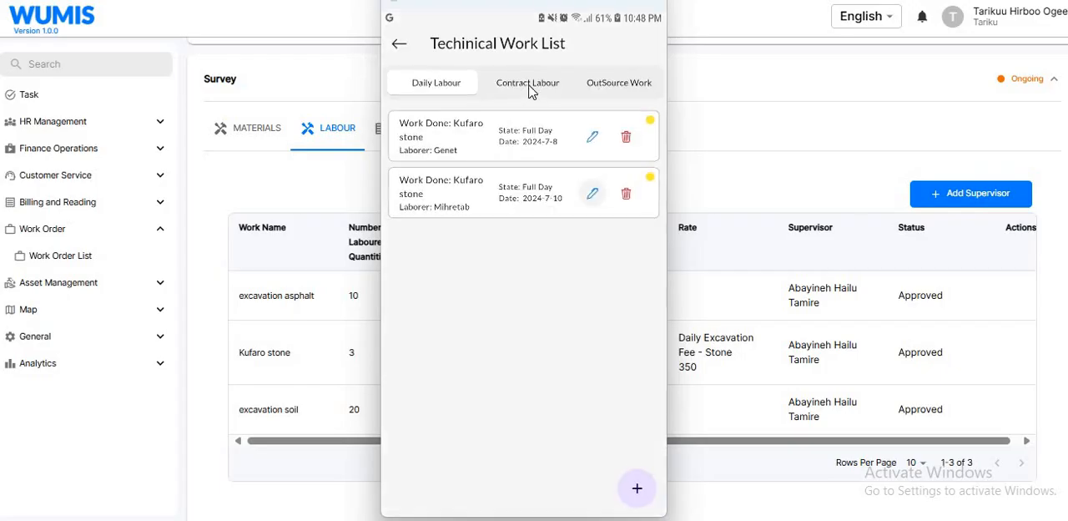
# - Leave the work order, synchronise the corrected labour entries with the server, and refresh the maintenance request list
pyautogui.click(401, 50)
pyautogui.click(407, 48)
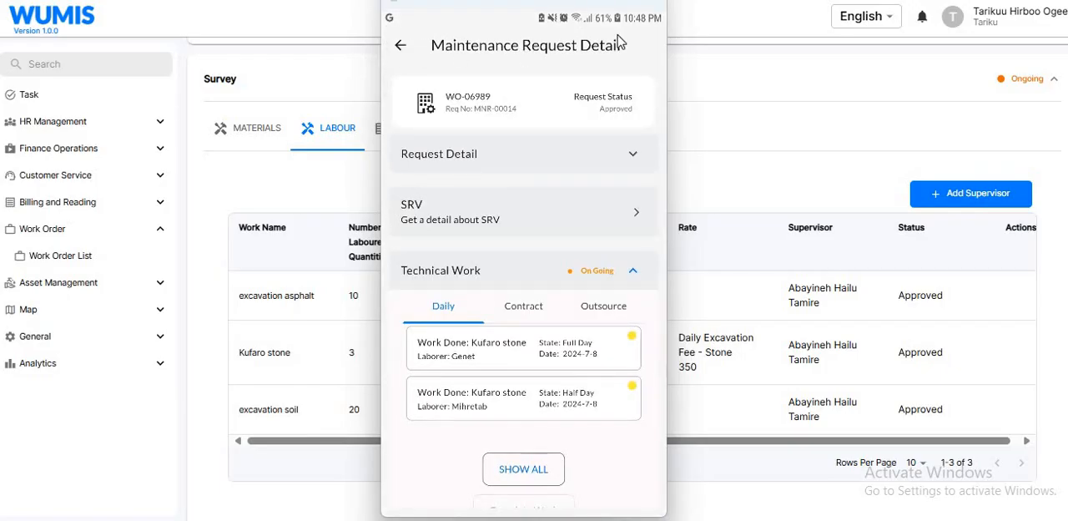
pyautogui.click(630, 38)
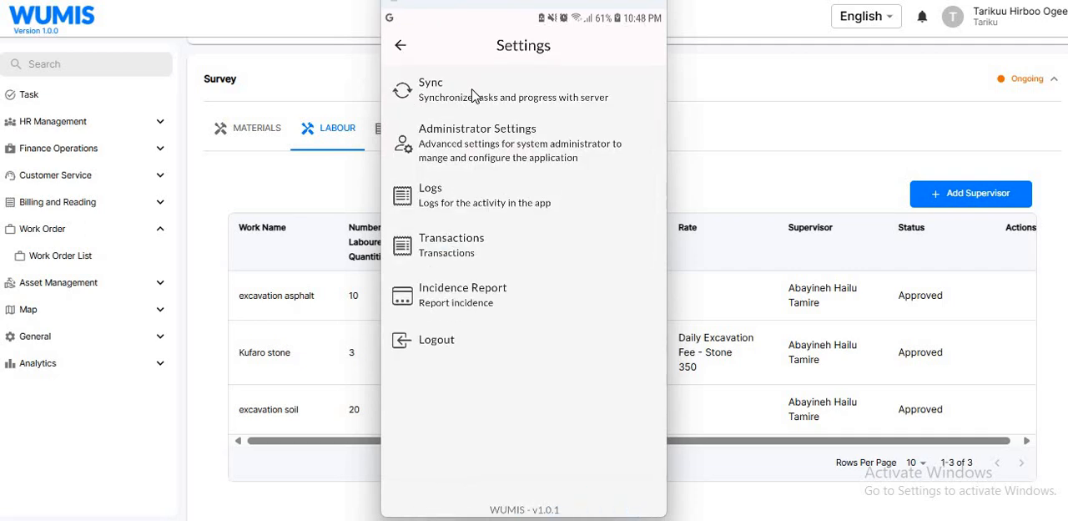
pyautogui.click(472, 95)
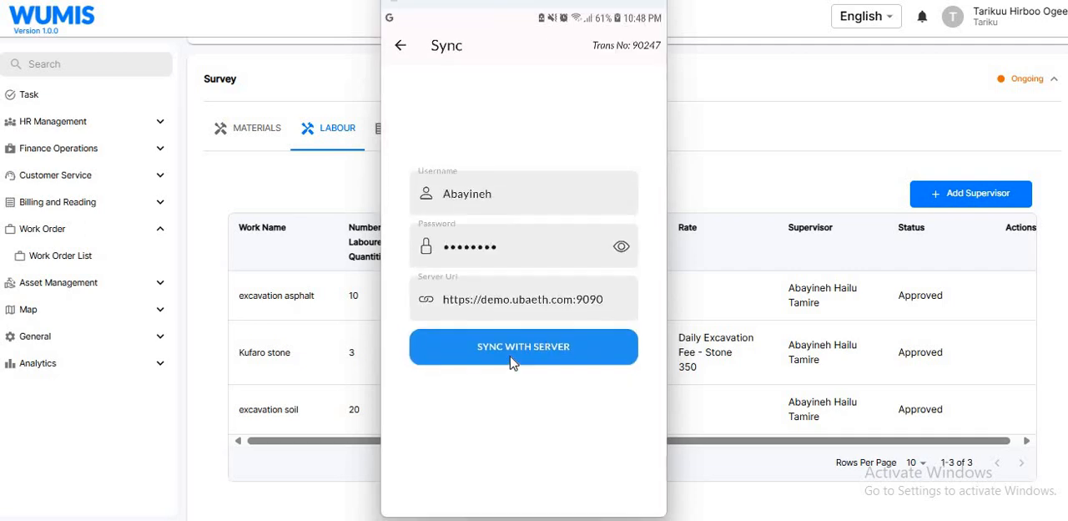
pyautogui.click(513, 361)
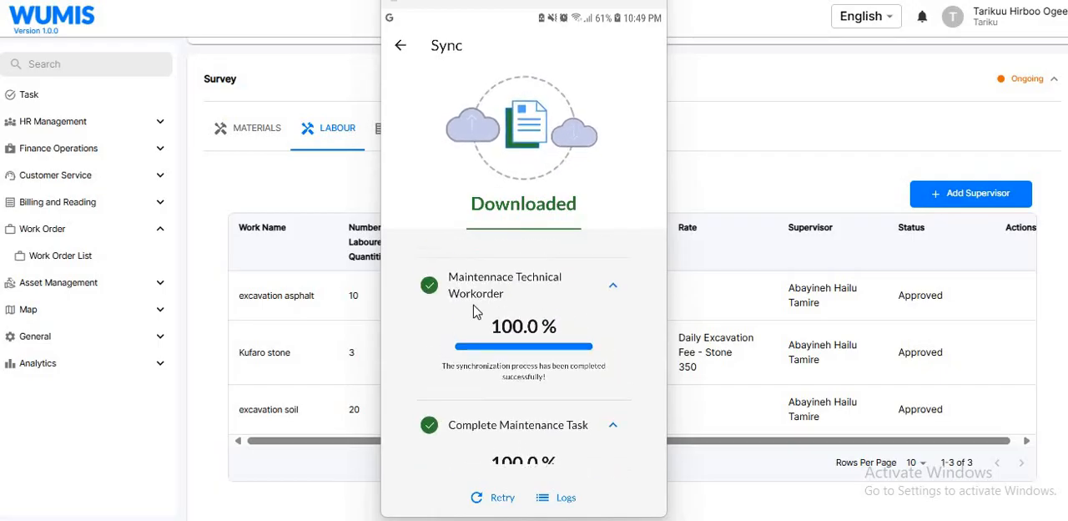
pyautogui.scroll(-1, 517, 338)
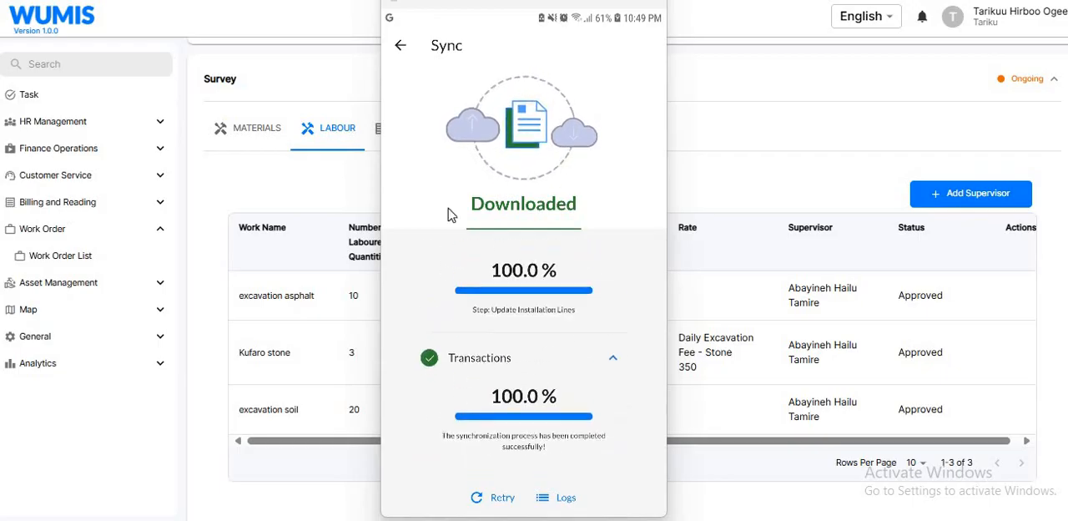
pyautogui.click(400, 46)
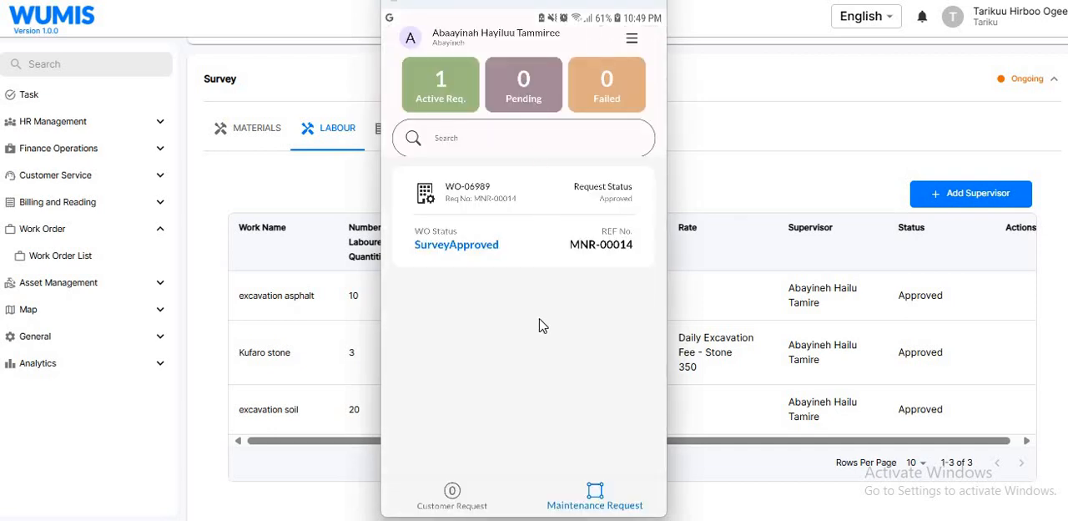
pyautogui.moveTo(534, 222); pyautogui.dragTo(539, 318)
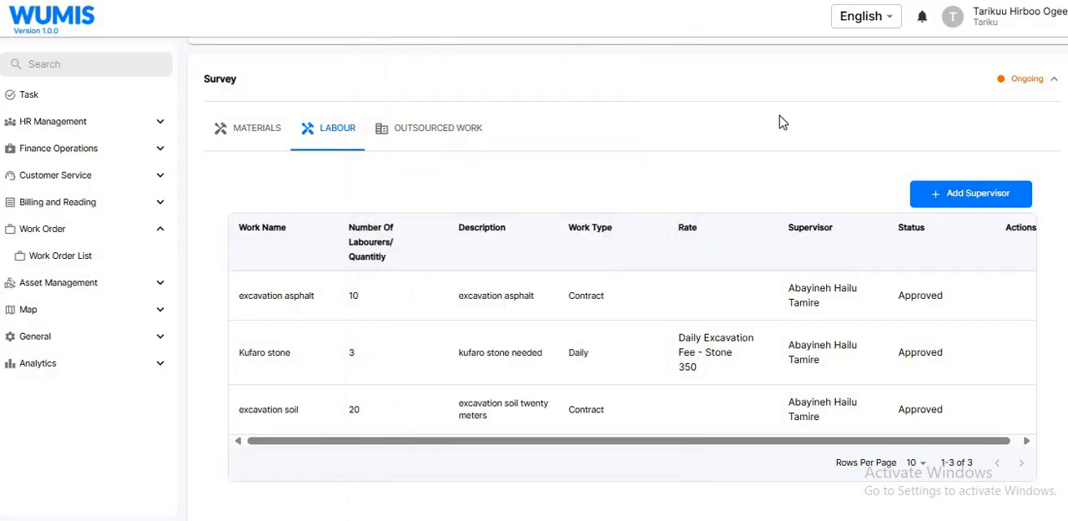
# - Switch to the WUMIS web application, reload the work order and examine the daily labour recorded under Technical Work
pyautogui.press('F5')
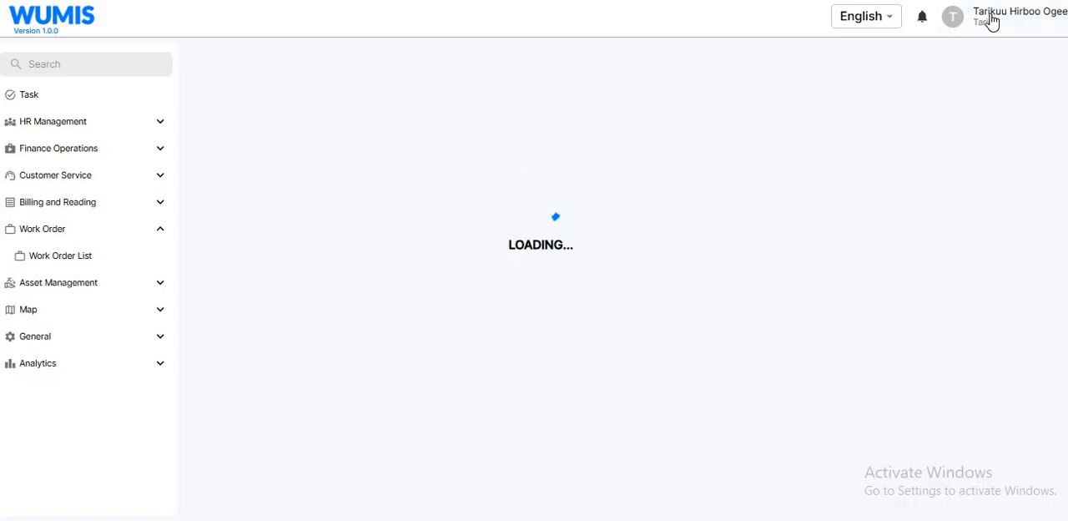
pyautogui.scroll(-3, 628, 279)
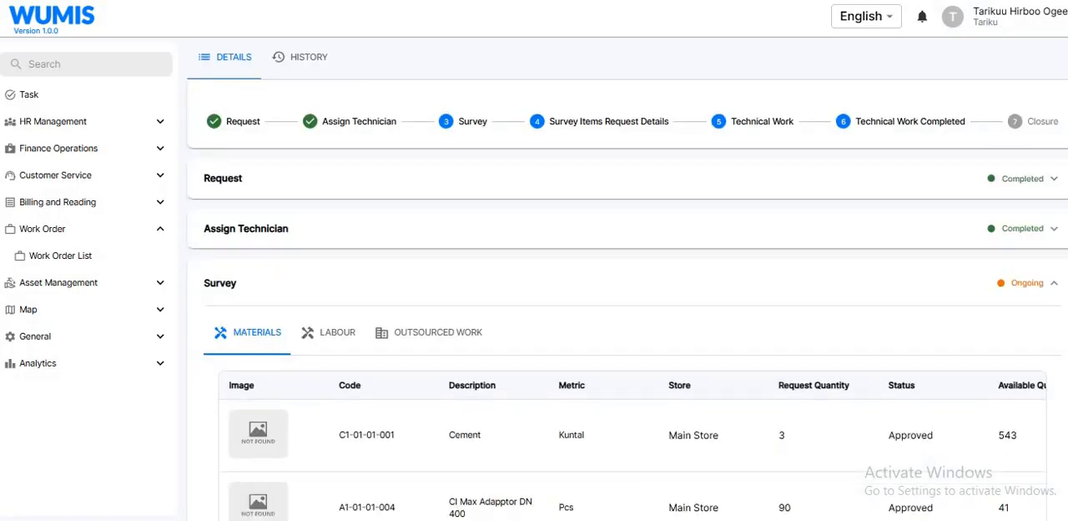
pyautogui.scroll(-10, 628, 279)
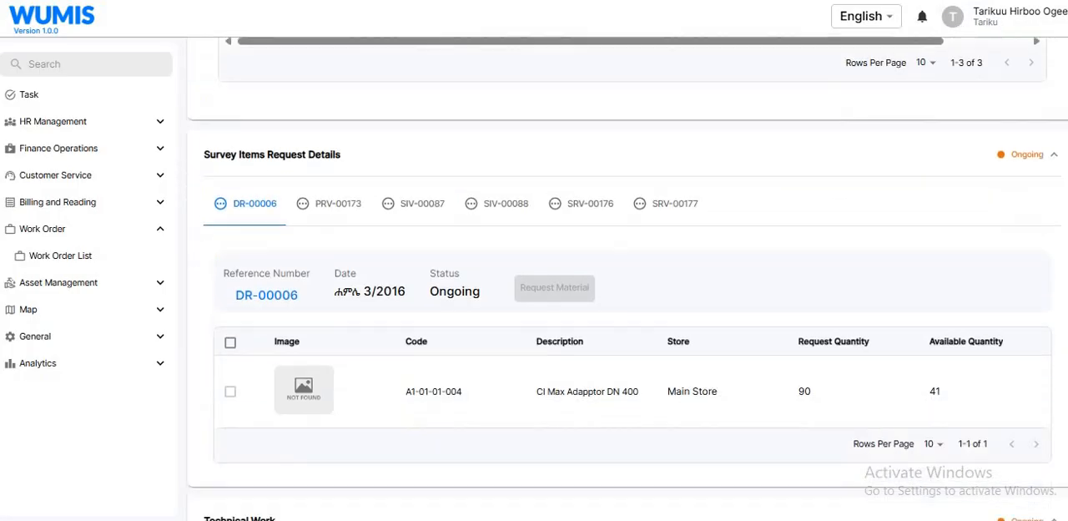
pyautogui.scroll(-4, 627, 278)
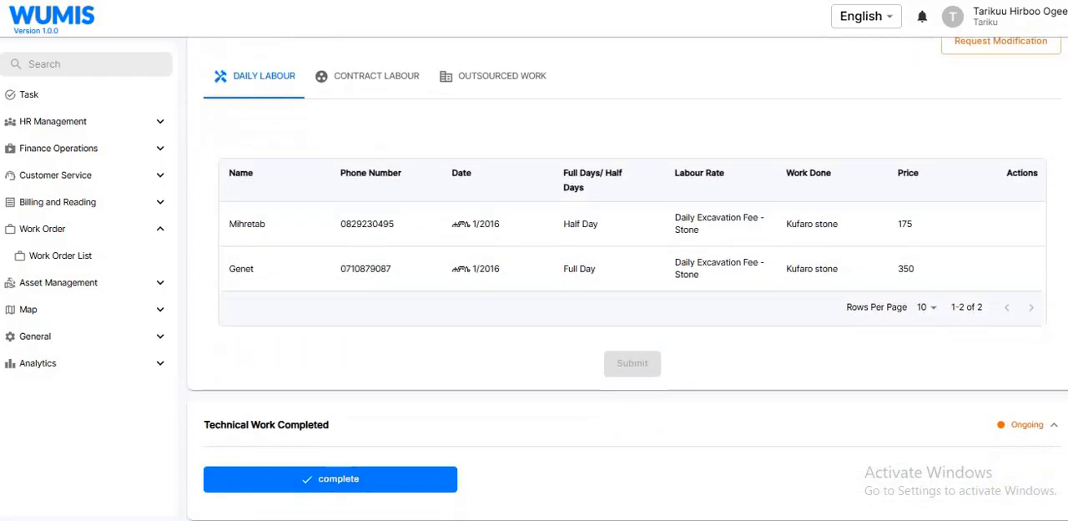
pyautogui.scroll(2, 627, 279)
pyautogui.scroll(5, 561, 424)
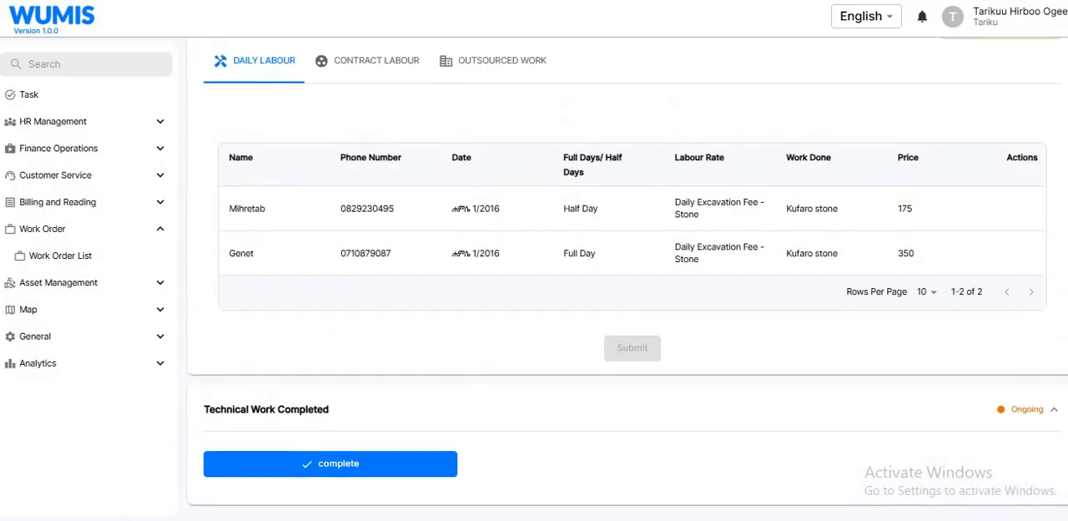